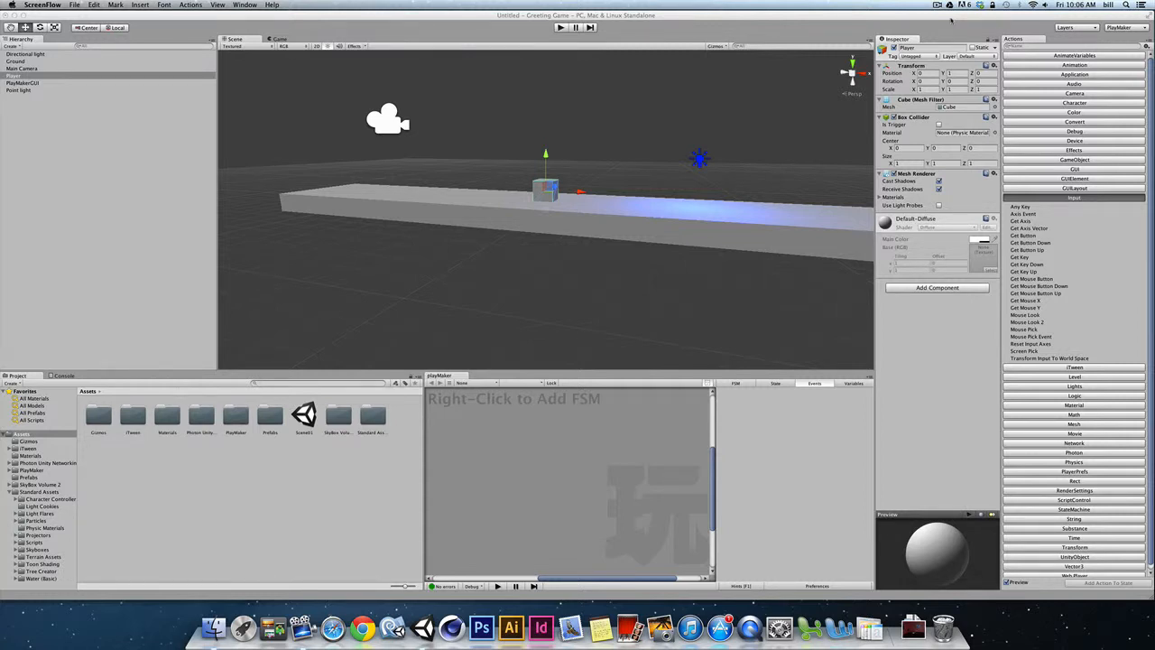
{"action": "left_click", "coordinate": [208, 128]}
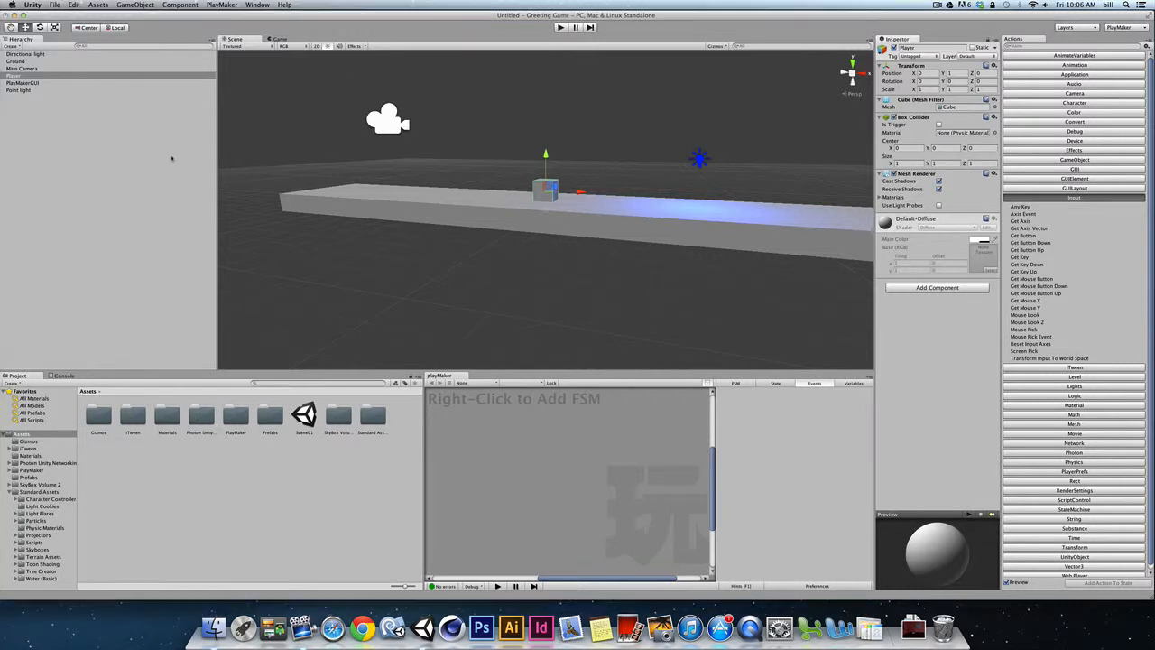
{"action": "left_click", "coordinate": [221, 5]}
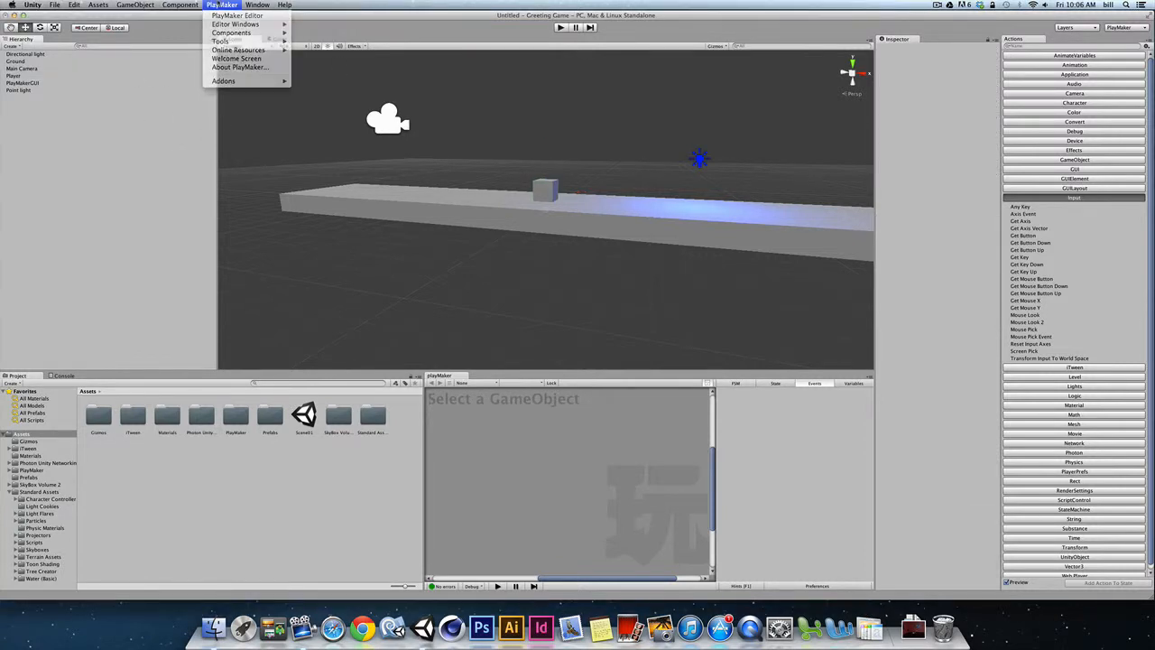
{"action": "left_click", "coordinate": [221, 5]}
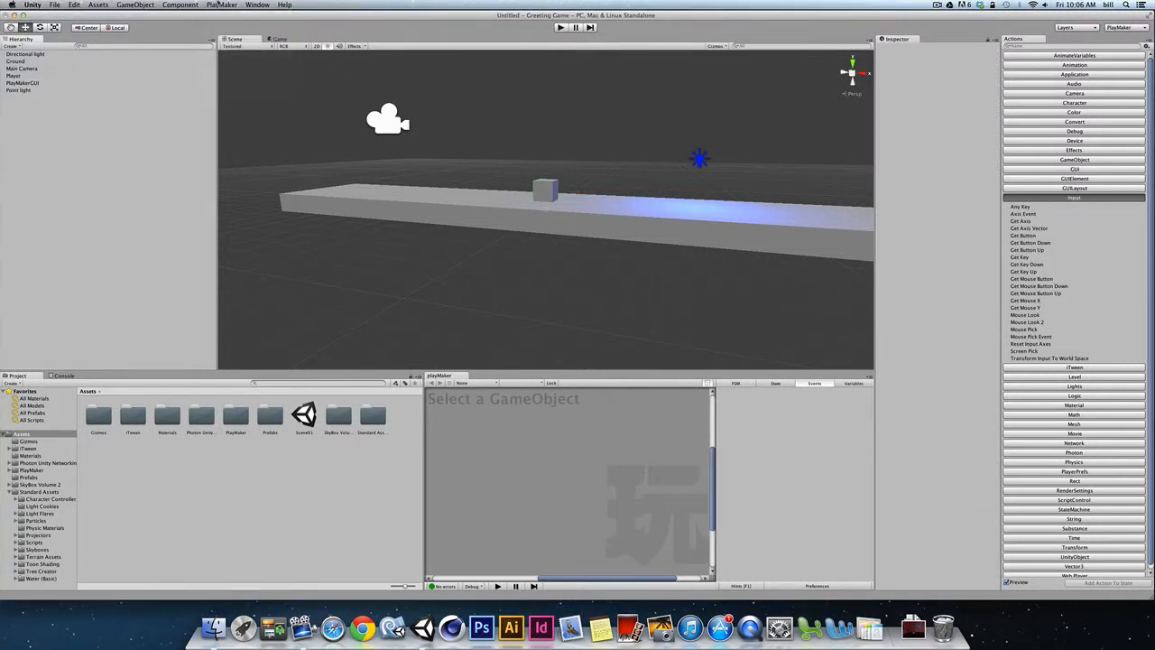
{"action": "left_click", "coordinate": [221, 5]}
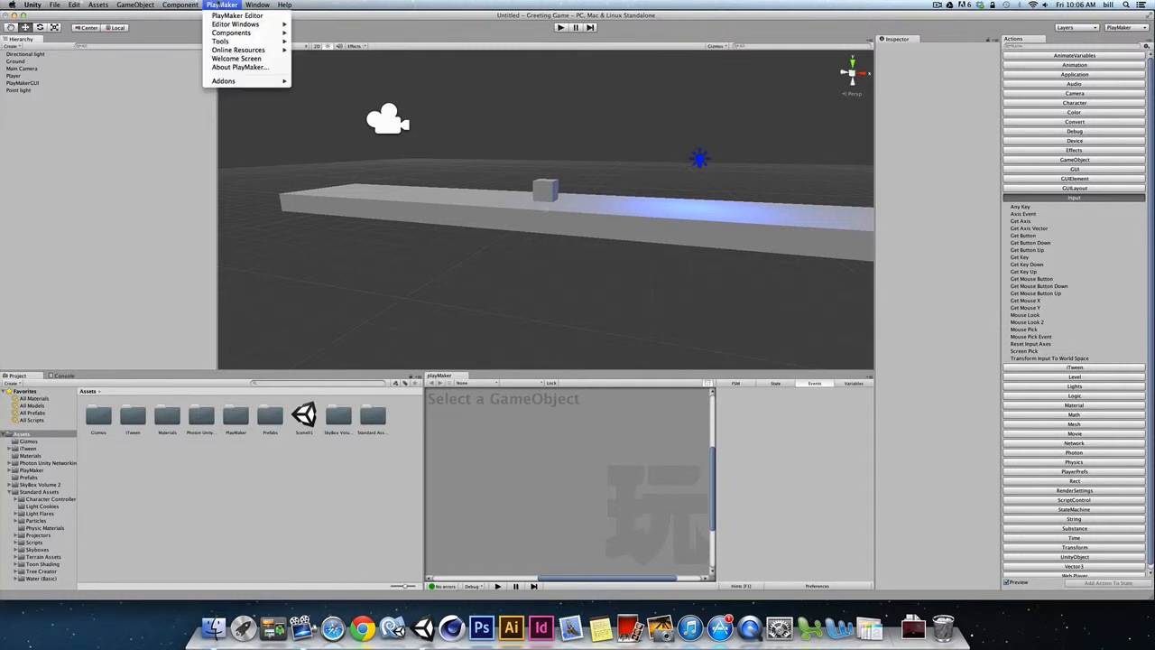
{"action": "left_click", "coordinate": [221, 5]}
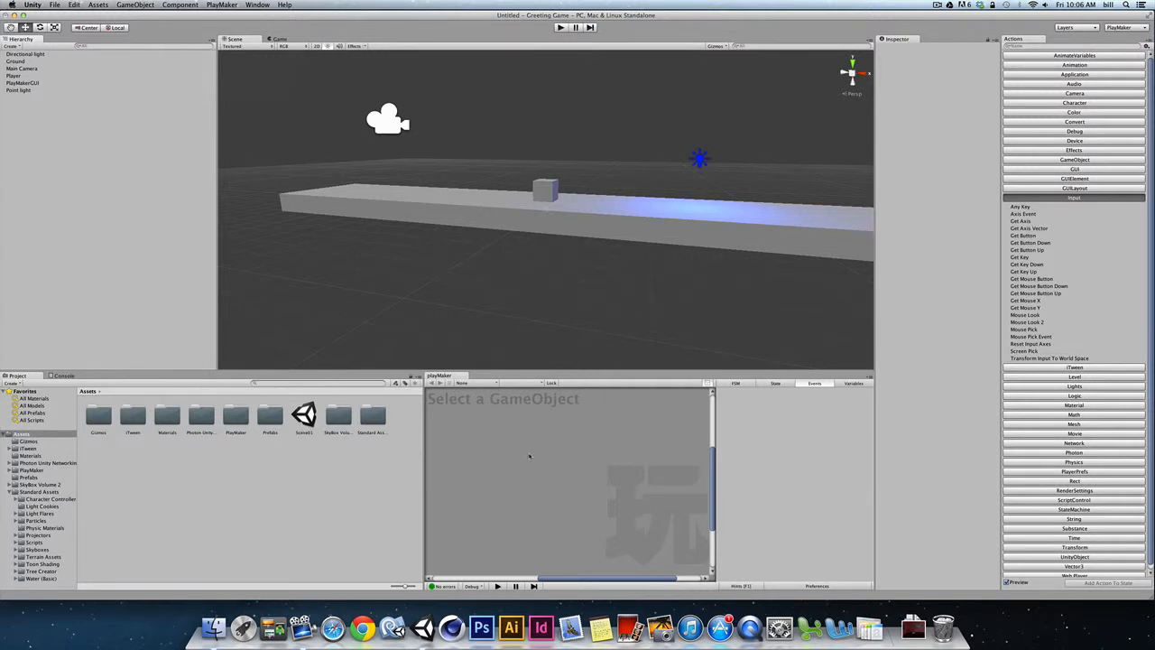
Open the PlayMaker editor, dismissing the welcome screen, and redock the editor beside the Project browser below the scene.
{"action": "left_click", "coordinate": [231, 4]}
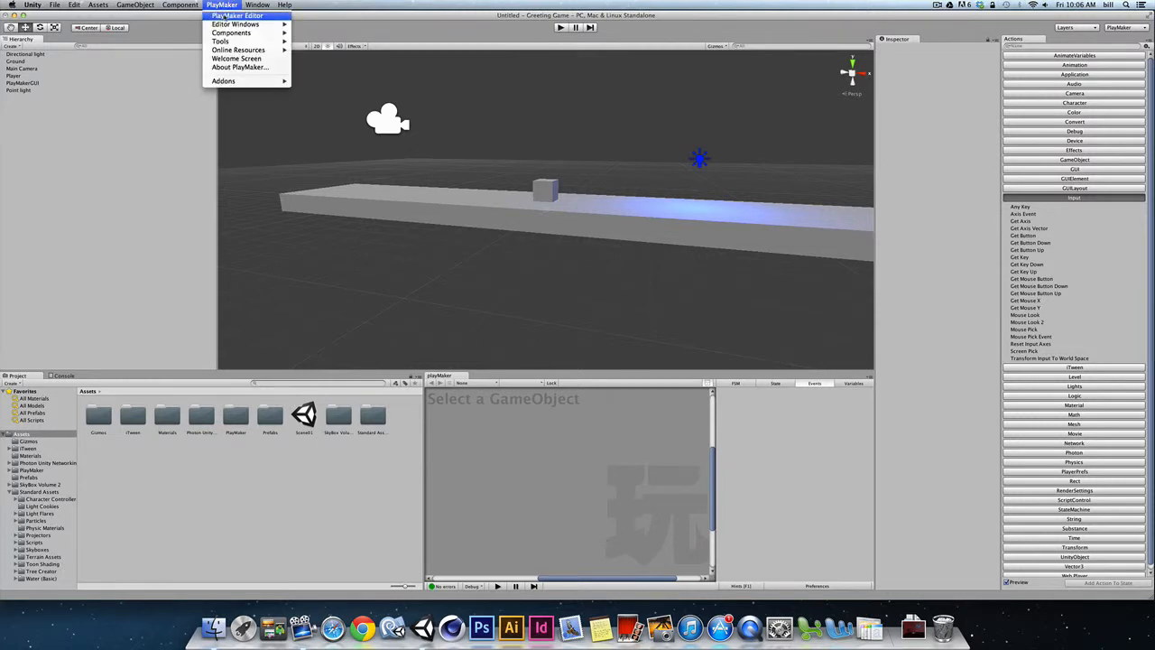
{"action": "left_click", "coordinate": [221, 16]}
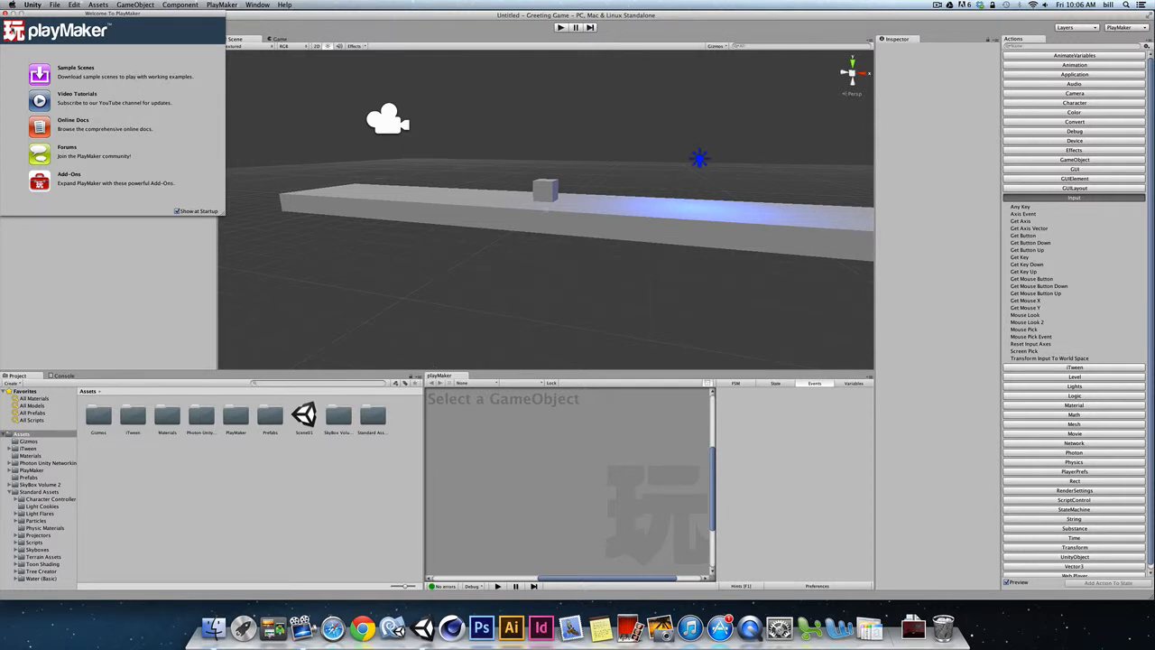
{"action": "left_click", "coordinate": [7, 15]}
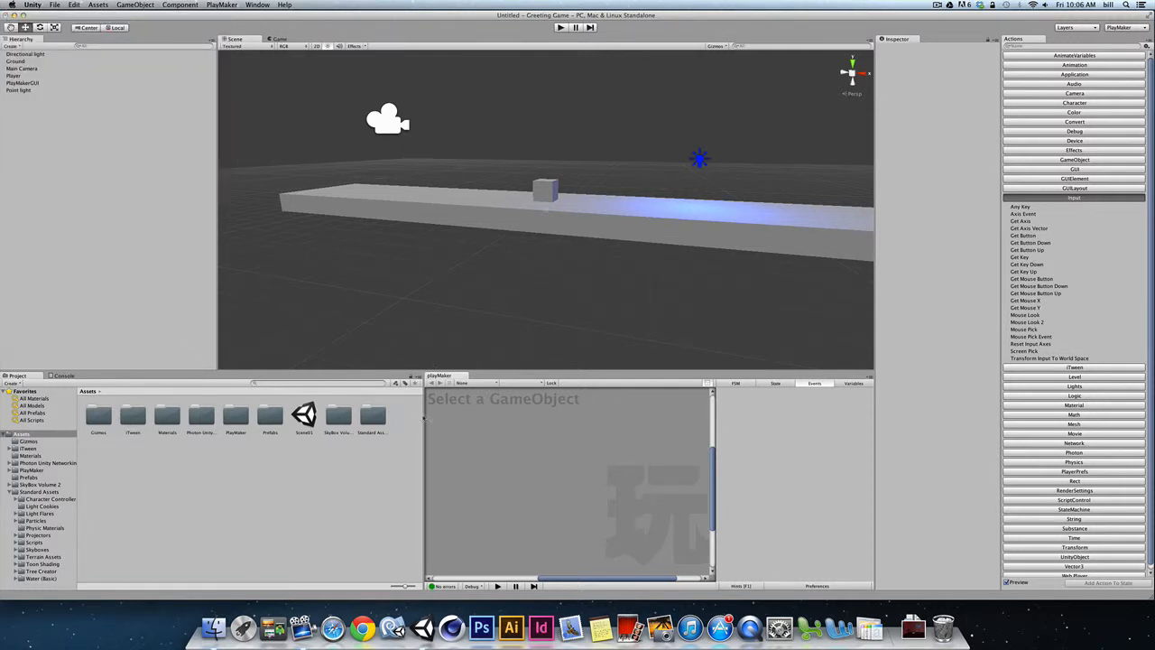
{"action": "left_click_drag", "start_coordinate": [437, 377], "coordinate": [416, 221]}
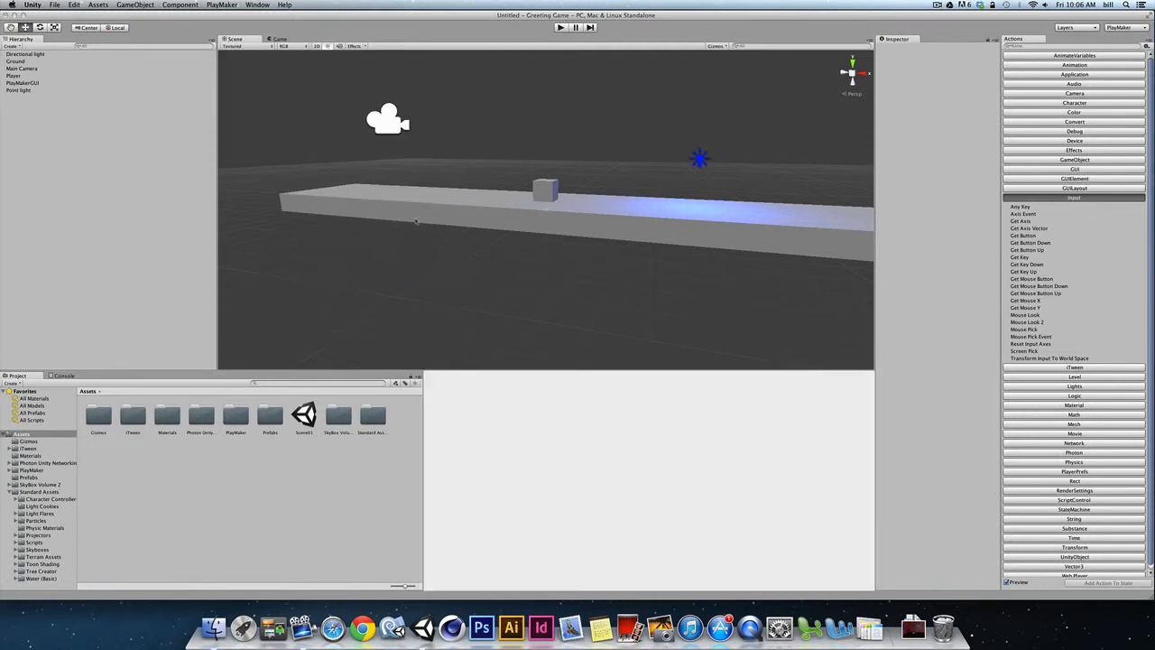
{"action": "left_click_drag", "start_coordinate": [215, 115], "coordinate": [817, 465]}
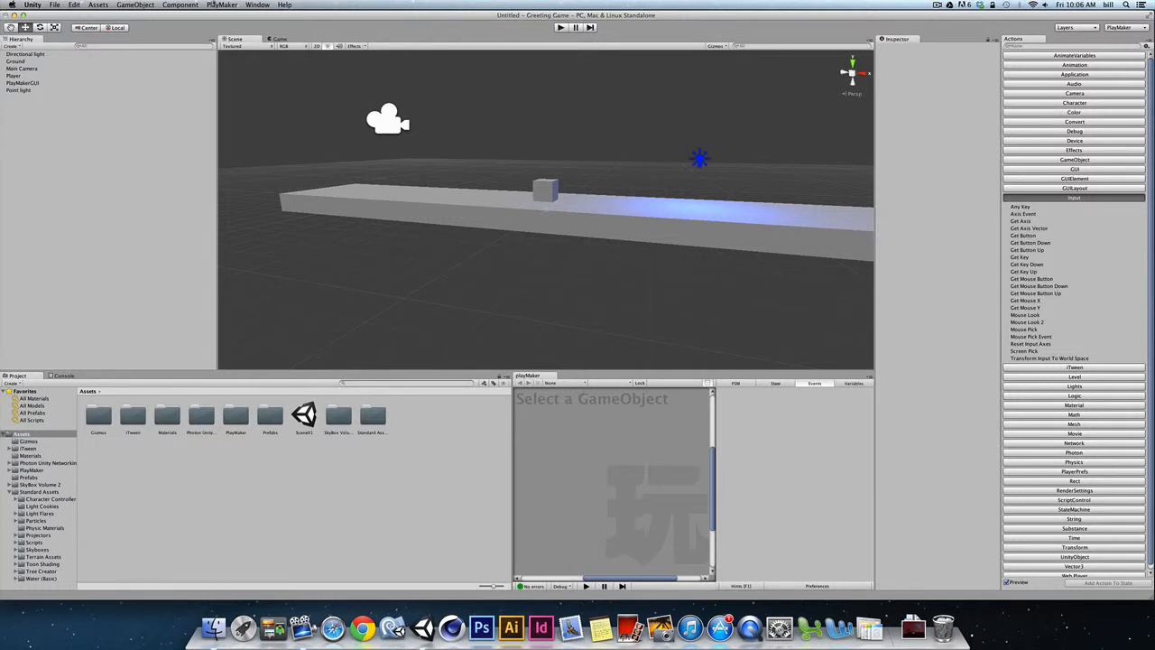
Open PlayMaker's Action Browser.
{"action": "left_click", "coordinate": [217, 5]}
{"action": "mouse_move", "coordinate": [227, 26]}
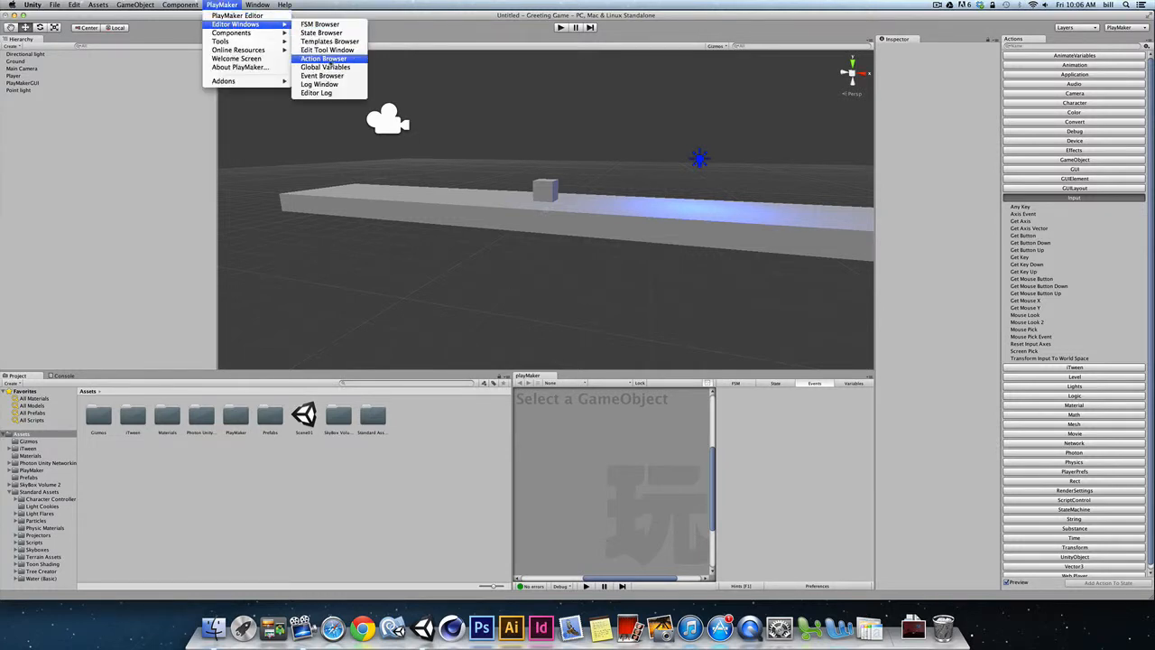
{"action": "left_click", "coordinate": [325, 59]}
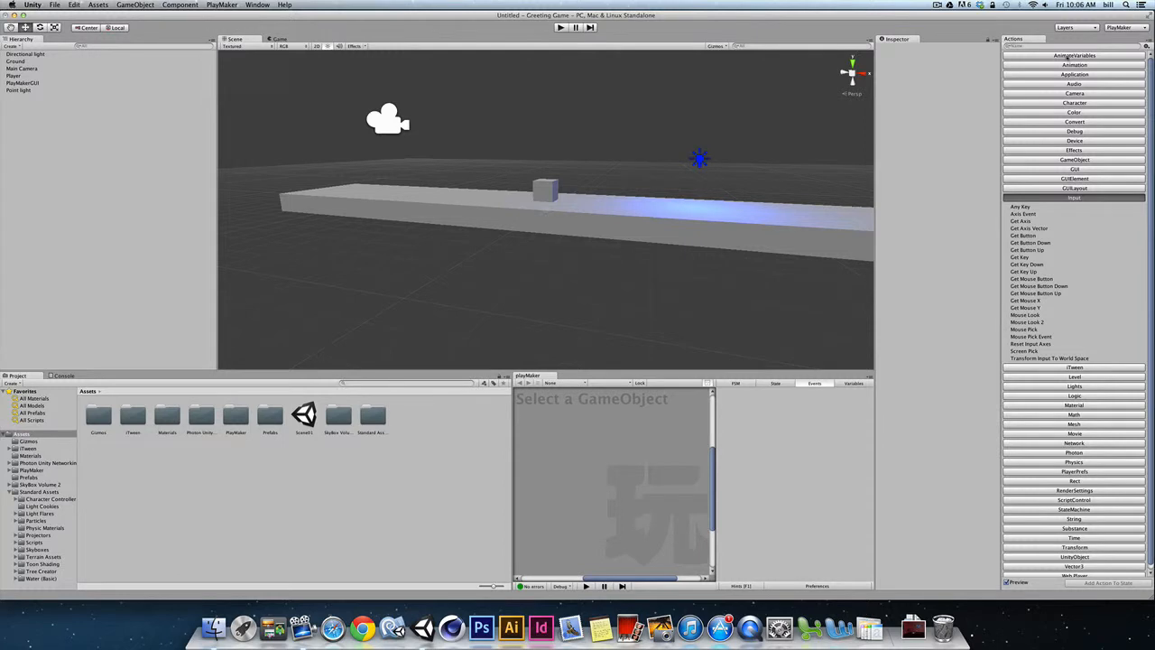
{"action": "left_click", "coordinate": [1118, 28]}
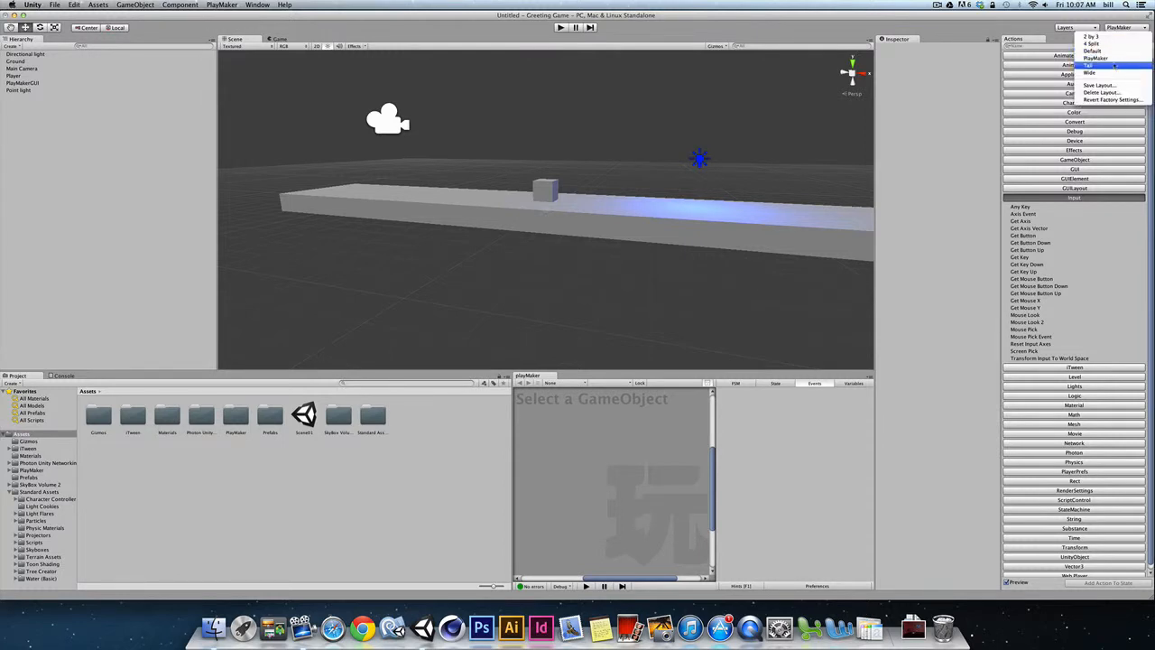
{"action": "left_click", "coordinate": [1131, 25]}
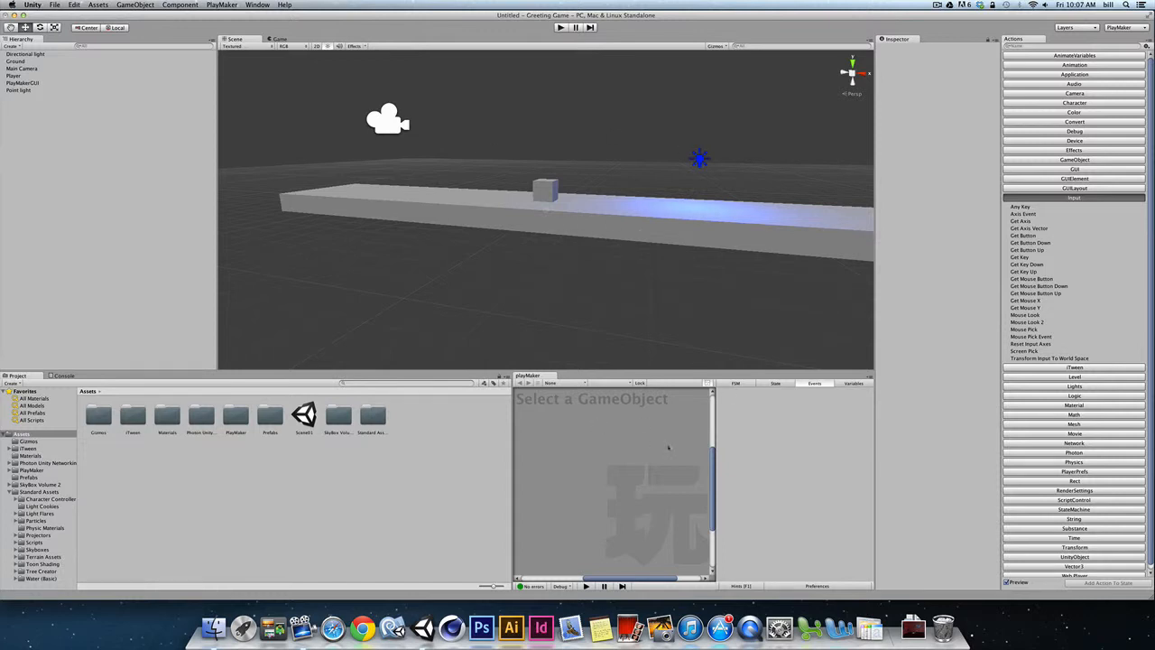
{"action": "left_click", "coordinate": [1124, 30]}
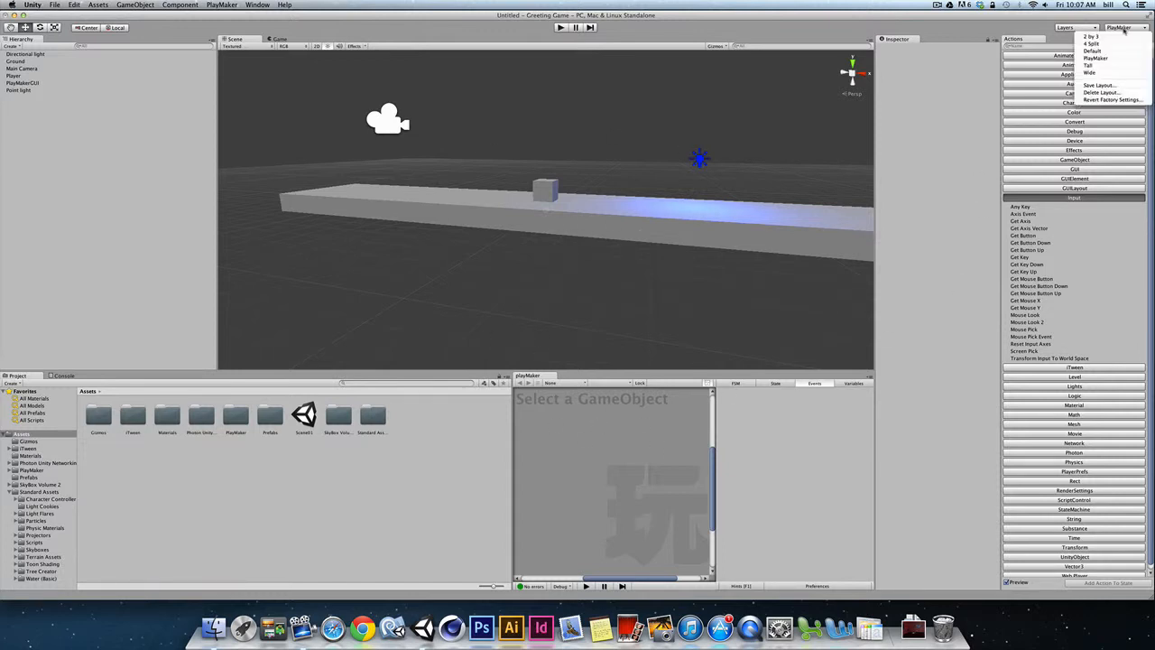
{"action": "left_click", "coordinate": [1109, 16]}
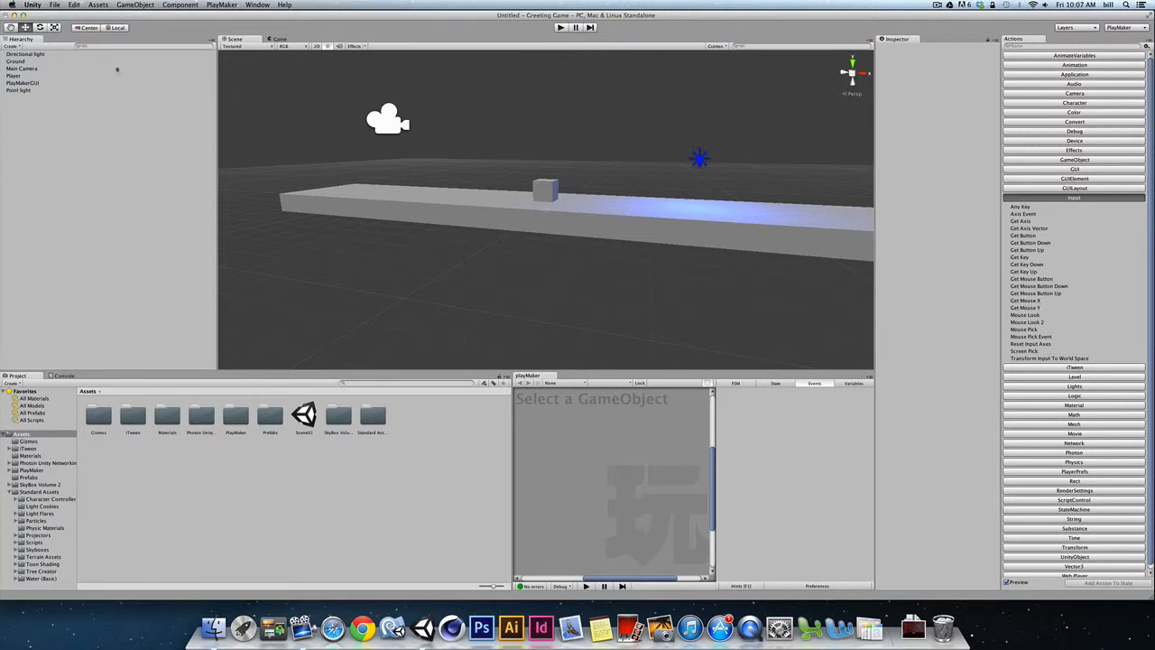
Review the transform and component properties of the Ground, Player and Directional light objects.
{"action": "left_click", "coordinate": [15, 61]}
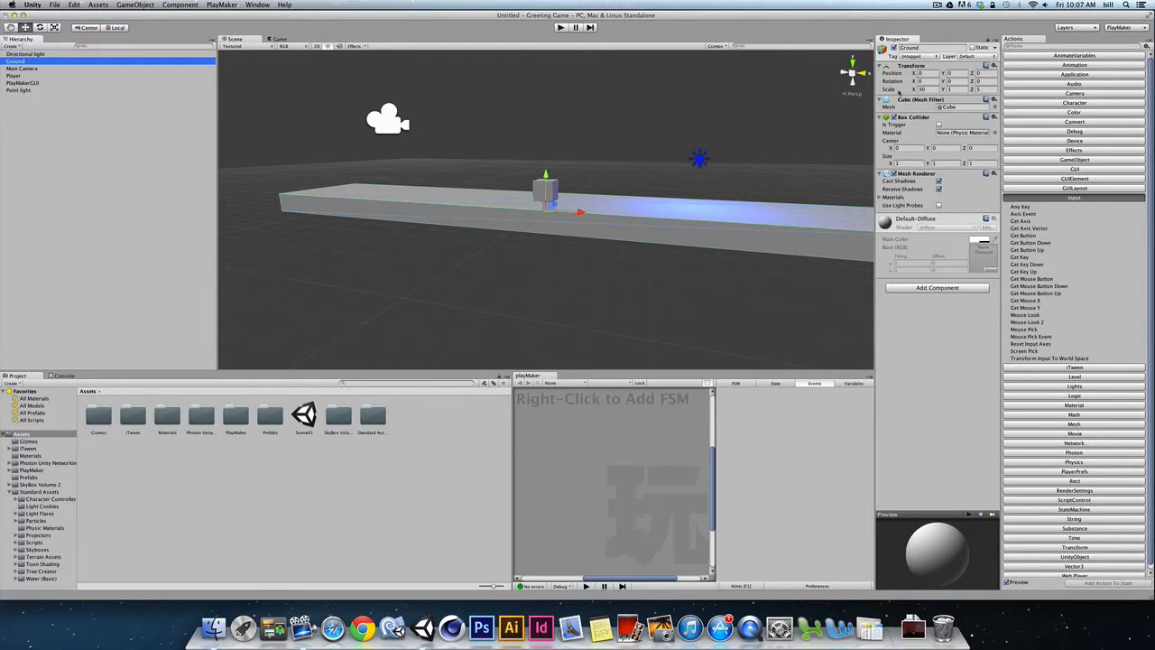
{"action": "left_click", "coordinate": [921, 89]}
{"action": "left_click", "coordinate": [13, 76]}
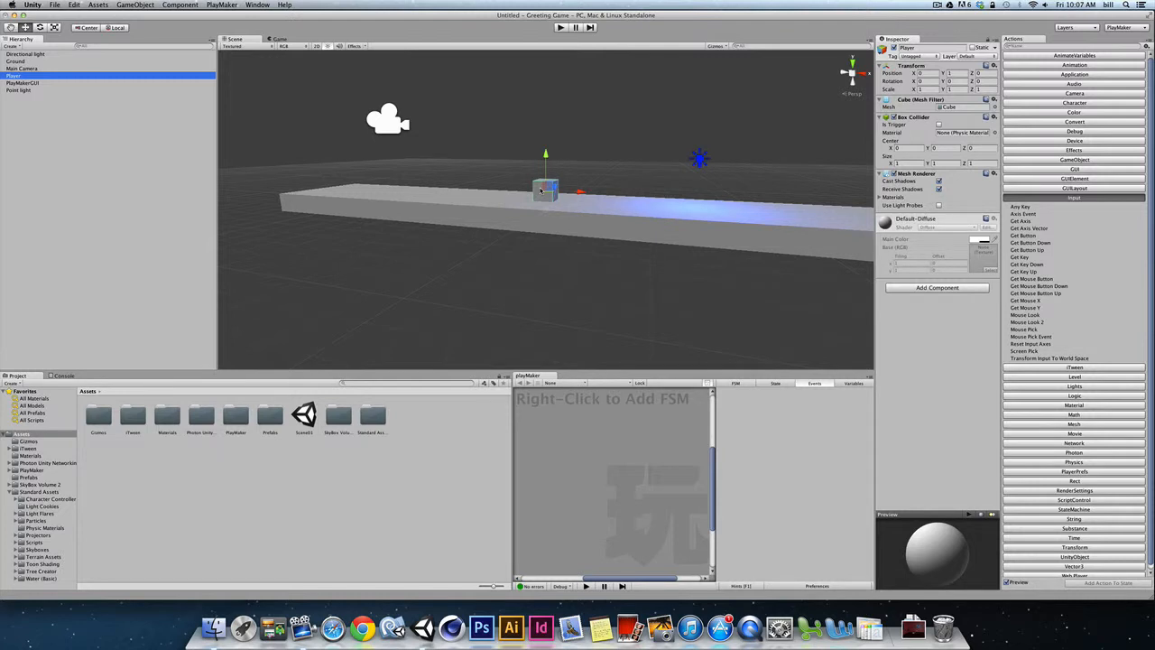
{"action": "left_click", "coordinate": [19, 54]}
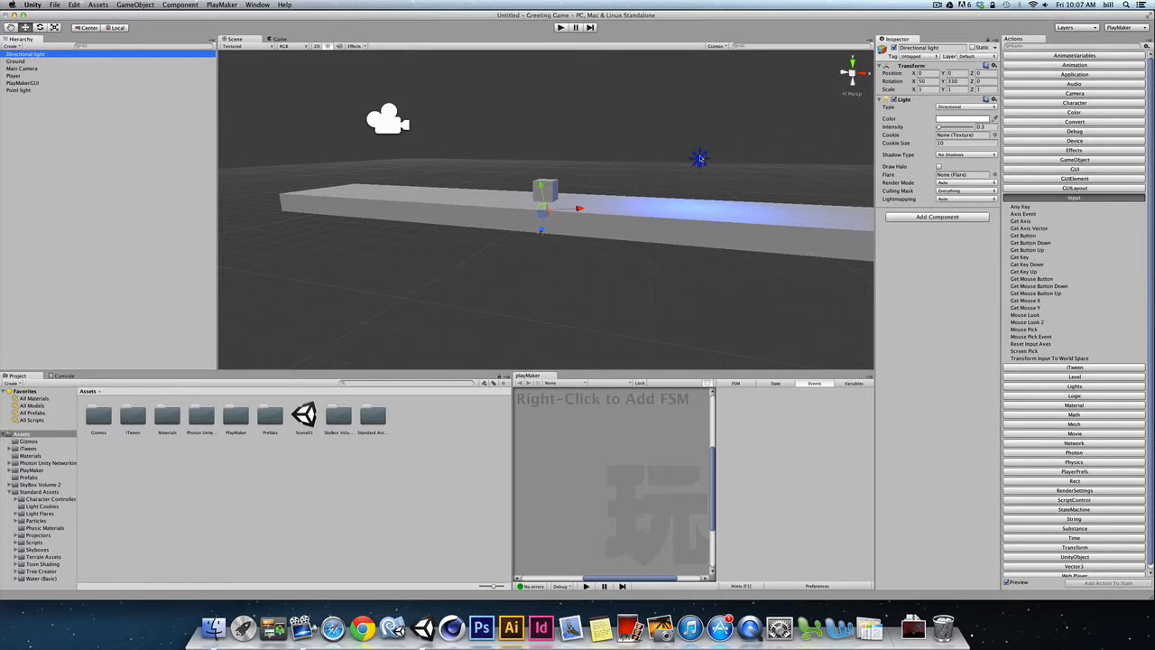
Change the Point light's colour to red.
{"action": "left_click", "coordinate": [11, 91]}
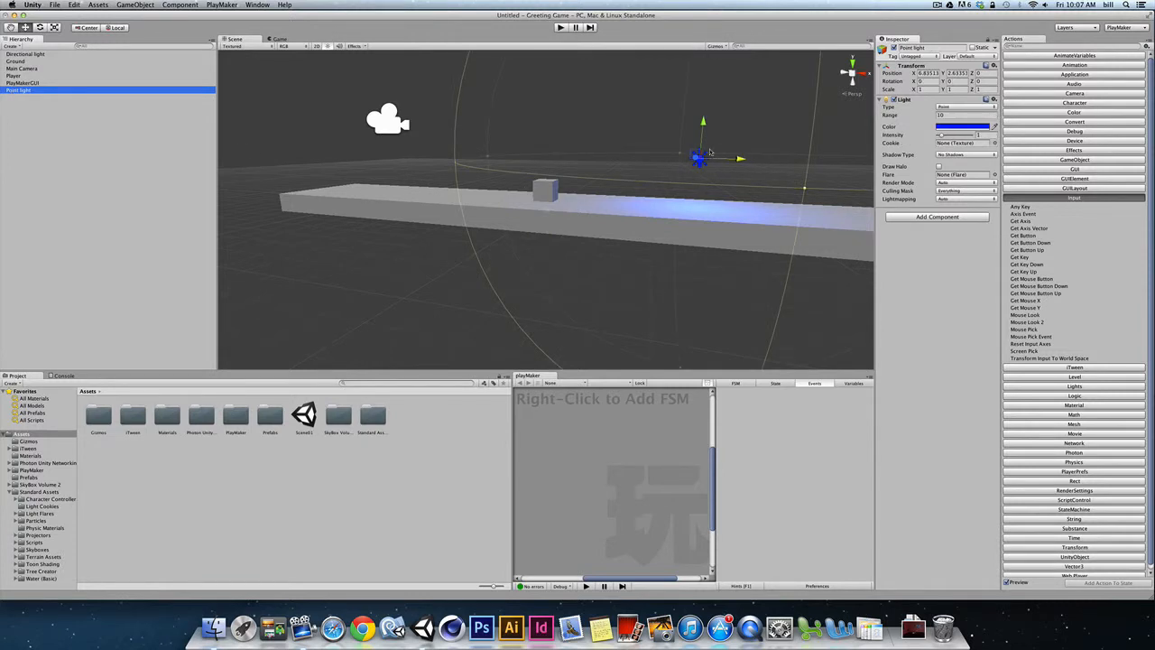
{"action": "left_click", "coordinate": [943, 127]}
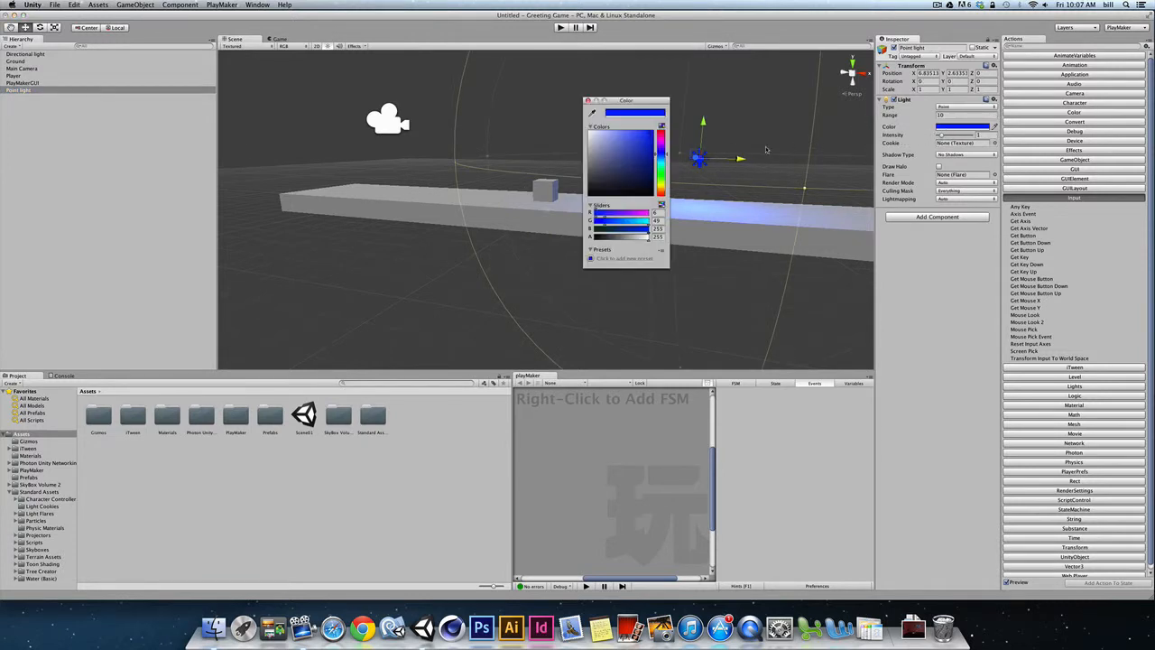
{"action": "left_click", "coordinate": [659, 193]}
{"action": "left_click_drag", "start_coordinate": [660, 193], "coordinate": [659, 196]}
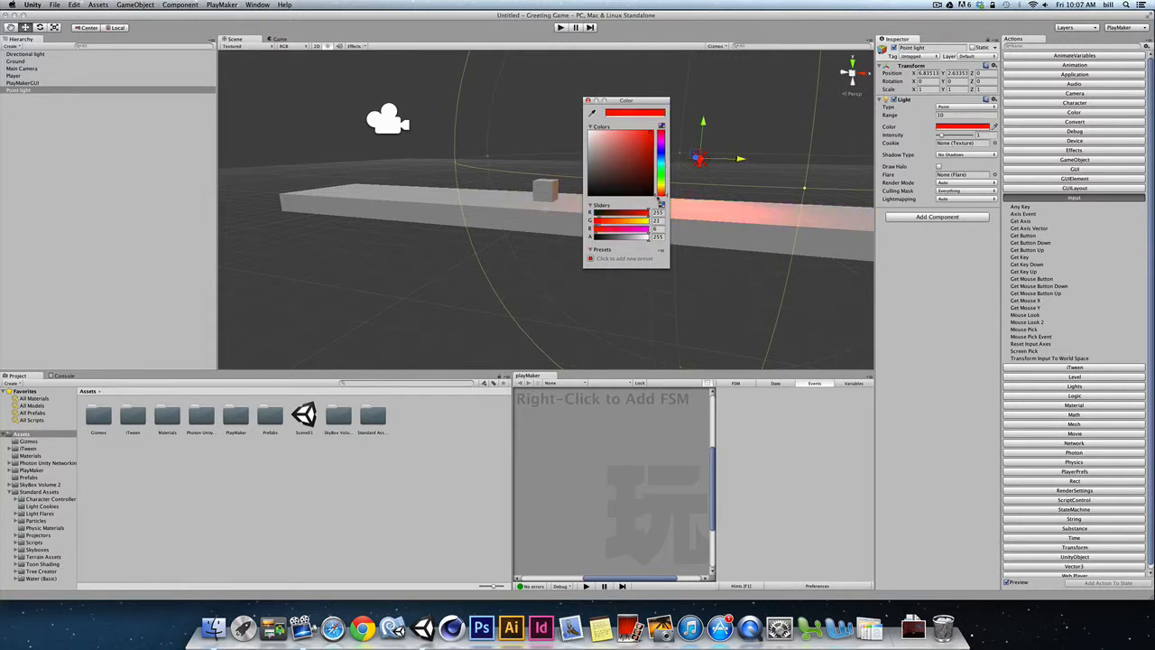
{"action": "left_click", "coordinate": [588, 100]}
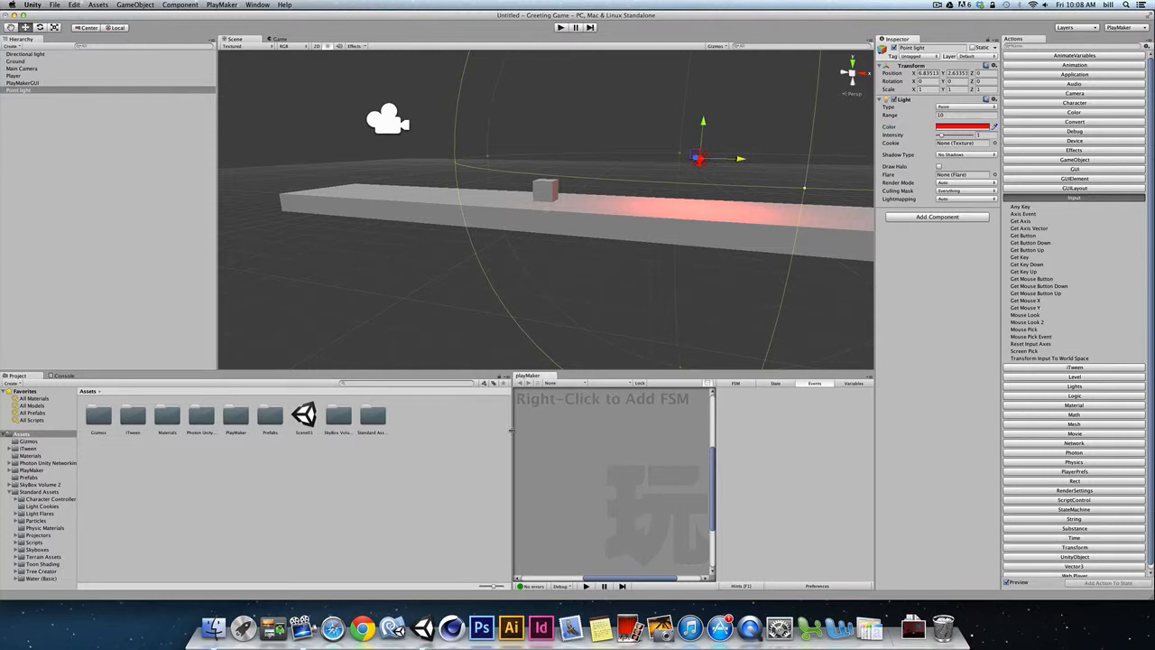
Widen the PlayMaker graph area and add an FSM to the Player object.
{"action": "left_click_drag", "start_coordinate": [512, 433], "coordinate": [475, 433]}
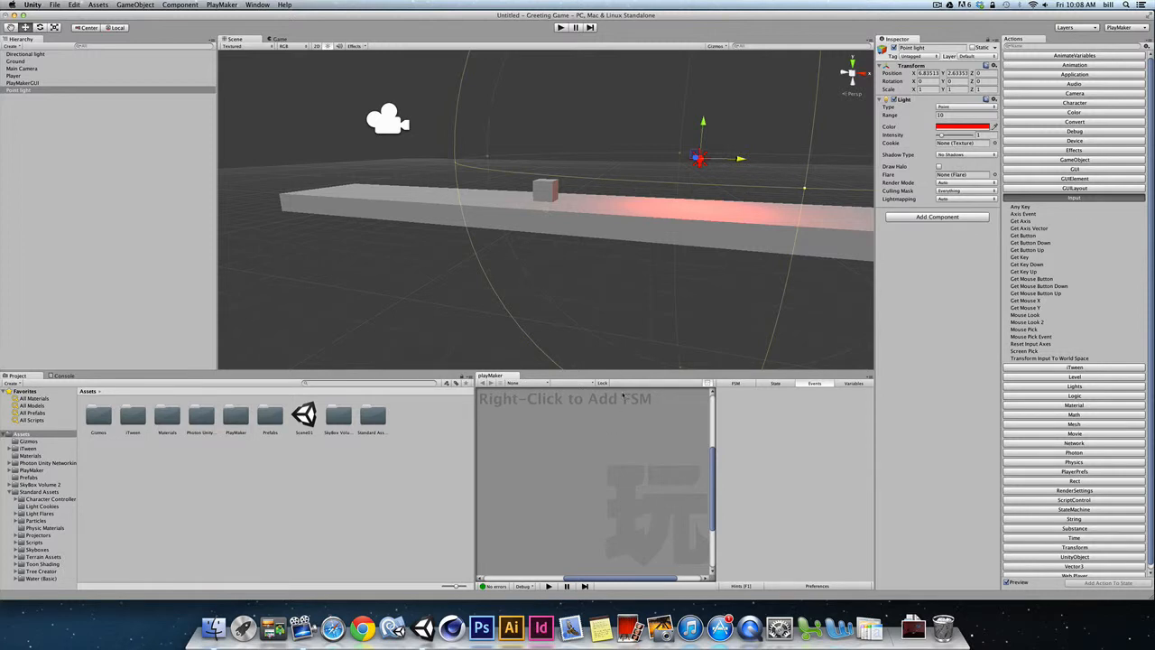
{"action": "left_click", "coordinate": [21, 76]}
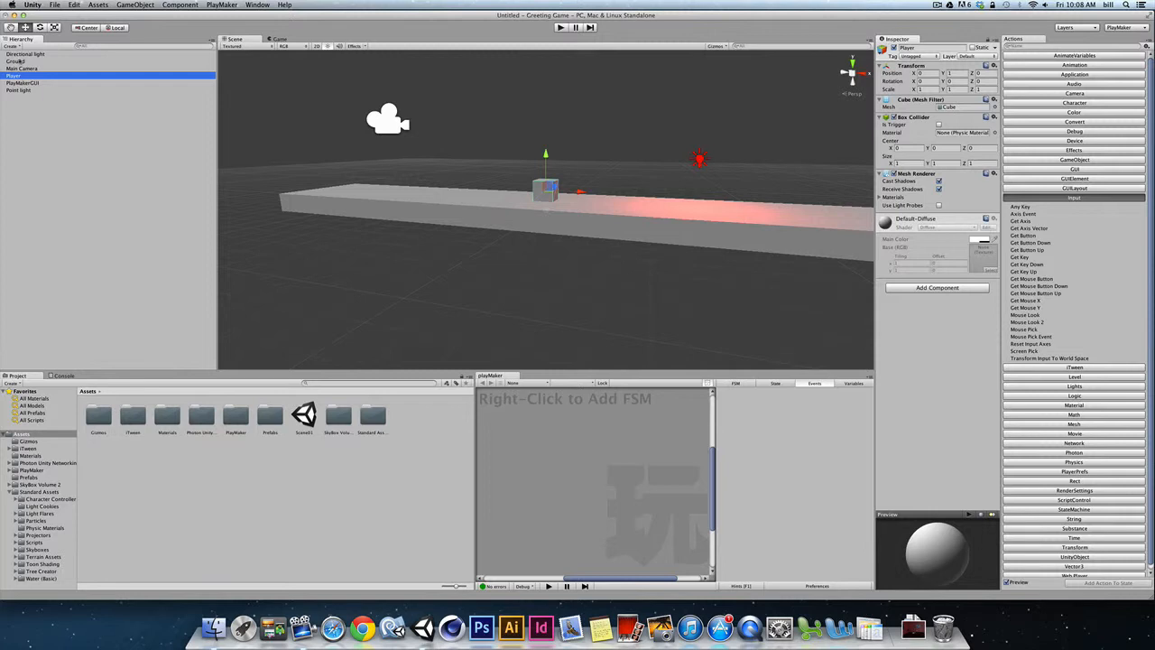
{"action": "left_click", "coordinate": [19, 55]}
{"action": "left_click", "coordinate": [19, 62]}
{"action": "left_click", "coordinate": [18, 69]}
{"action": "left_click", "coordinate": [14, 77]}
{"action": "right_click", "coordinate": [540, 437]}
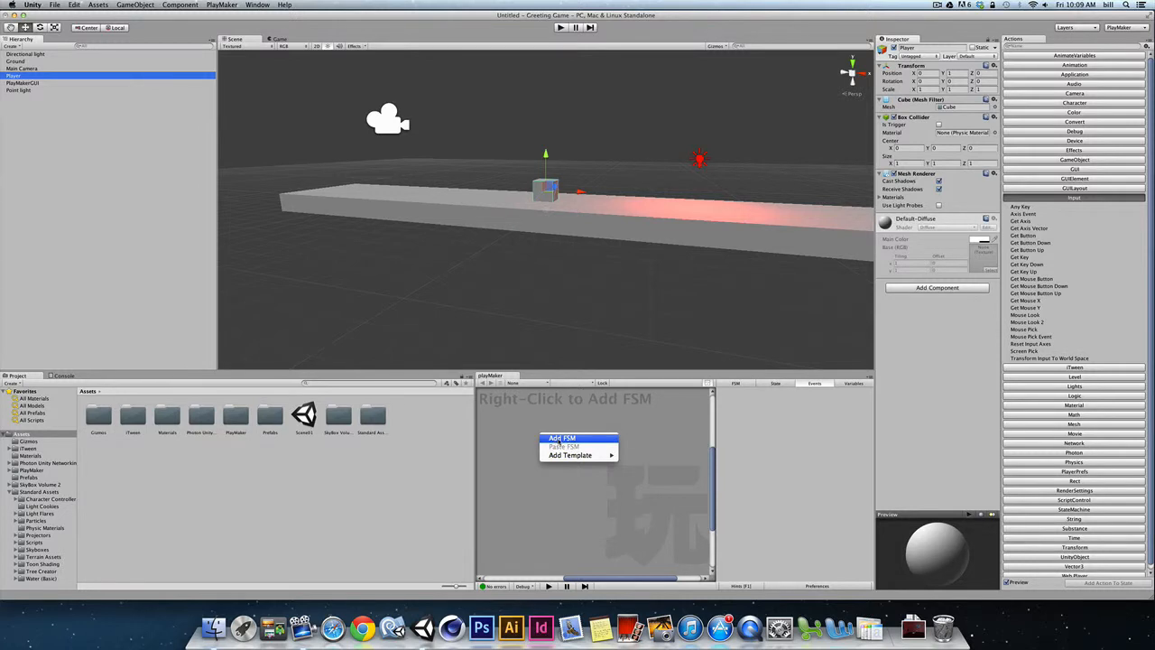
{"action": "left_click", "coordinate": [561, 438]}
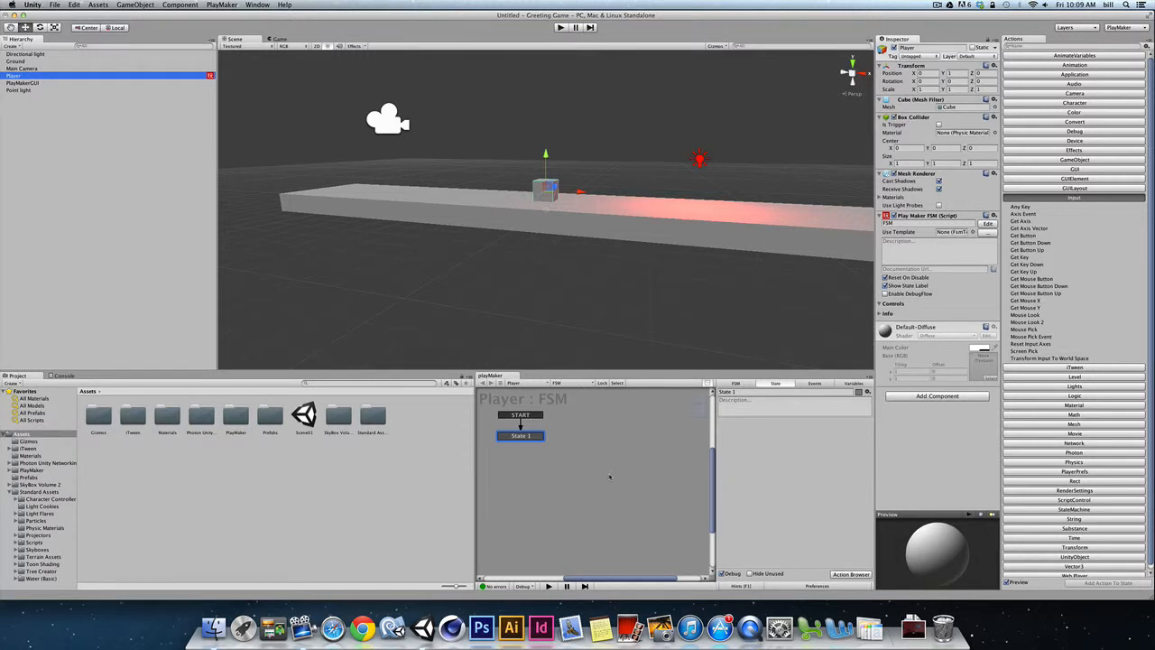
Add a second state to the Player FSM and align it beside State 1.
{"action": "left_click", "coordinate": [531, 438]}
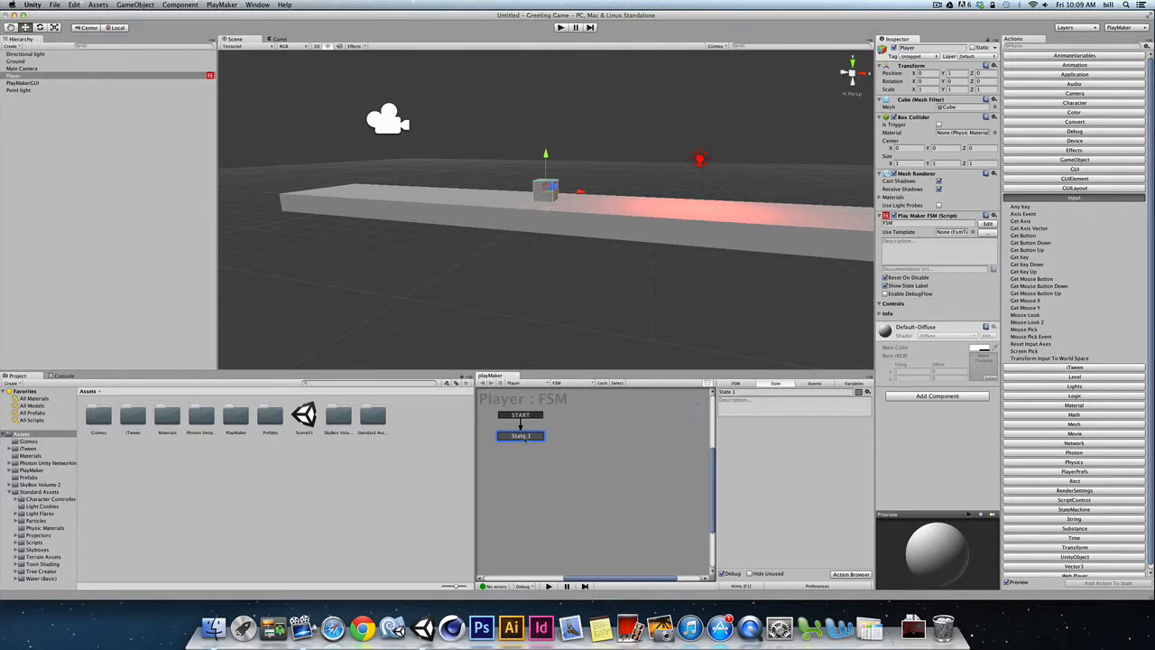
{"action": "right_click", "coordinate": [595, 436]}
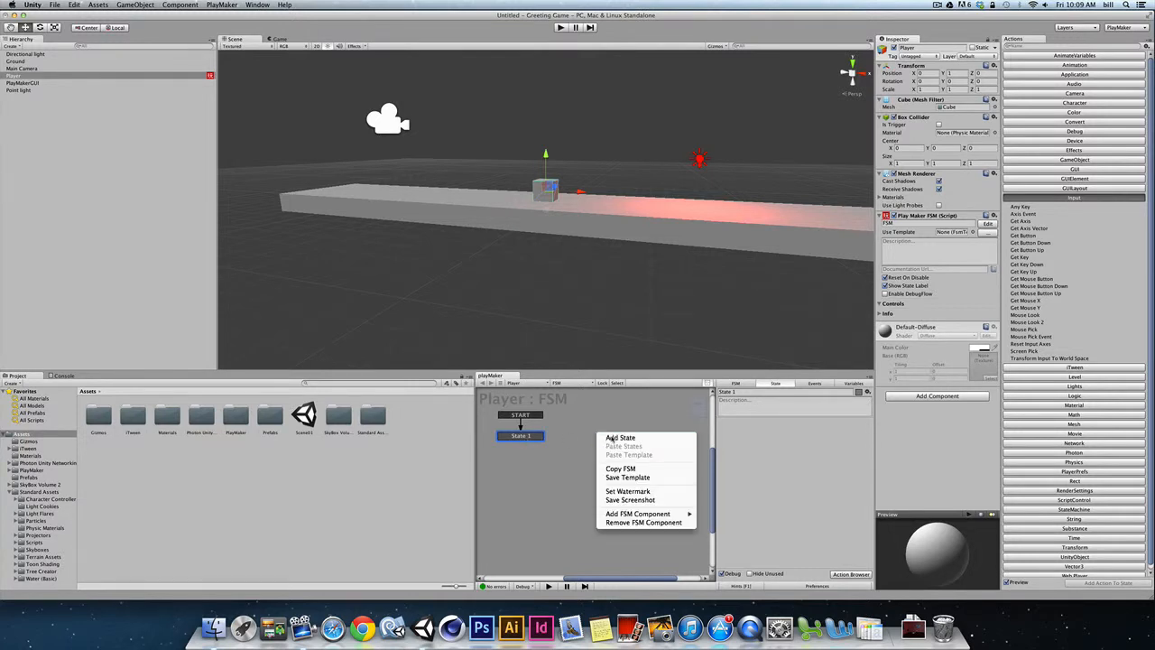
{"action": "left_click", "coordinate": [616, 437]}
{"action": "left_click_drag", "start_coordinate": [617, 434], "coordinate": [619, 430]}
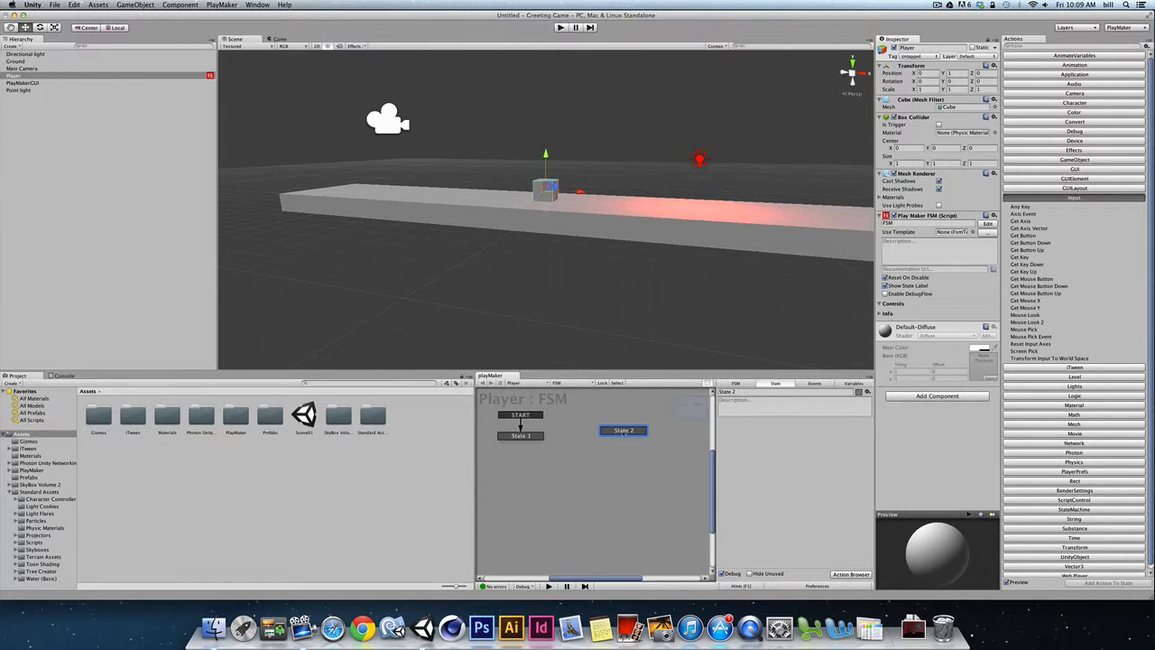
{"action": "left_click_drag", "start_coordinate": [618, 433], "coordinate": [629, 437]}
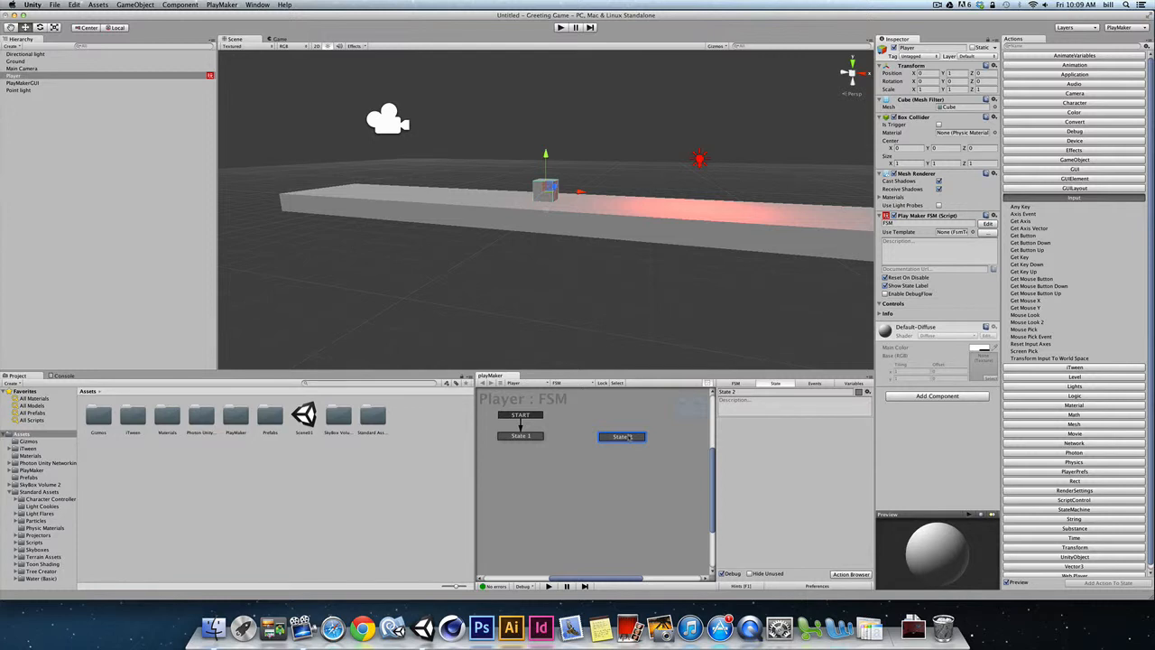
Add a third state below State 2 and delete it again.
{"action": "right_click", "coordinate": [602, 481]}
{"action": "left_click", "coordinate": [617, 485]}
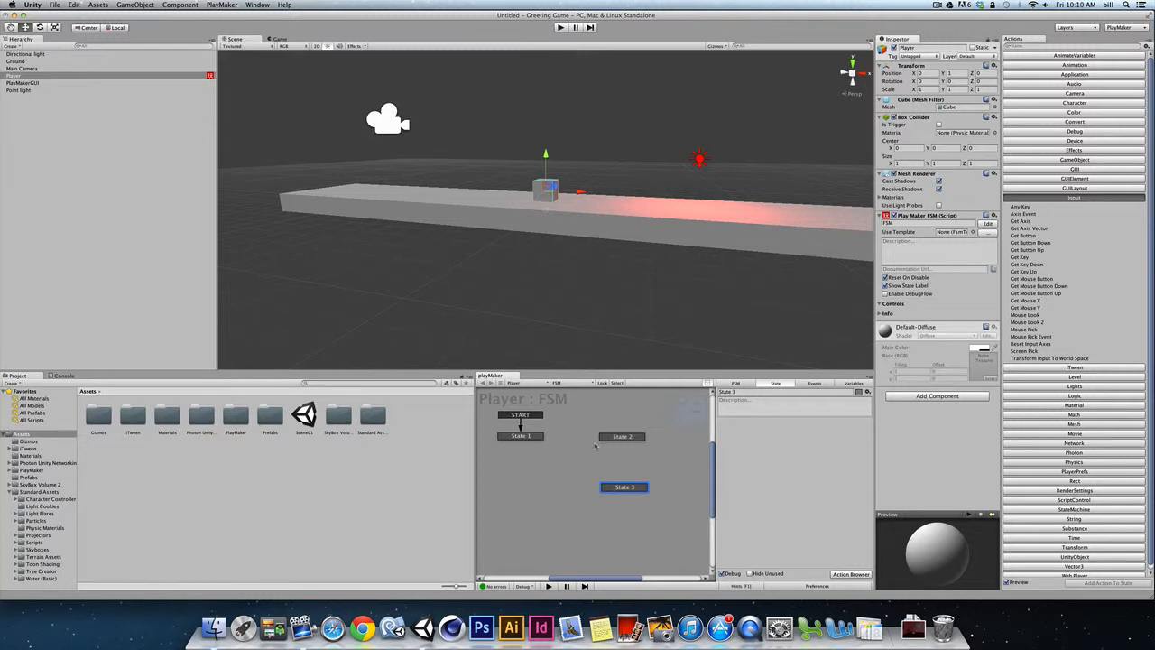
{"action": "right_click", "coordinate": [622, 490]}
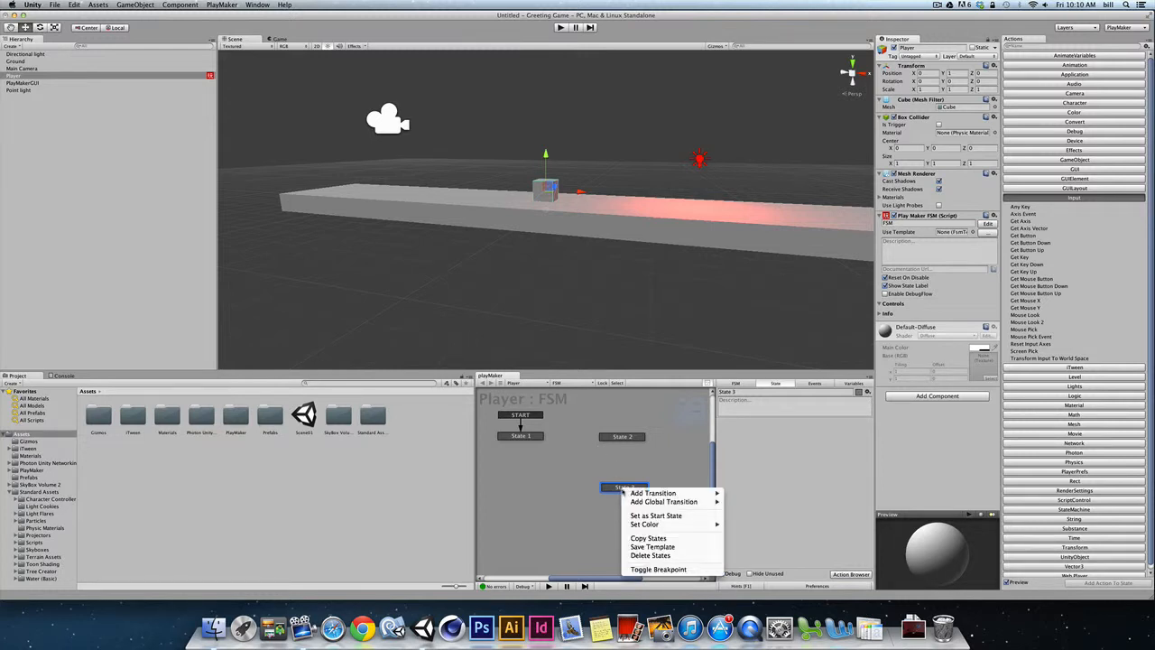
{"action": "left_click", "coordinate": [650, 554]}
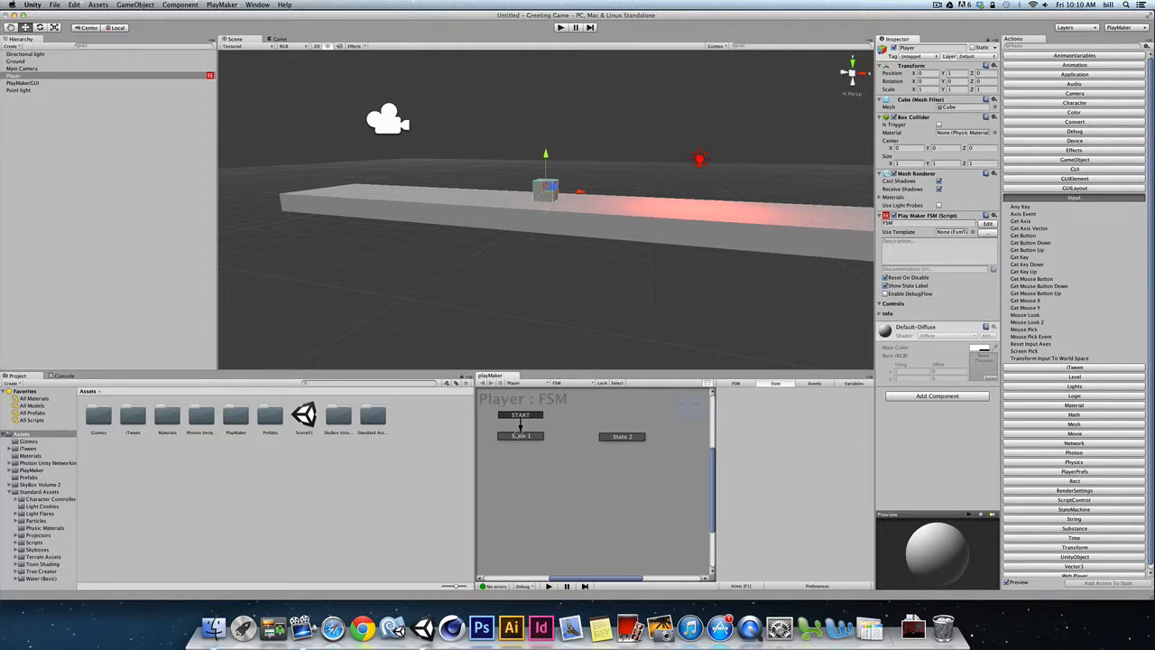
Add the Get Key Down input action to State 1 of the Player FSM.
{"action": "left_click", "coordinate": [519, 437]}
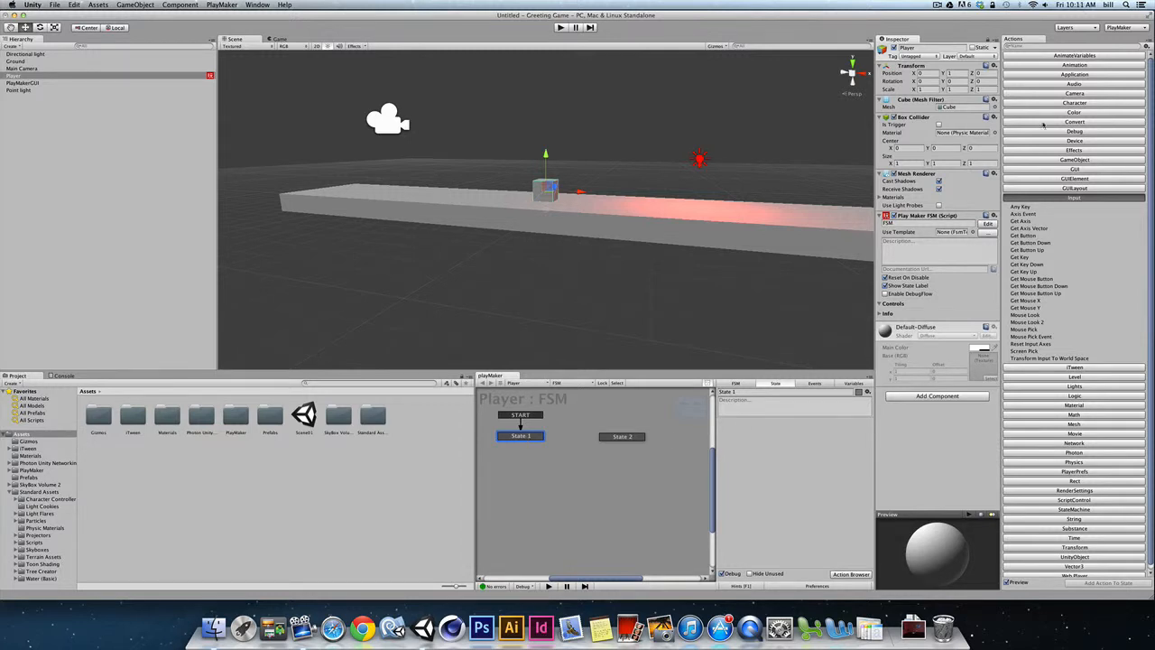
{"action": "left_click", "coordinate": [1053, 198]}
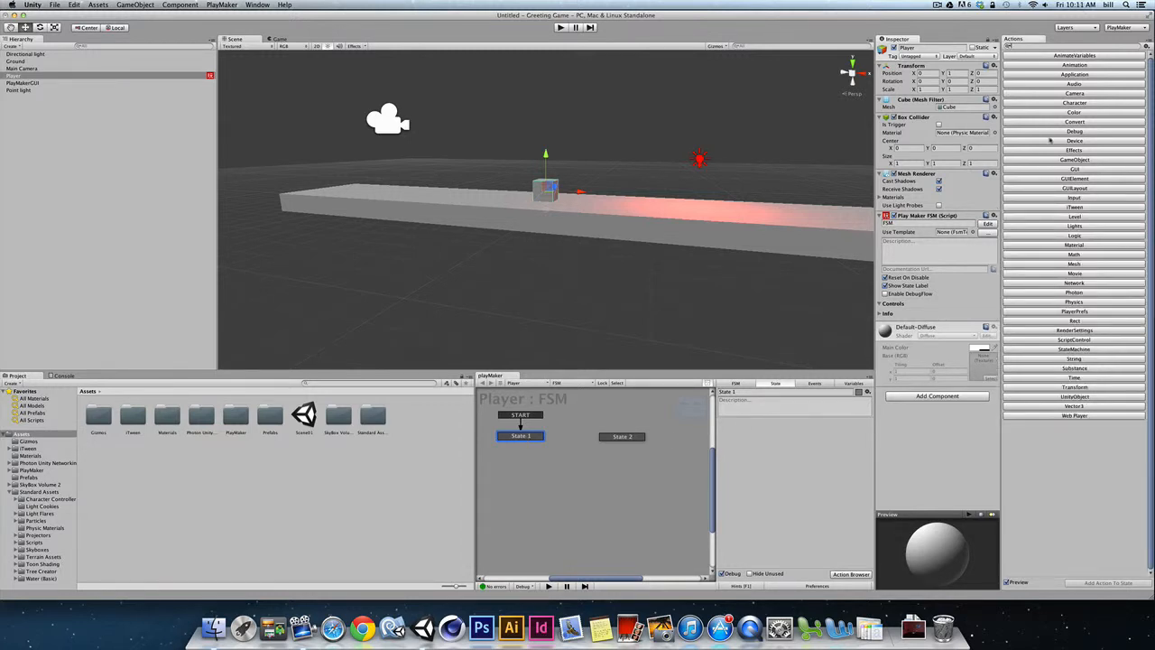
{"action": "left_click", "coordinate": [1061, 198]}
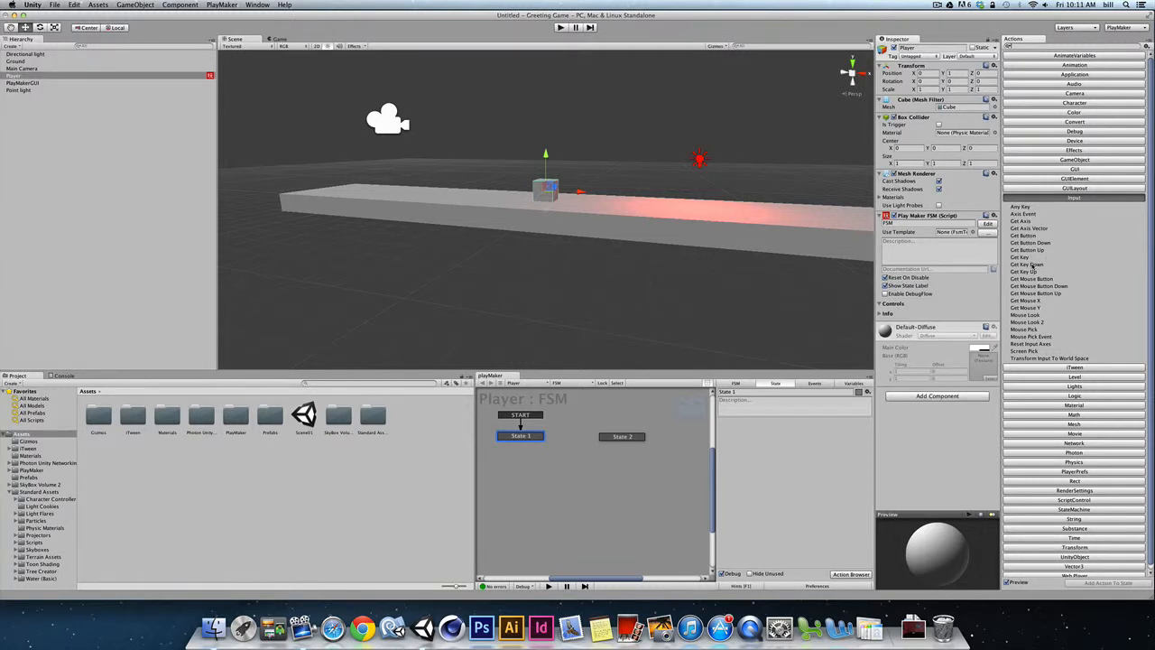
{"action": "left_click", "coordinate": [1032, 264]}
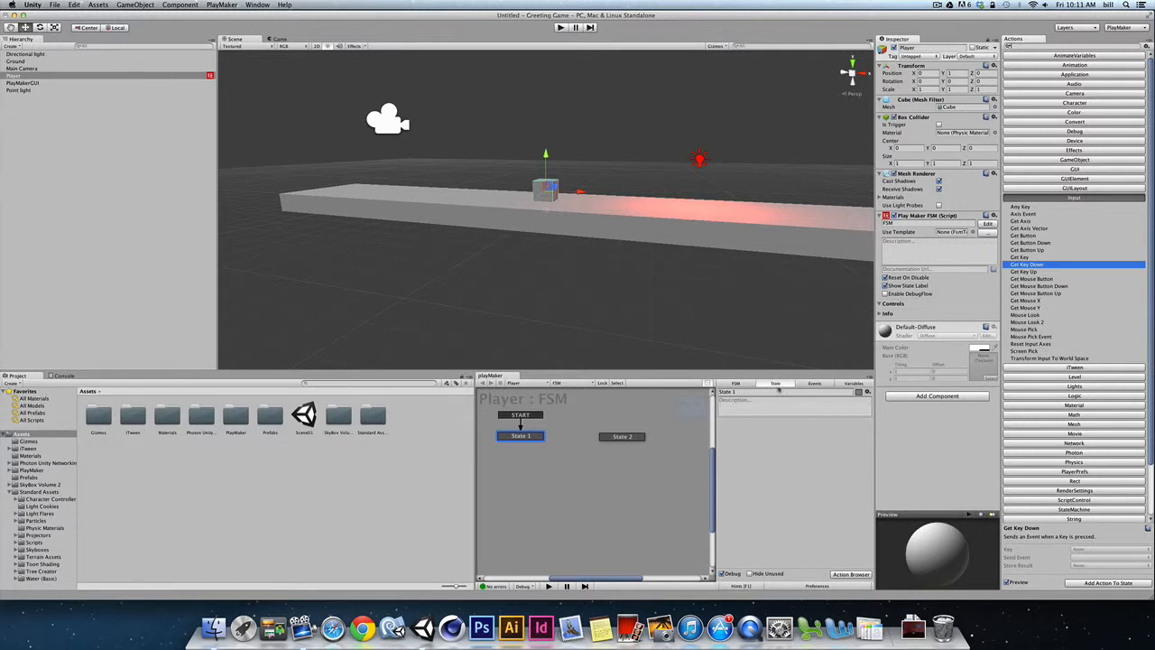
{"action": "left_click", "coordinate": [530, 436]}
{"action": "double_click", "coordinate": [1034, 265]}
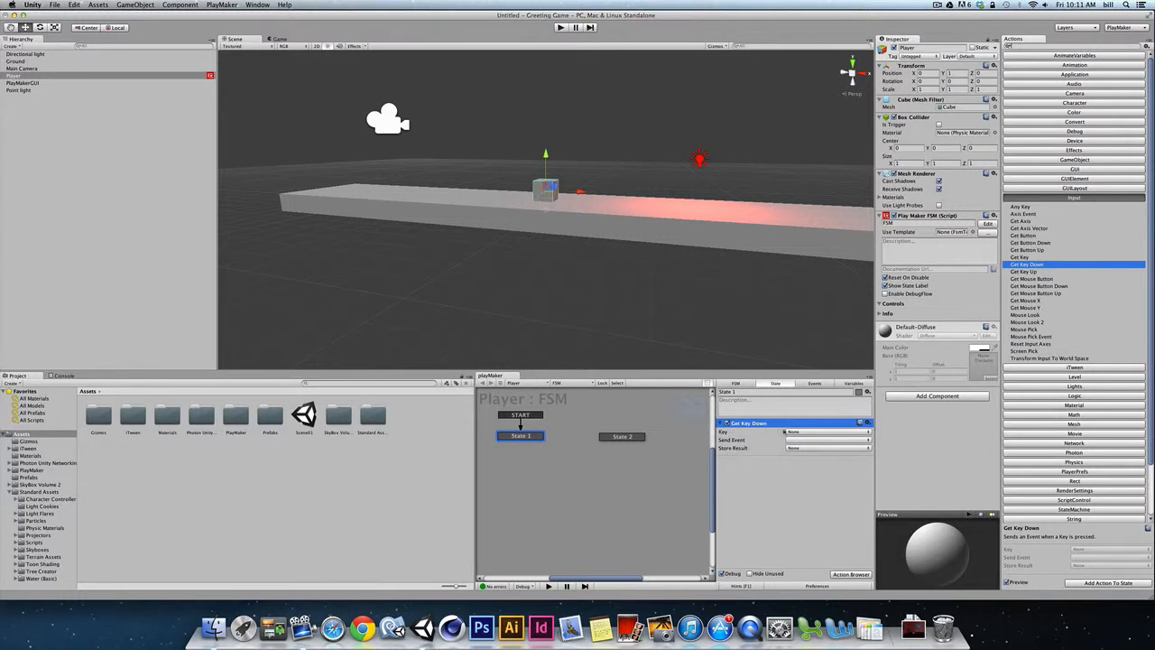
Set the key of State 1's Get Key Down action to Space.
{"action": "left_click", "coordinate": [797, 434]}
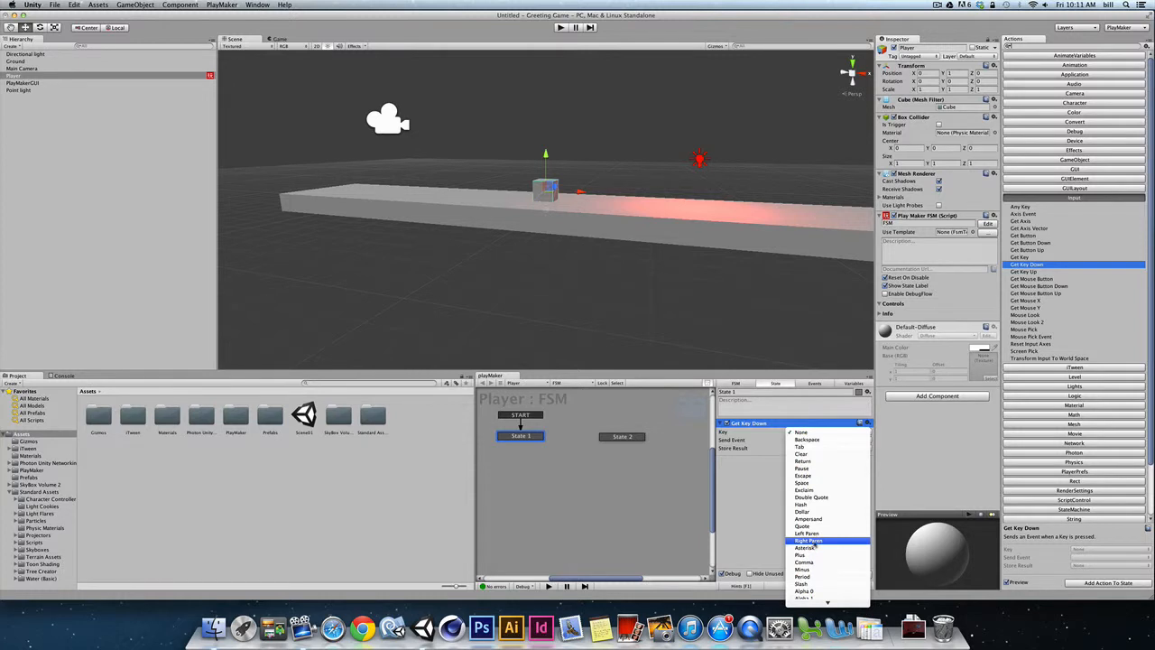
{"action": "scroll", "coordinate": [816, 550], "scroll_direction": "down", "scroll_amount": 3}
{"action": "scroll", "coordinate": [816, 547], "scroll_direction": "down", "scroll_amount": 10}
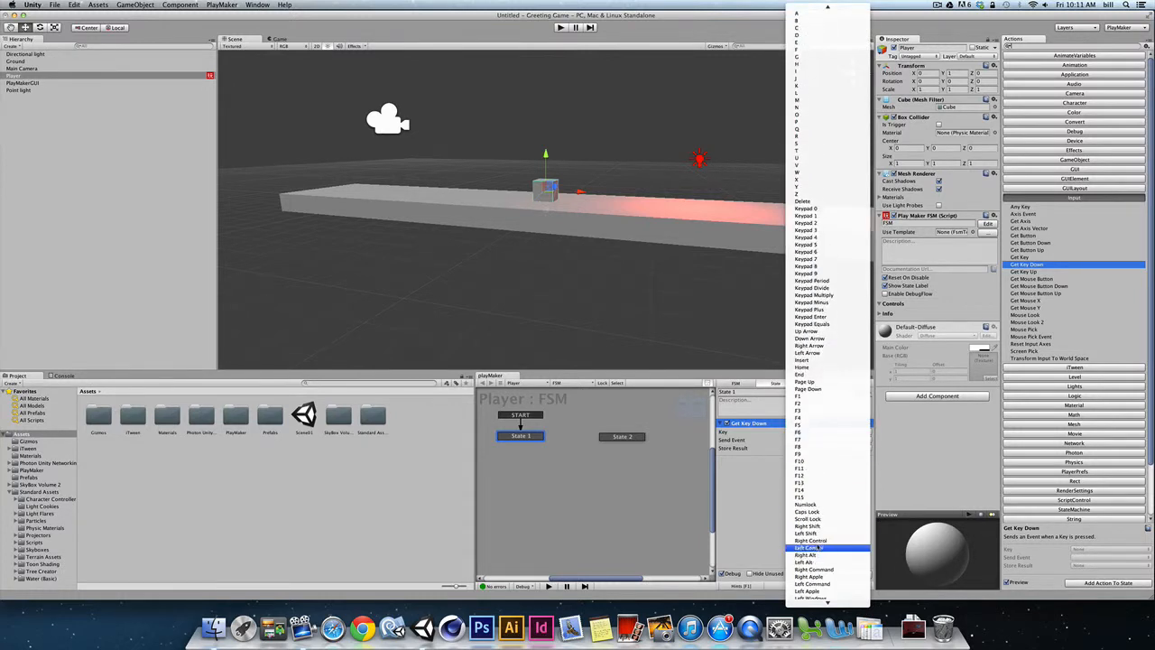
{"action": "scroll", "coordinate": [817, 547], "scroll_direction": "up", "scroll_amount": 5}
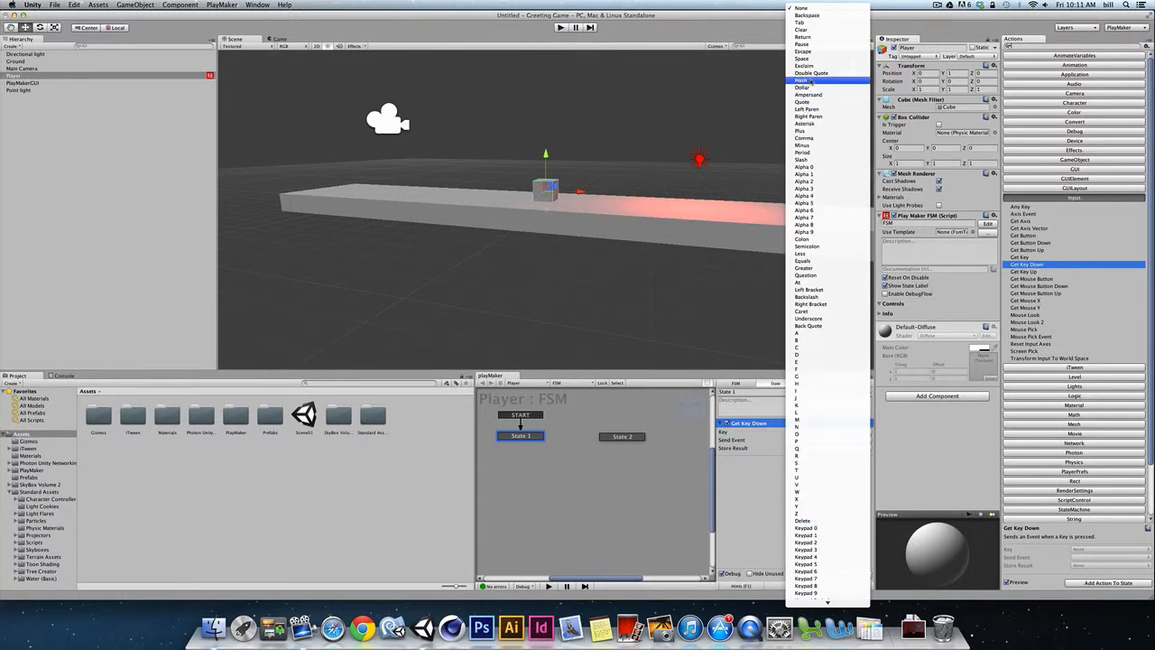
{"action": "left_click", "coordinate": [814, 59]}
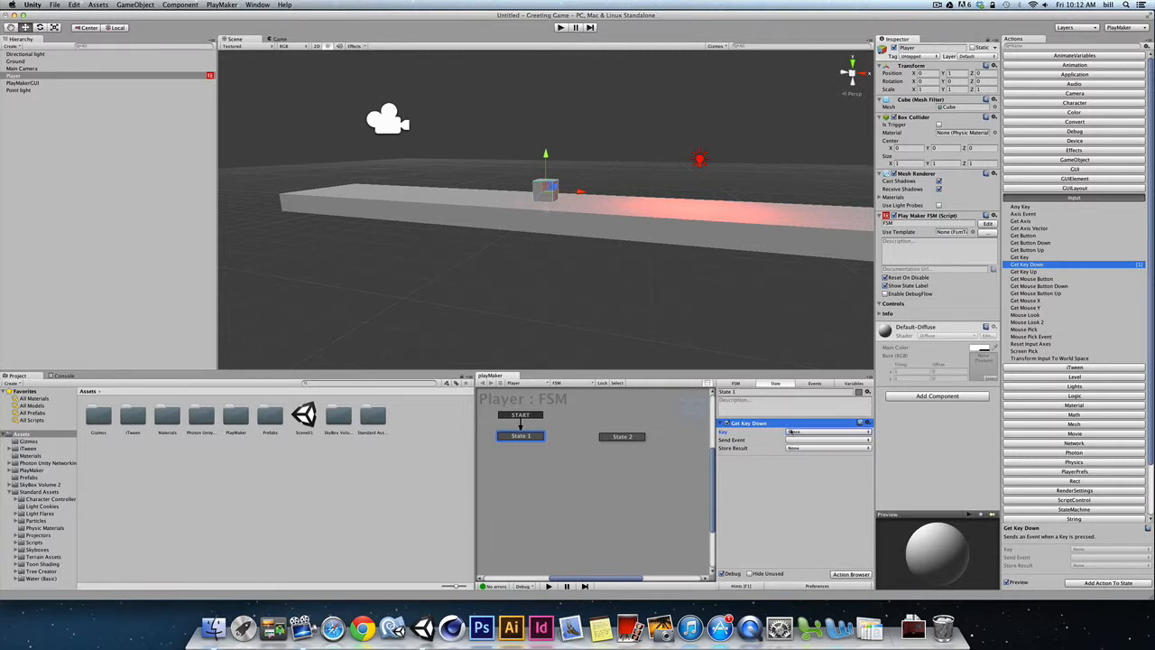
{"action": "left_click", "coordinate": [797, 441]}
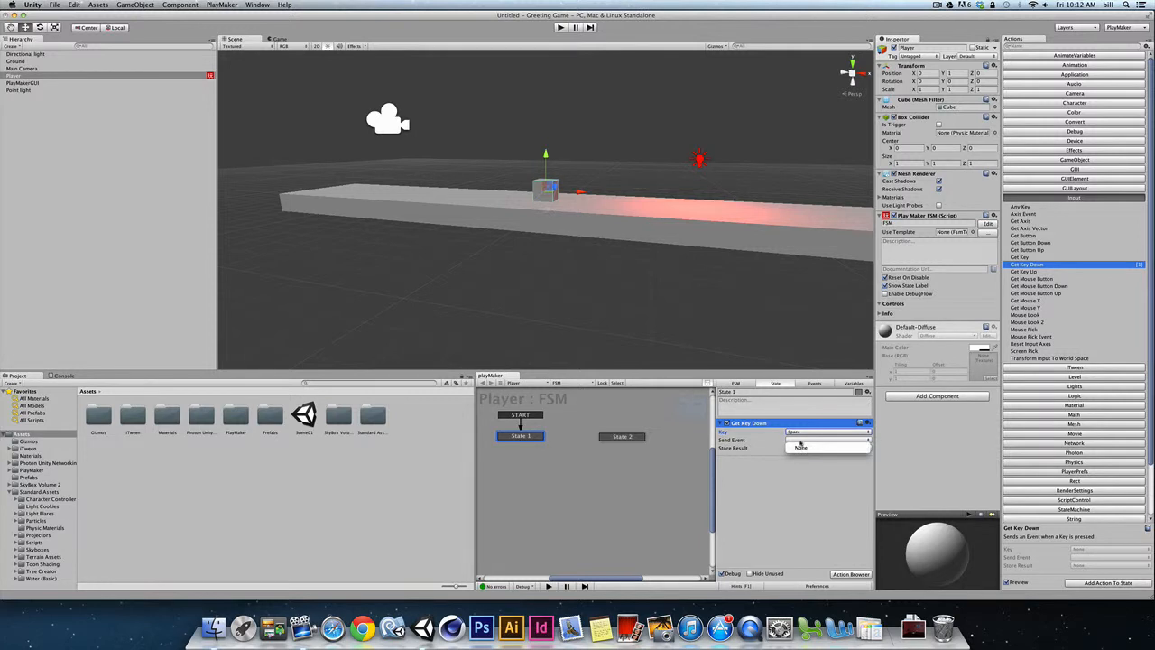
{"action": "left_click", "coordinate": [800, 447]}
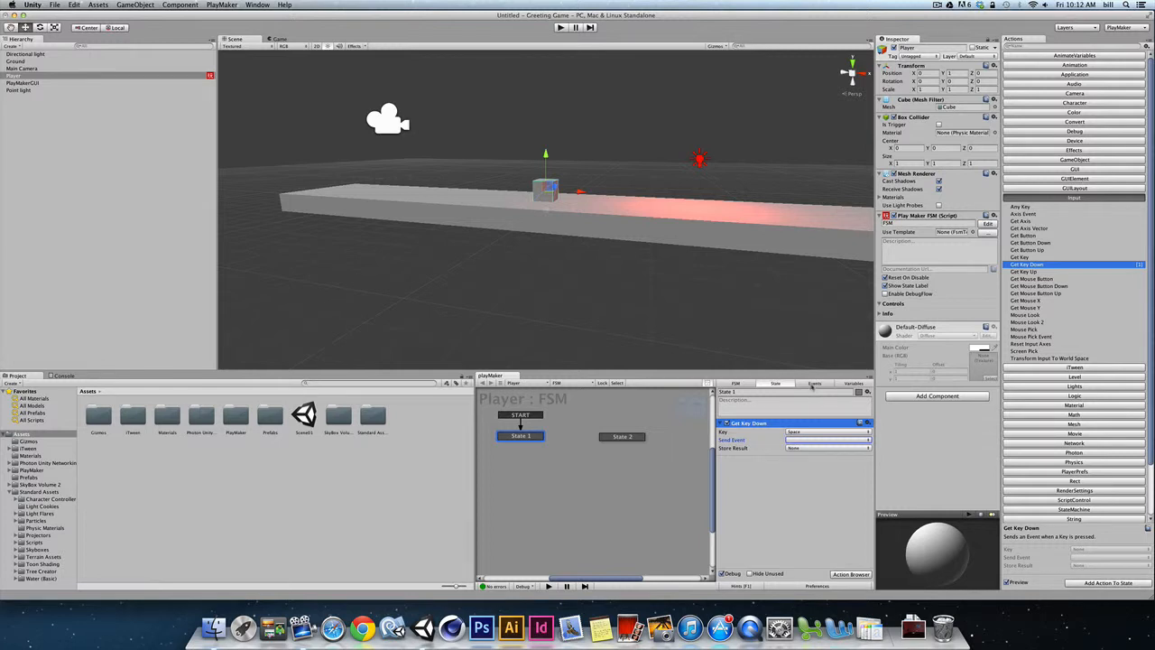
Create an FSM event named "Space Has Been Pressed", correcting any misspelling in its name.
{"action": "left_click", "coordinate": [814, 384]}
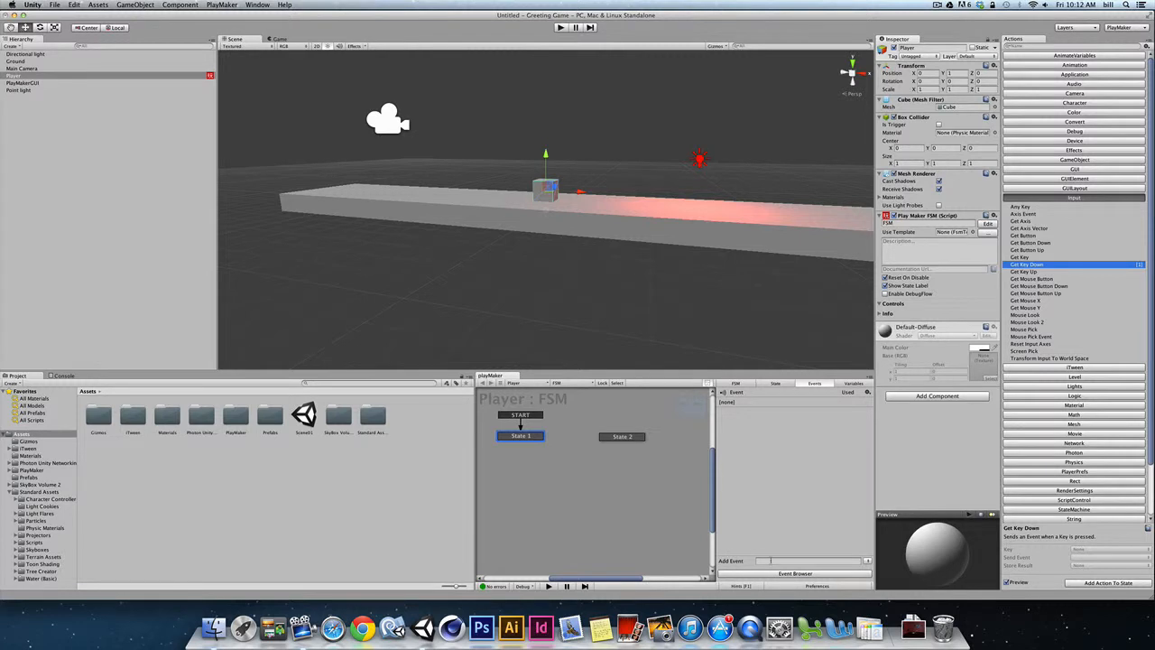
{"action": "left_click", "coordinate": [792, 562]}
{"action": "type", "text": "Space Has Been Pressed"}
{"action": "key", "text": "Return"}
{"action": "left_click", "coordinate": [765, 403]}
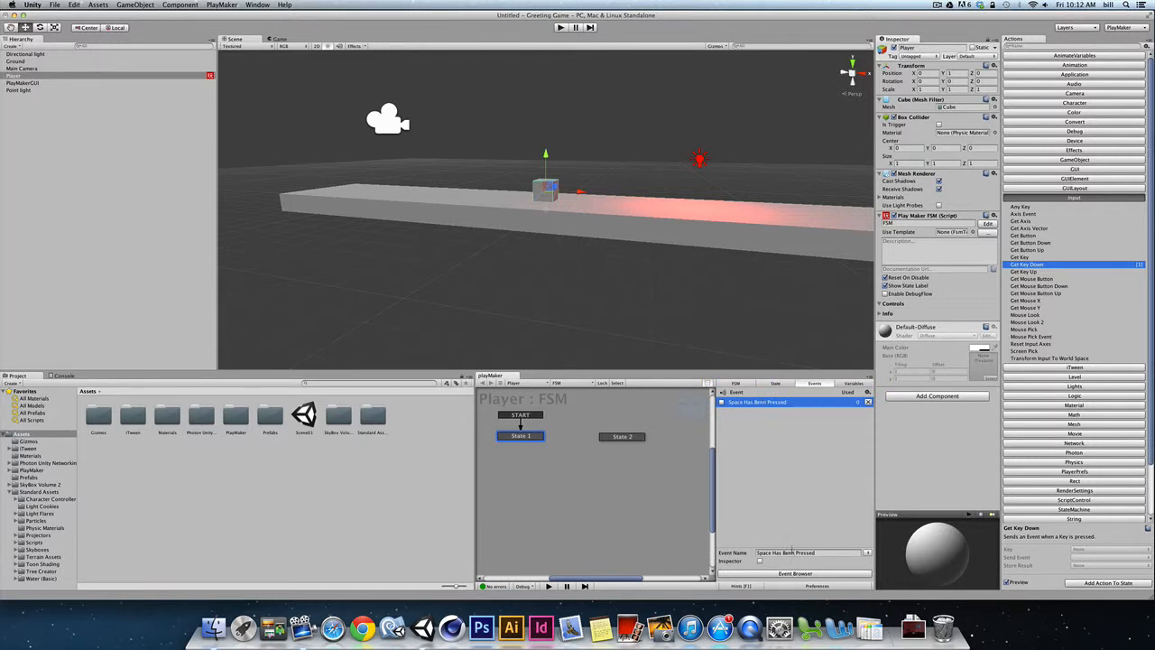
{"action": "left_click", "coordinate": [786, 553]}
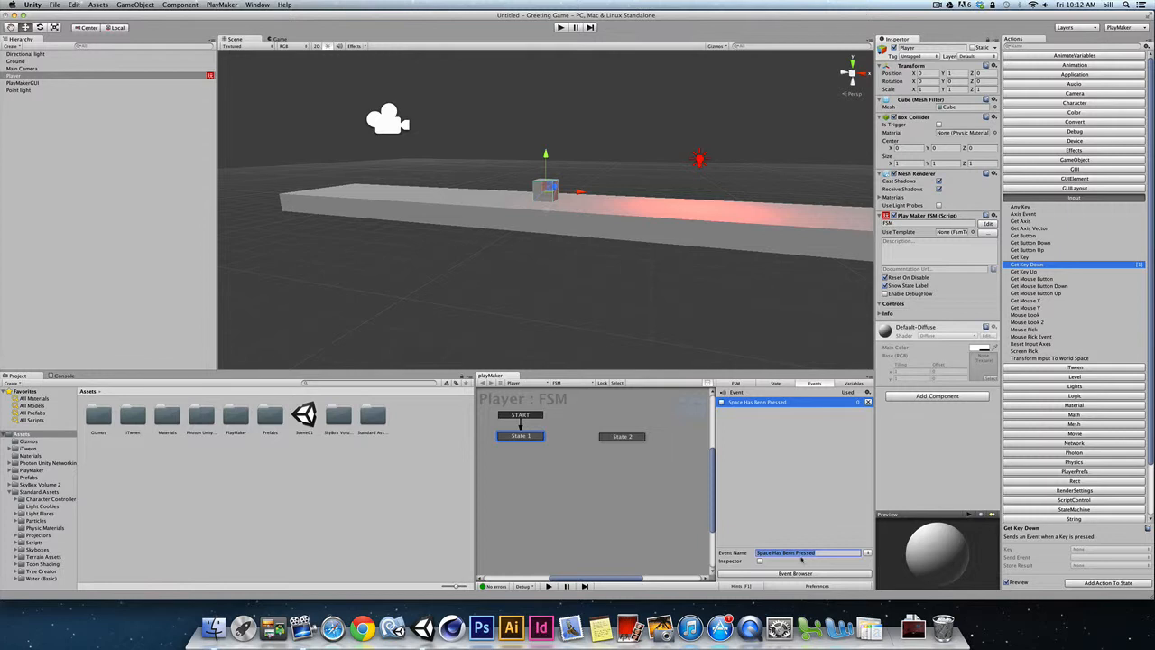
{"action": "left_click", "coordinate": [794, 553]}
{"action": "key", "text": "Return"}
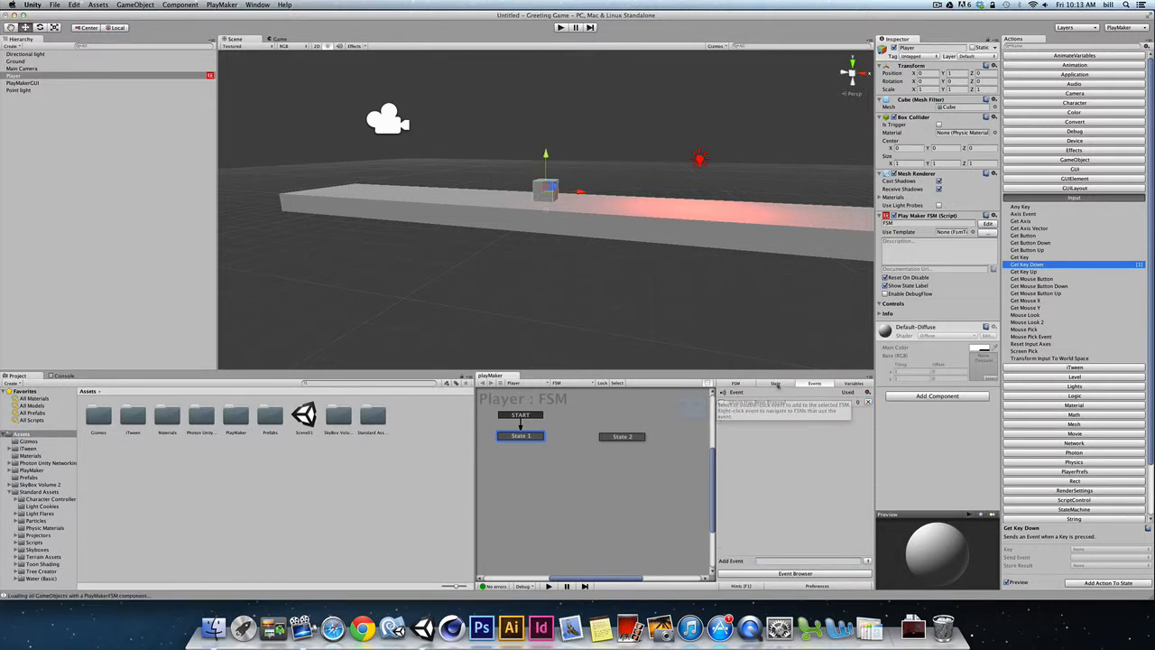
Make State 1's Get Key Down action send the Space Has Been Pressed event.
{"action": "left_click", "coordinate": [776, 383]}
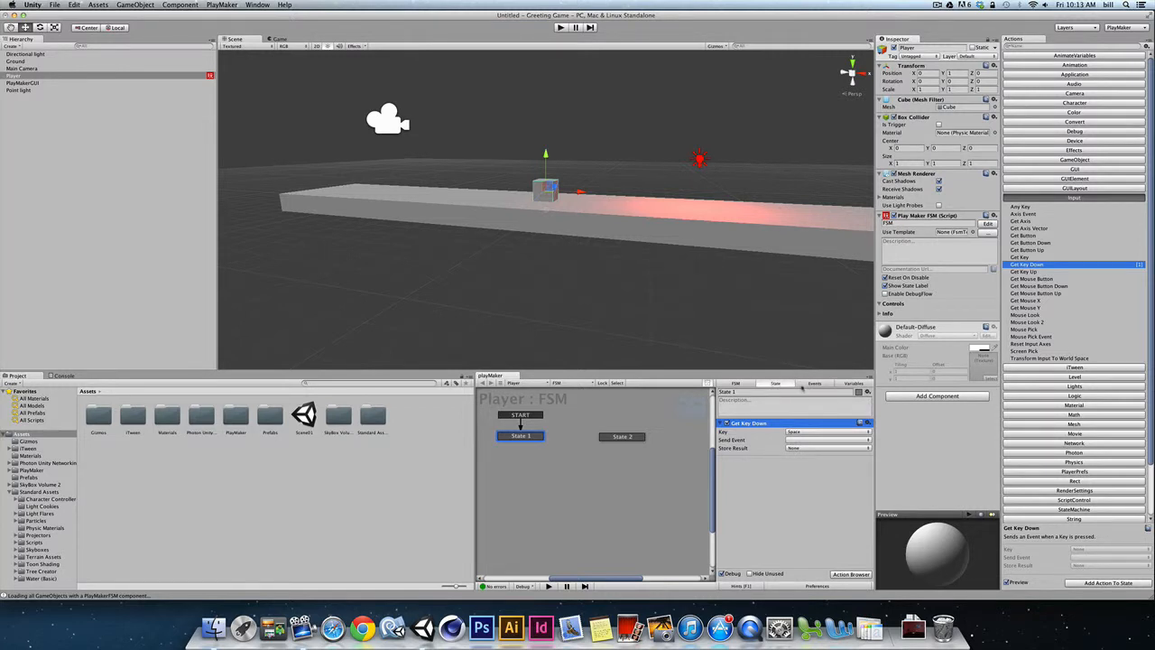
{"action": "left_click", "coordinate": [803, 385]}
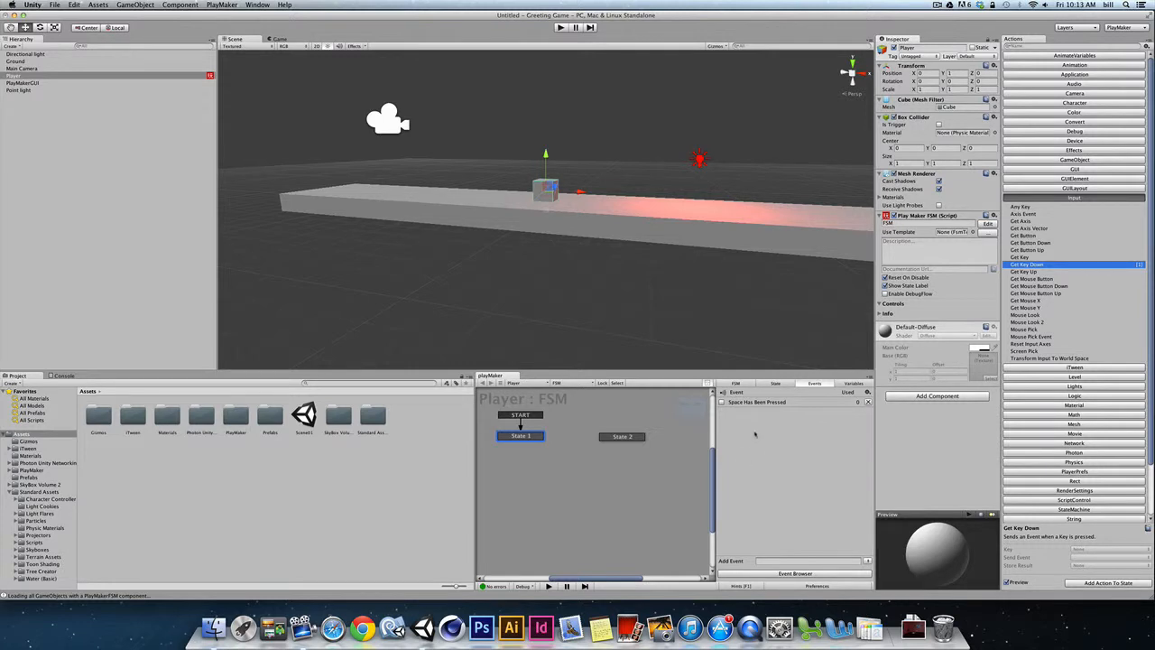
{"action": "left_click", "coordinate": [774, 385]}
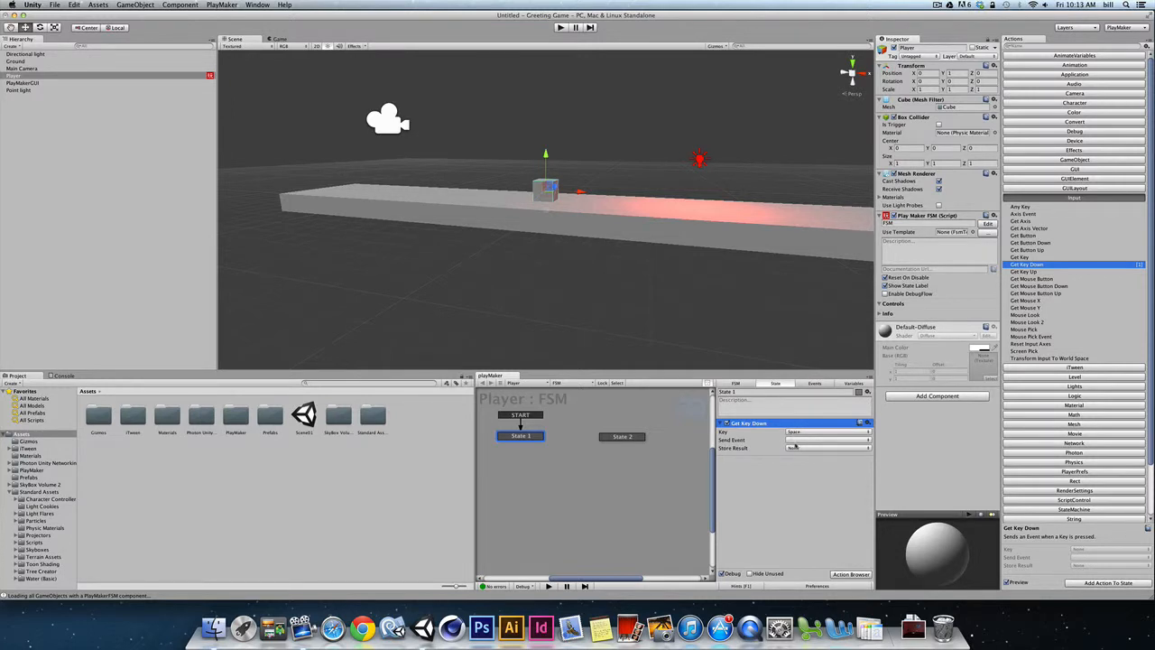
{"action": "left_click", "coordinate": [806, 441]}
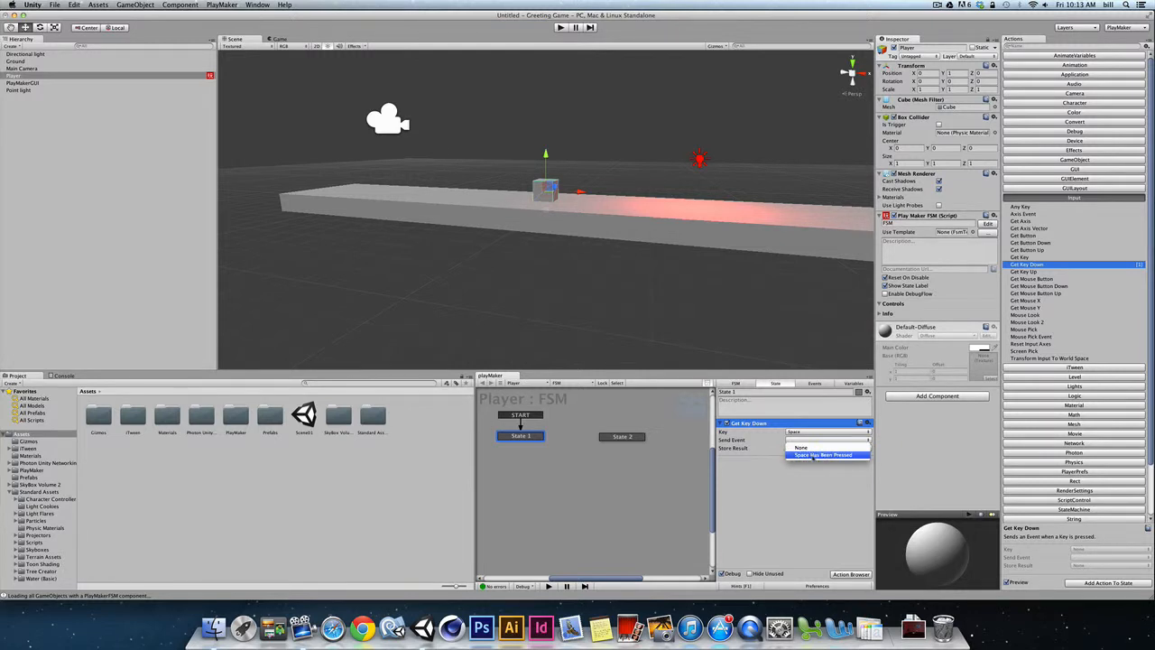
{"action": "left_click", "coordinate": [815, 455]}
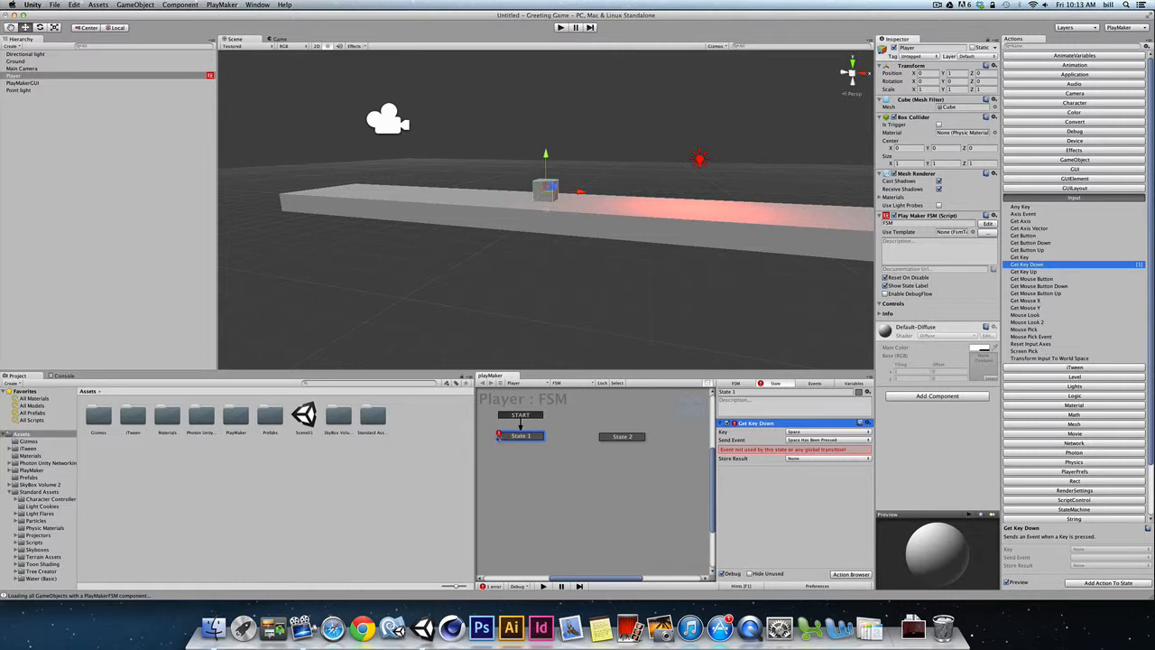
Add a Space Has Been Pressed transition to State 1 and move State 2 farther away from it.
{"action": "right_click", "coordinate": [520, 437]}
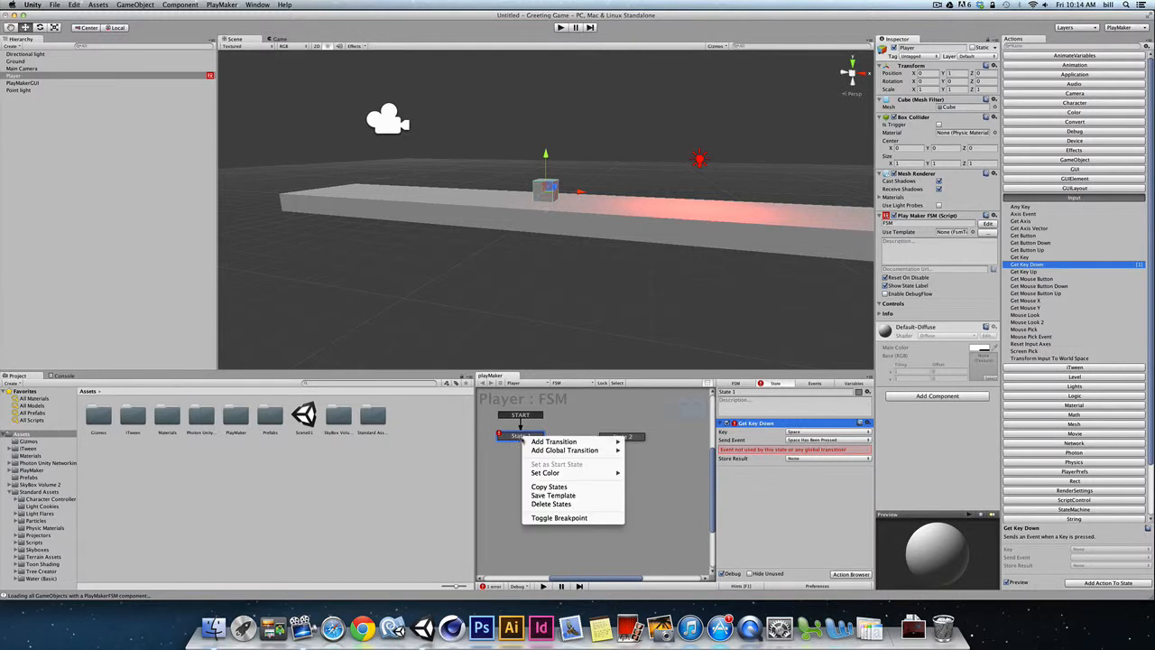
{"action": "mouse_move", "coordinate": [532, 442]}
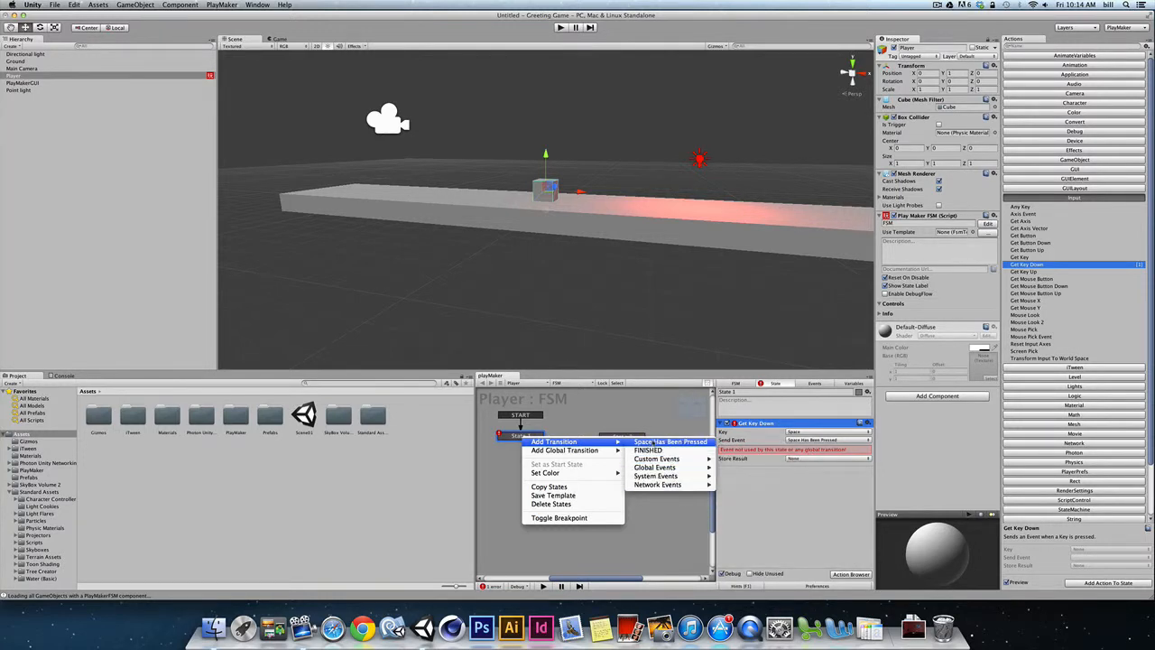
{"action": "left_click", "coordinate": [649, 442]}
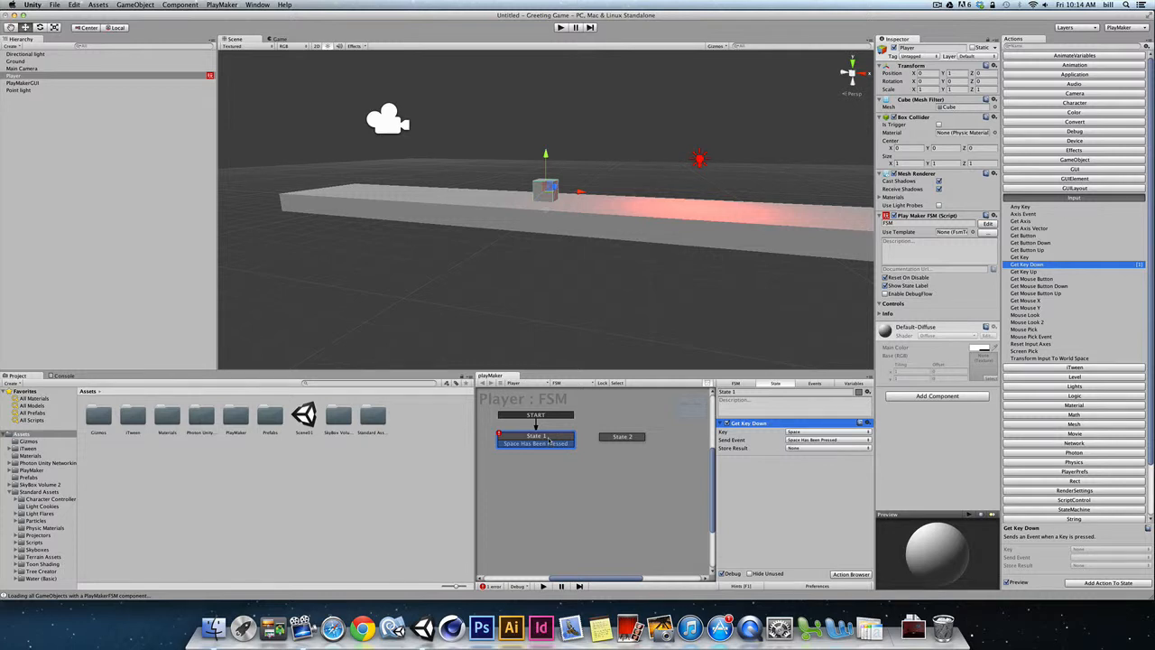
{"action": "left_click_drag", "start_coordinate": [624, 437], "coordinate": [652, 433]}
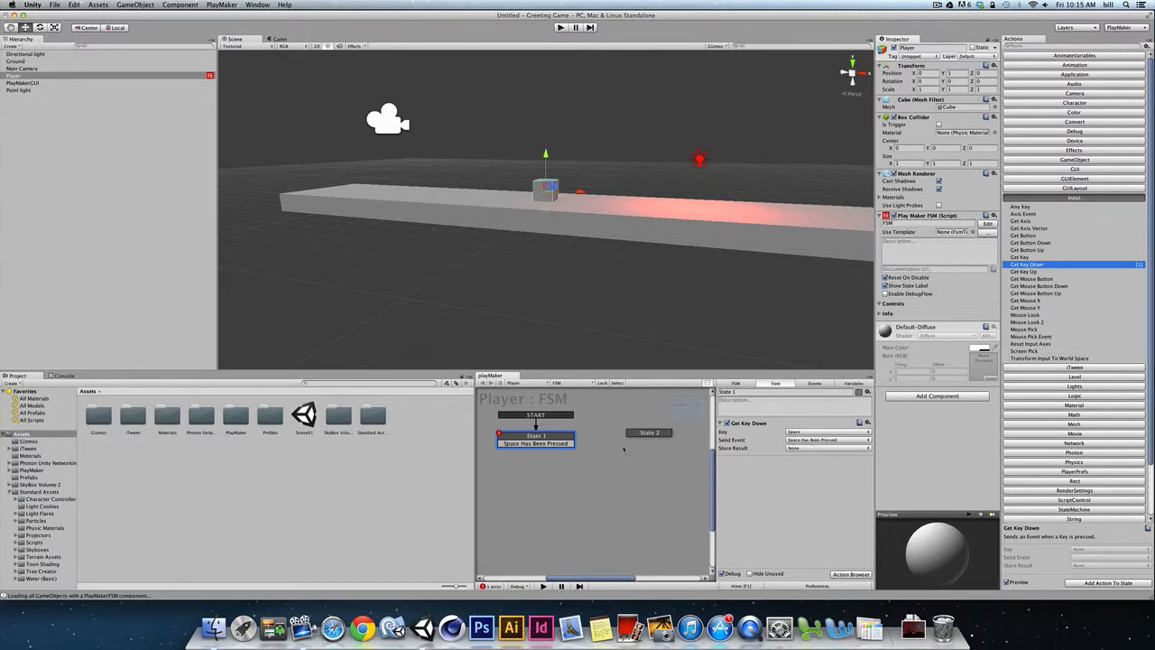
Add a third state below State 2 in the Player FSM graph.
{"action": "left_click", "coordinate": [570, 443]}
{"action": "right_click", "coordinate": [643, 480]}
{"action": "left_click", "coordinate": [650, 482]}
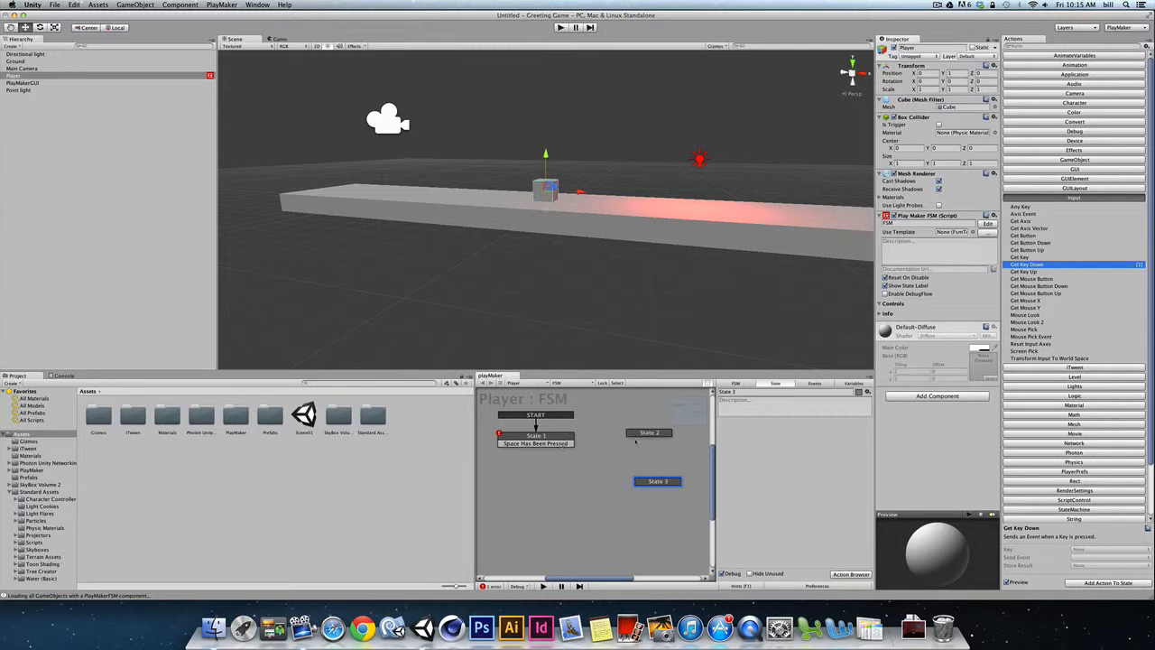
Connect State 1's Space Has Been Pressed transition to State 2 and widen the PlayMaker graph area.
{"action": "left_click", "coordinate": [570, 444]}
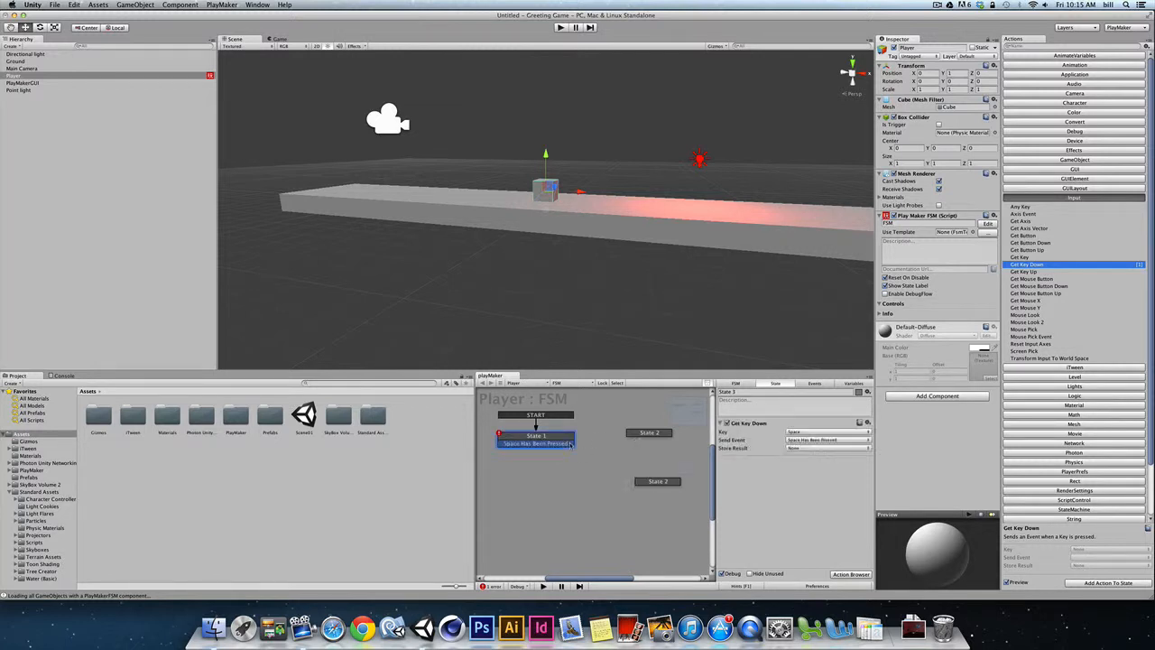
{"action": "left_click_drag", "start_coordinate": [570, 444], "coordinate": [634, 433]}
{"action": "left_click_drag", "start_coordinate": [476, 491], "coordinate": [381, 492]}
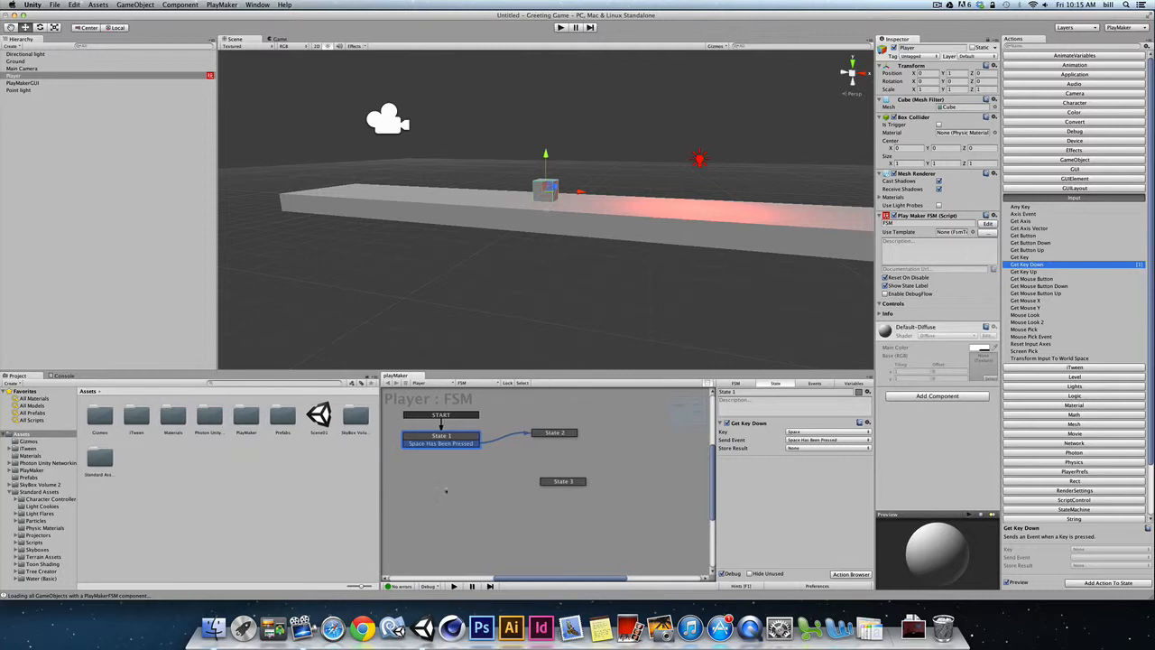
Run the game, trigger the space key event to test the state change, and stop playback.
{"action": "left_click", "coordinate": [559, 27]}
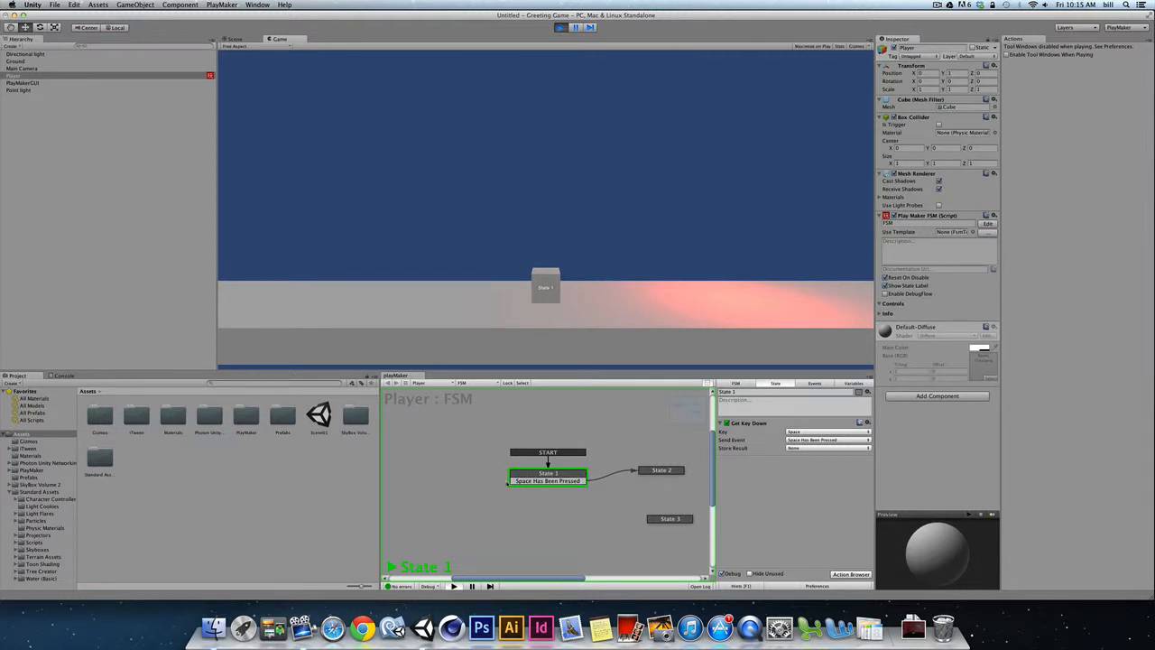
{"action": "key", "text": "space"}
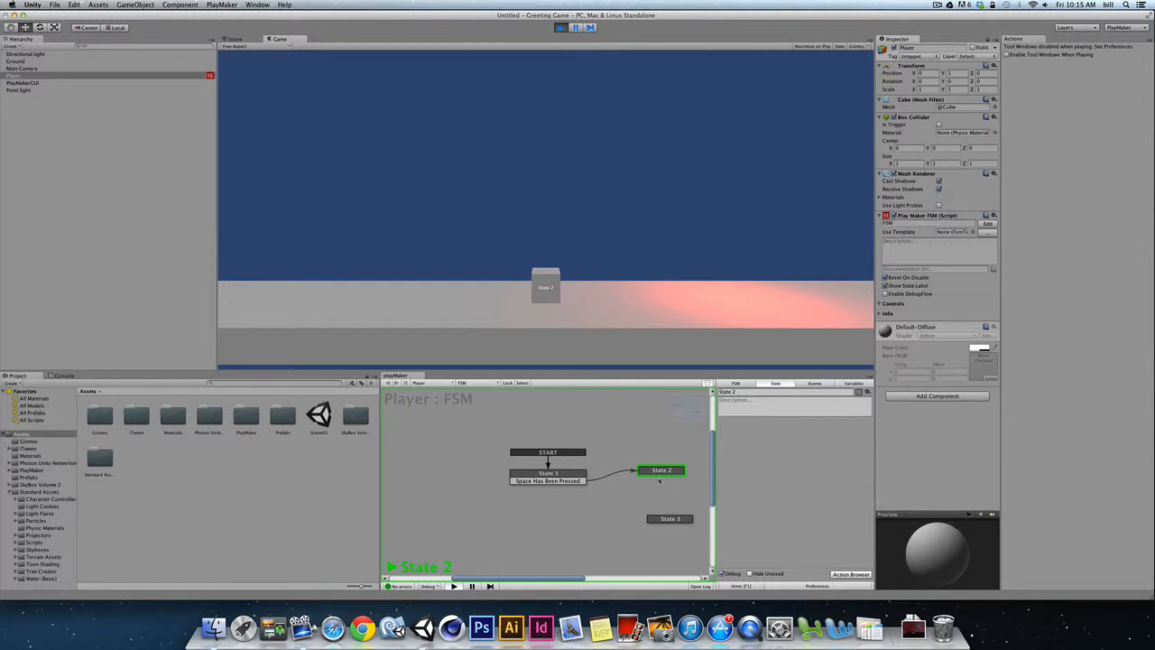
{"action": "left_click", "coordinate": [560, 27]}
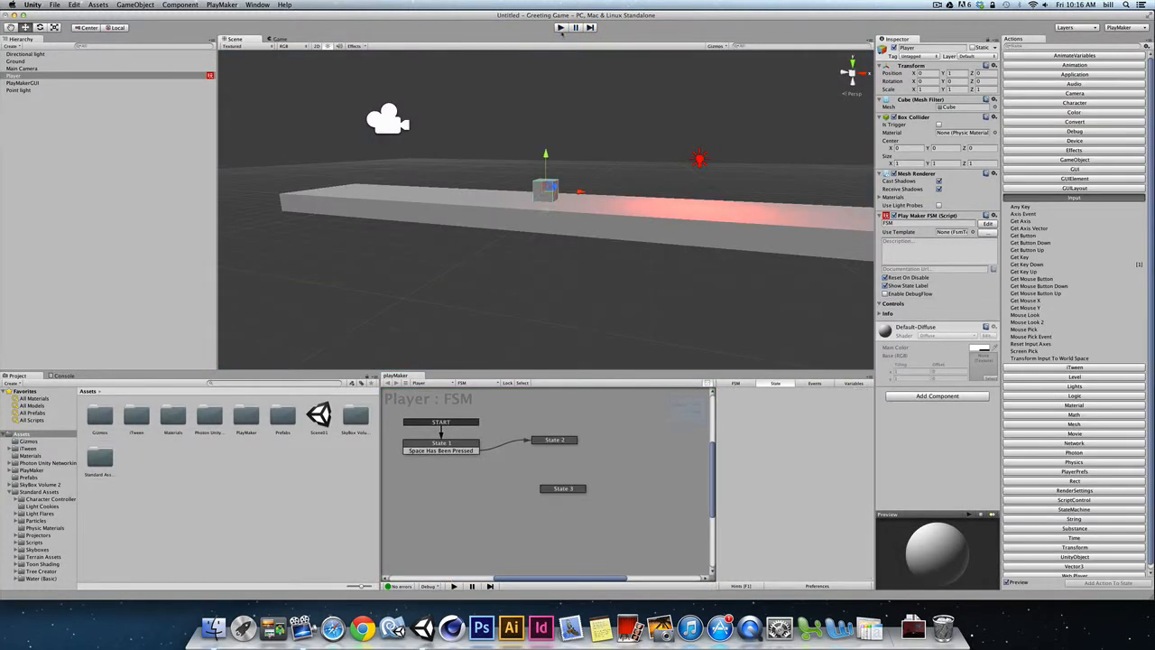
Delete the unconnected State 3 from the Player FSM.
{"action": "left_click", "coordinate": [569, 489]}
{"action": "right_click", "coordinate": [569, 489]}
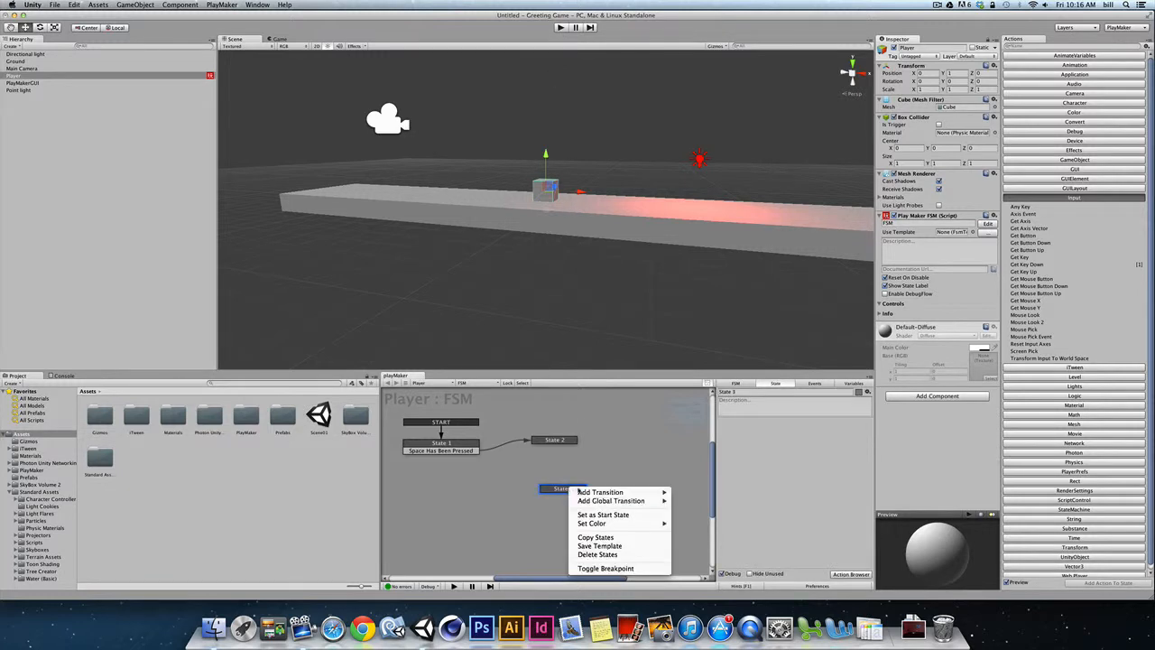
{"action": "left_click", "coordinate": [598, 554]}
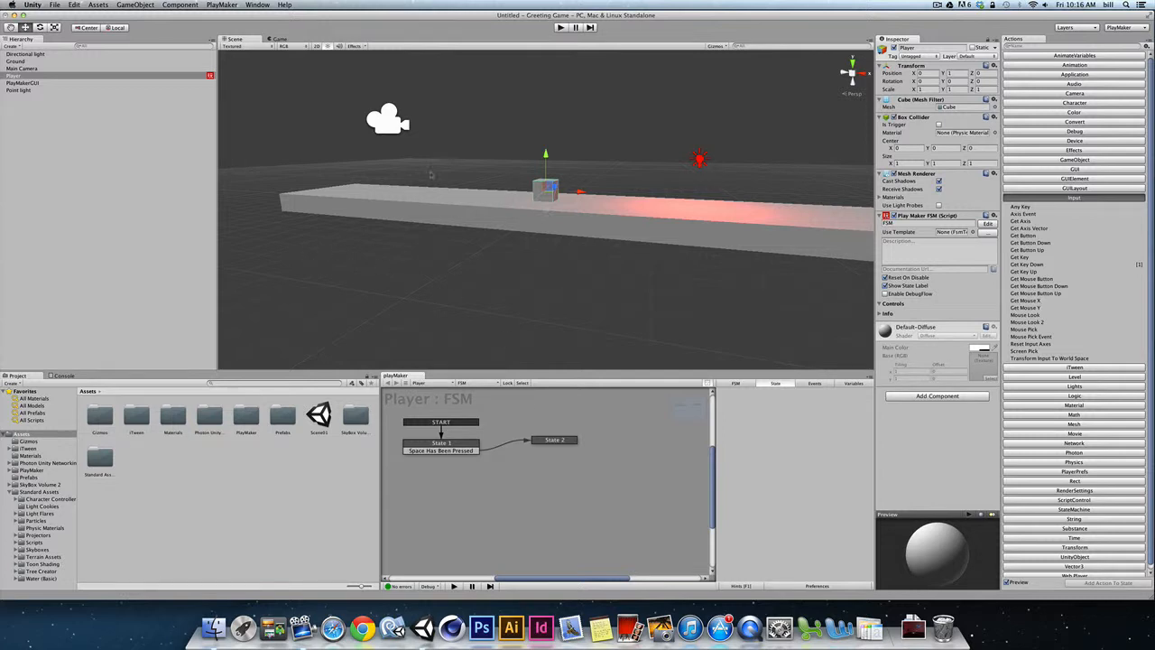
Add a Rigidbody physics component to the Player object.
{"action": "left_click", "coordinate": [10, 76]}
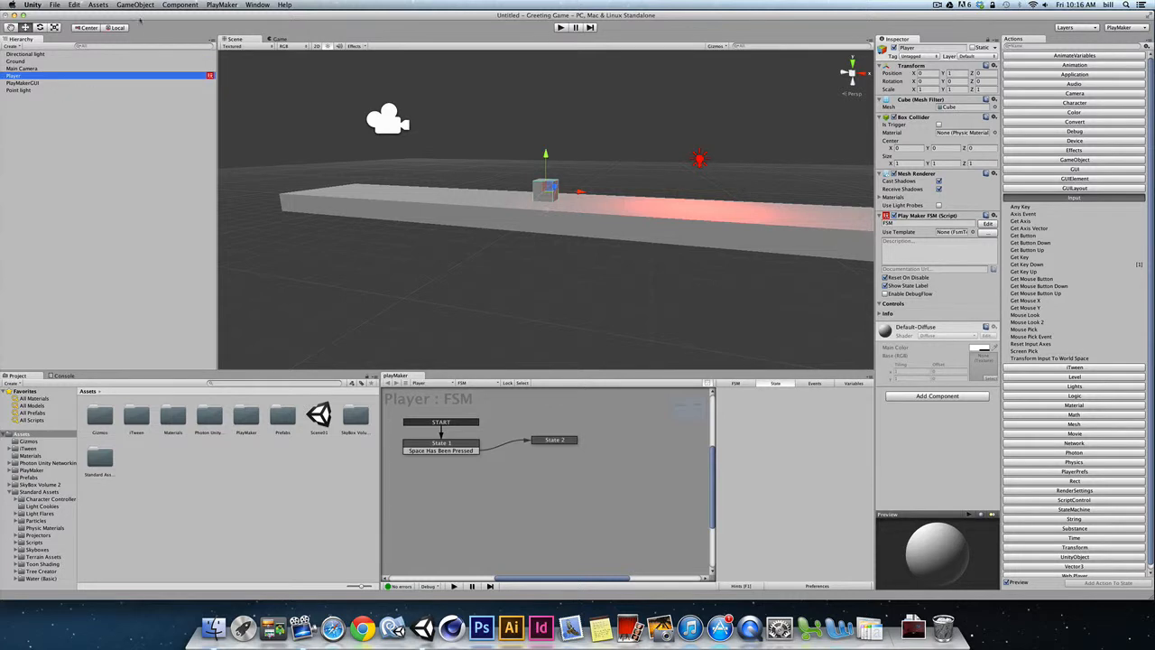
{"action": "left_click", "coordinate": [179, 5]}
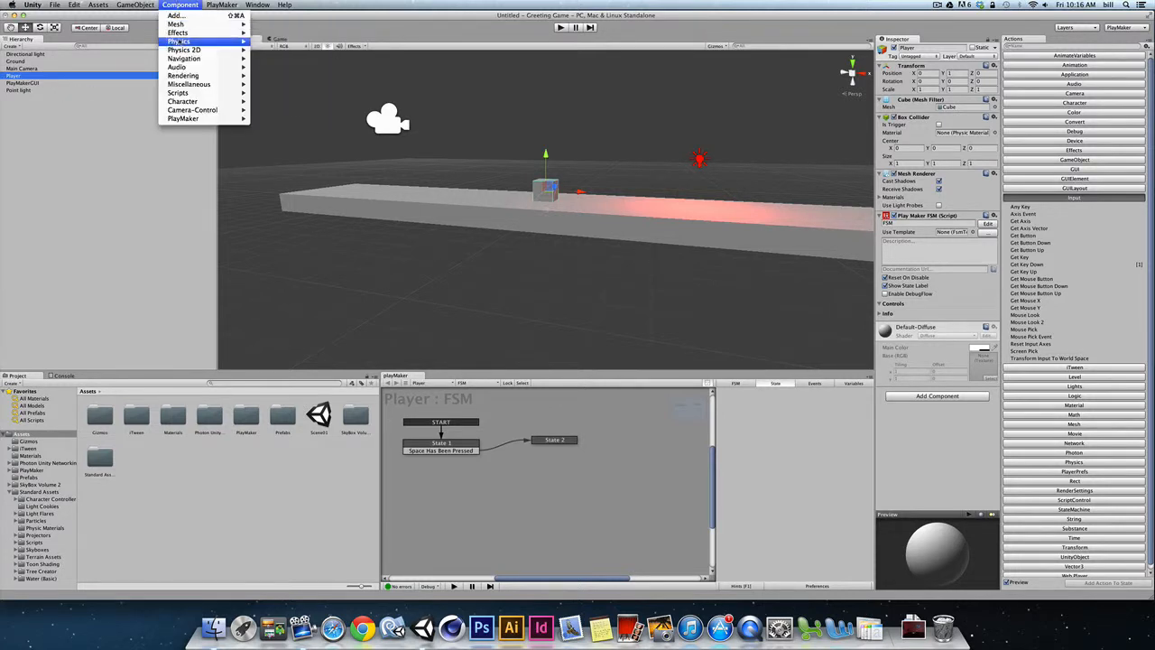
{"action": "mouse_move", "coordinate": [179, 41]}
{"action": "left_click", "coordinate": [275, 42]}
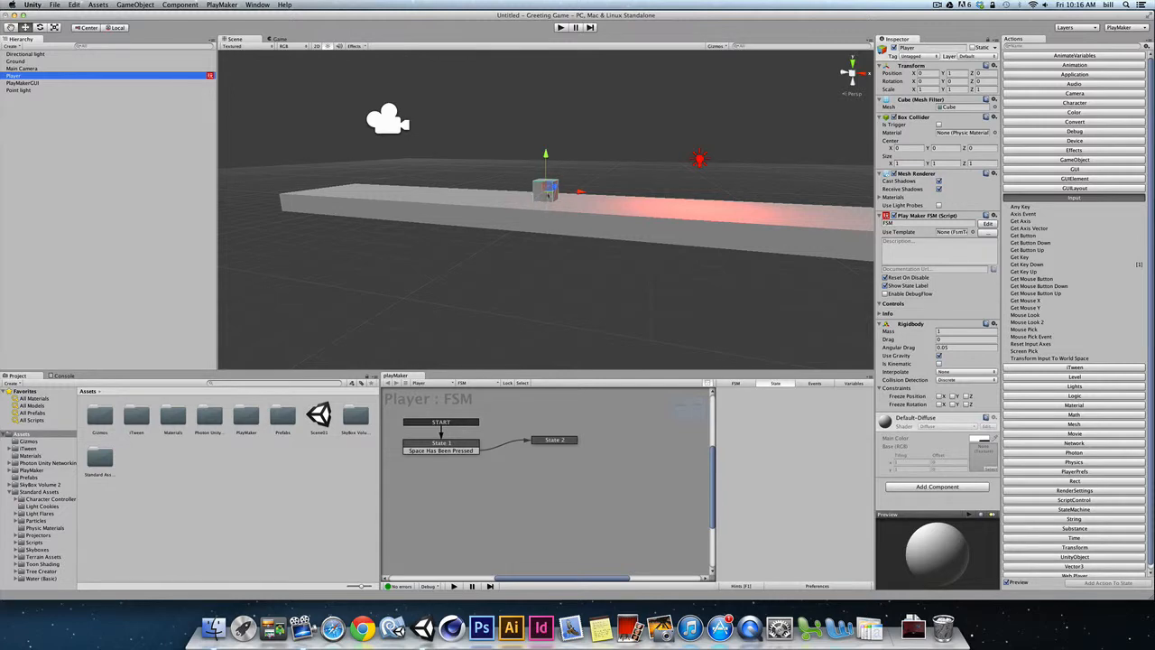
Raise the Player cube above the ground to a Y position of about 4.97, run the game to test gravity, and stop playback.
{"action": "left_click_drag", "start_coordinate": [544, 160], "coordinate": [567, 113]}
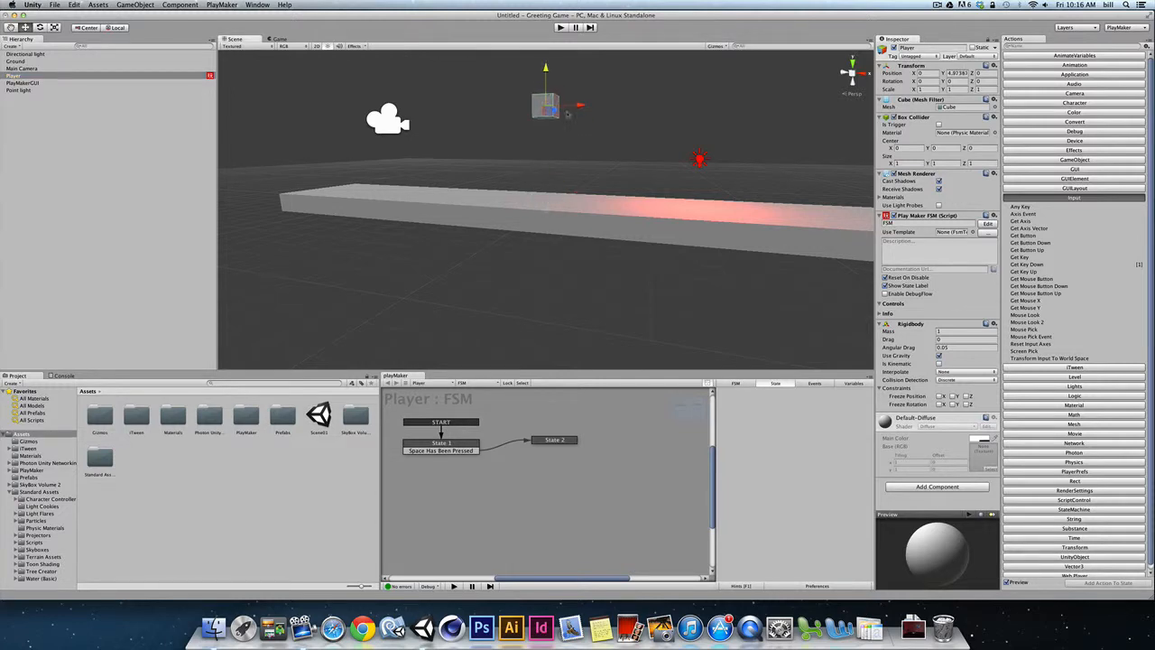
{"action": "left_click", "coordinate": [560, 27]}
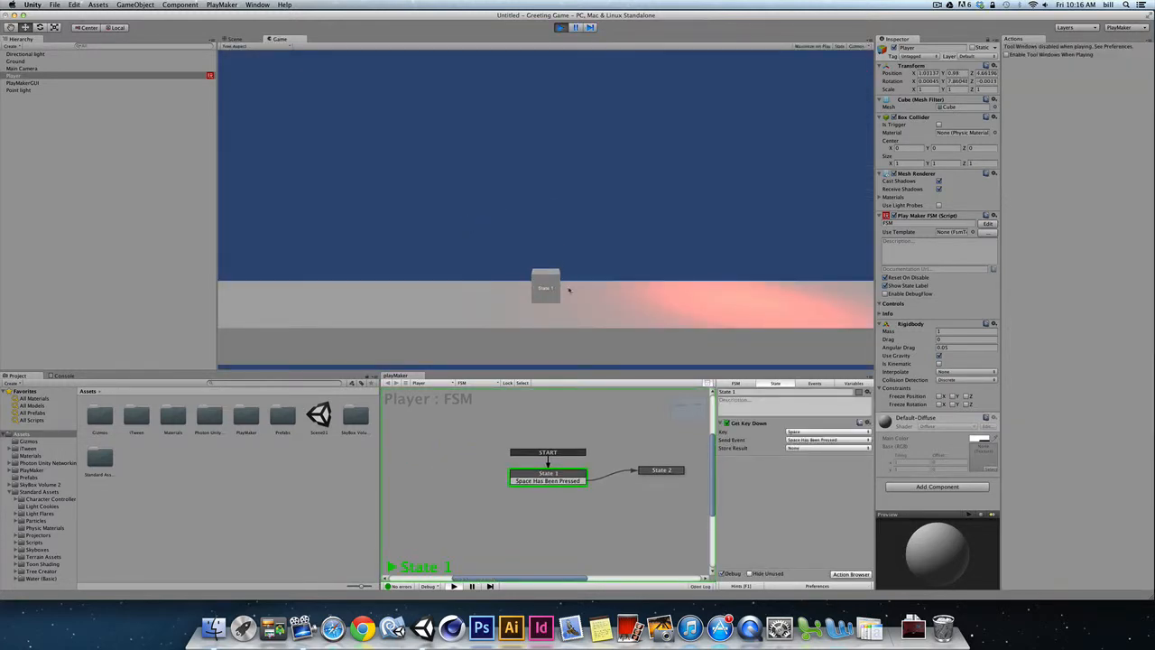
{"action": "key", "text": "super+p"}
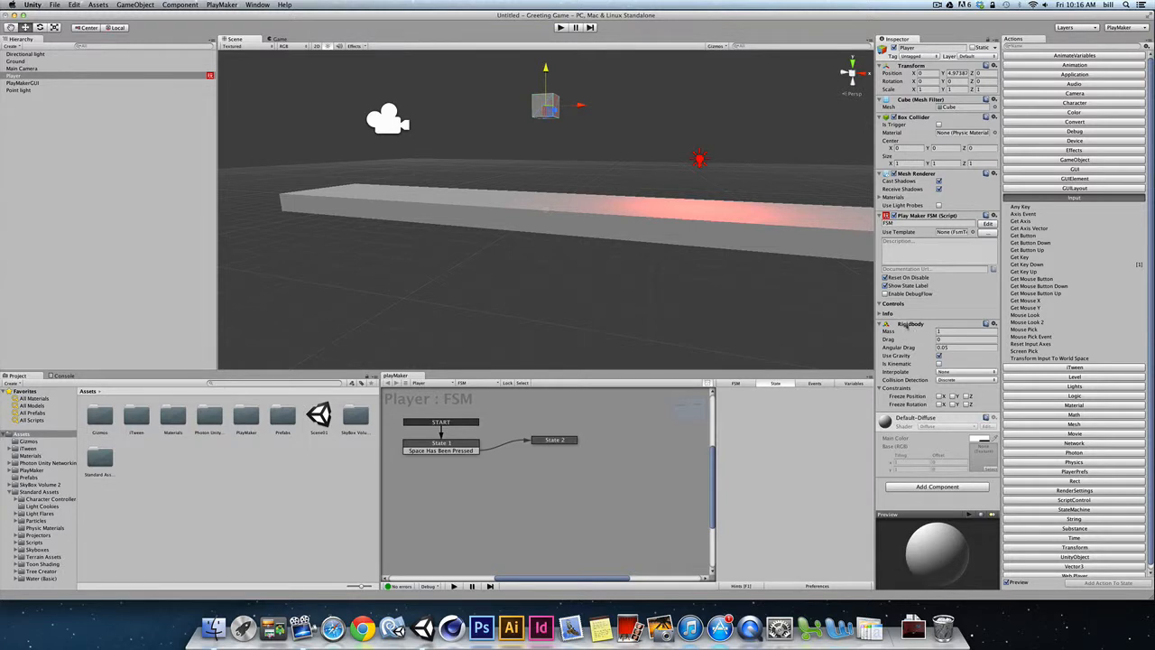
{"action": "mouse_move", "coordinate": [903, 335]}
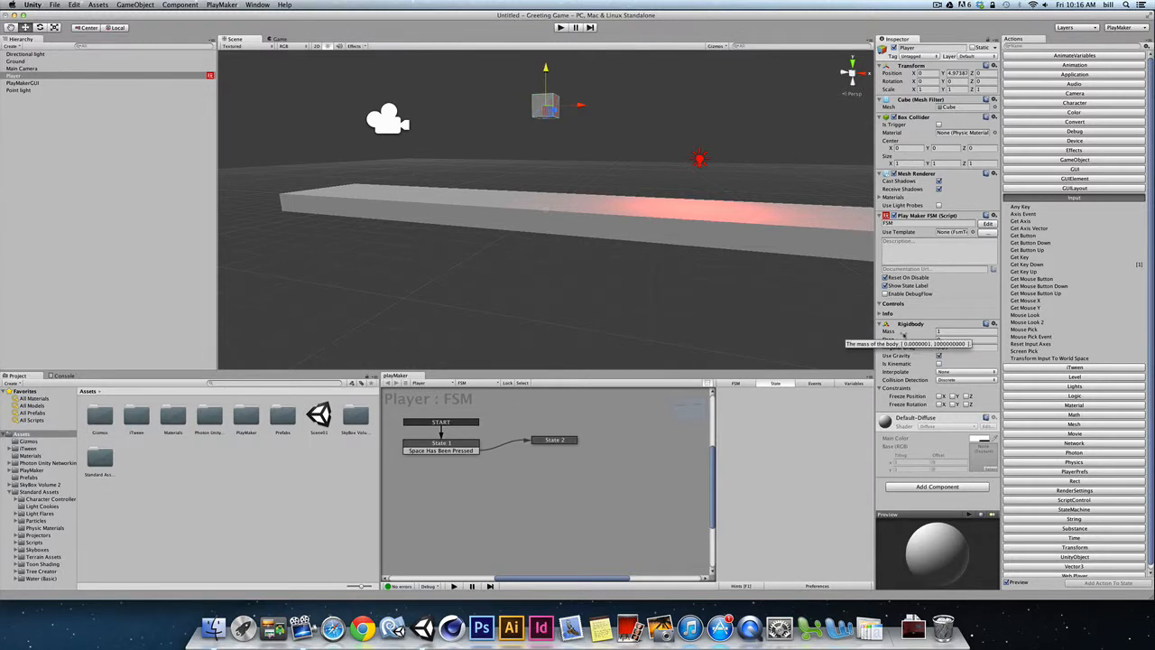
Add the Physics action Add Force to State 2 of the Player FSM.
{"action": "left_click", "coordinate": [439, 446]}
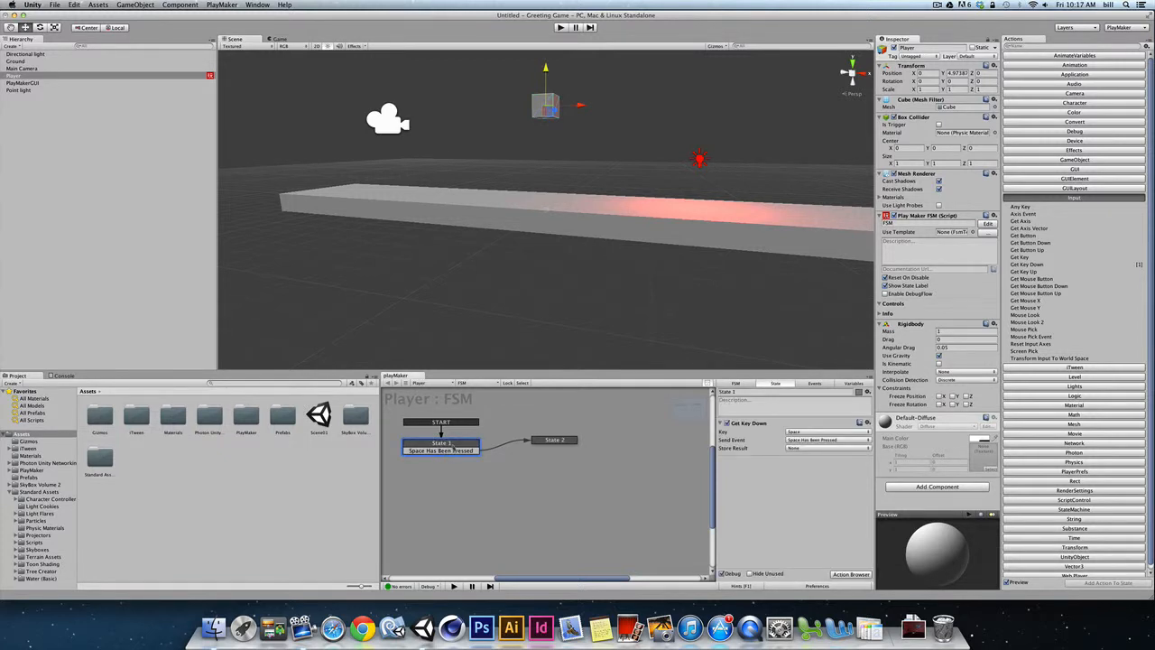
{"action": "left_click", "coordinate": [553, 440]}
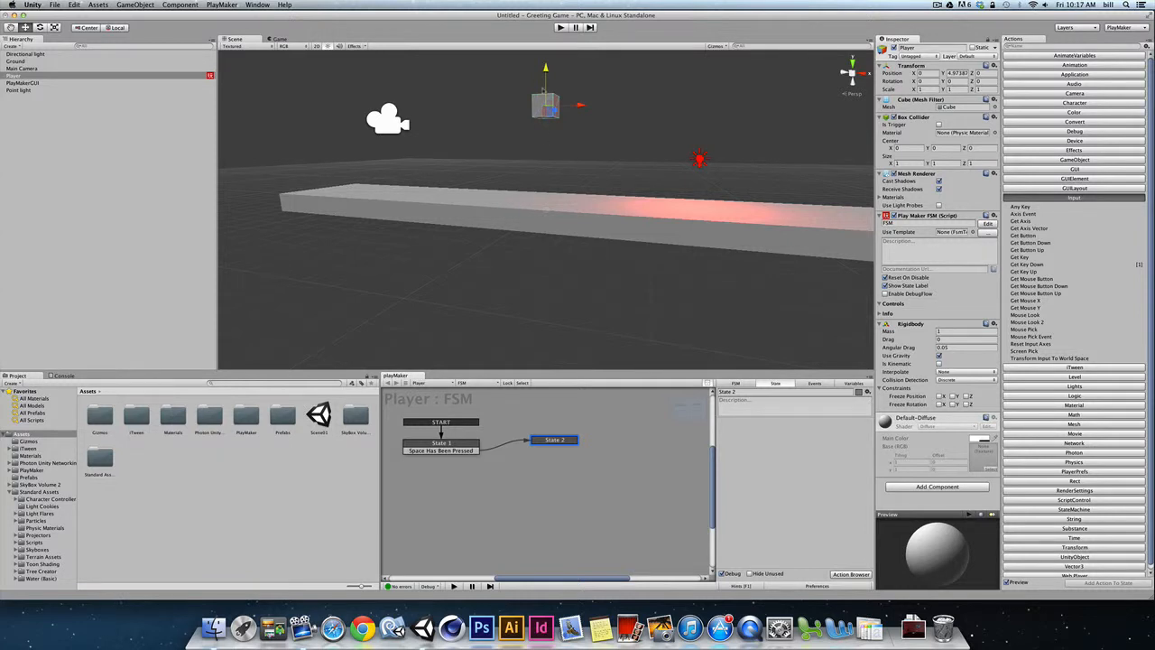
{"action": "left_click", "coordinate": [1091, 197]}
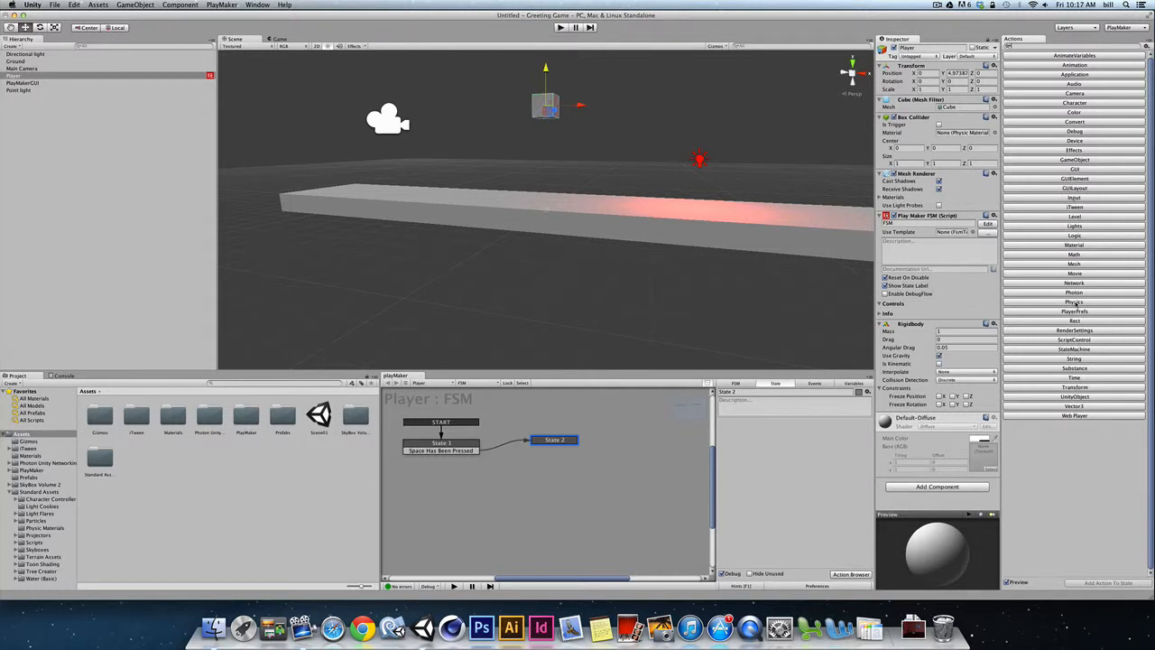
{"action": "left_click", "coordinate": [1074, 302]}
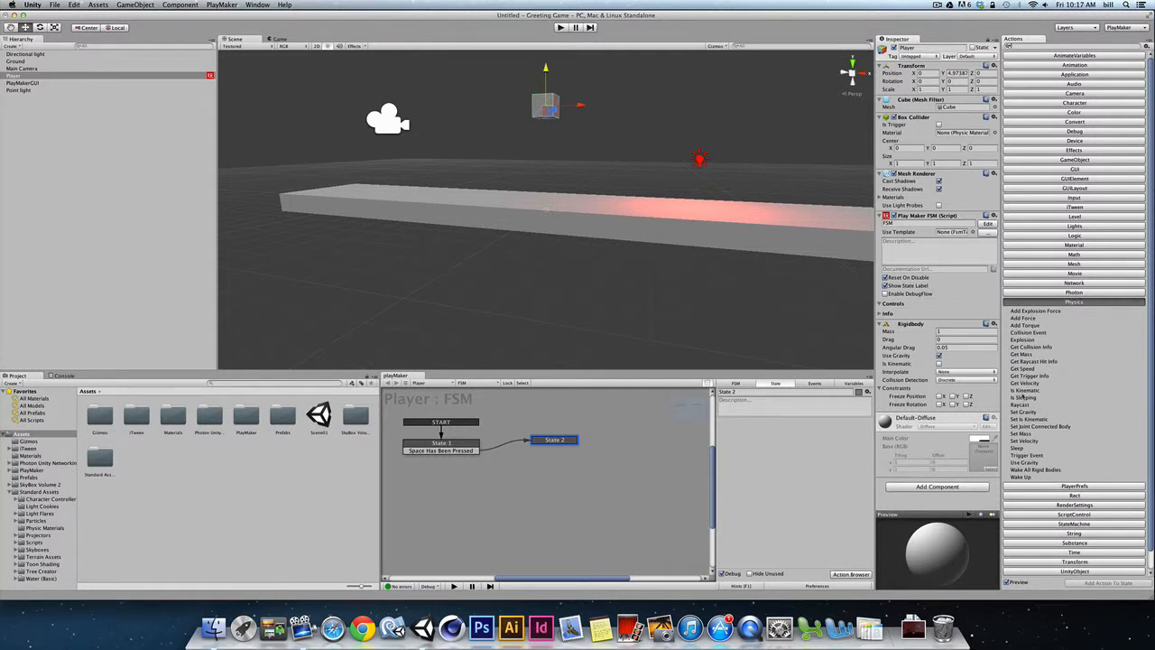
{"action": "left_click", "coordinate": [1024, 318]}
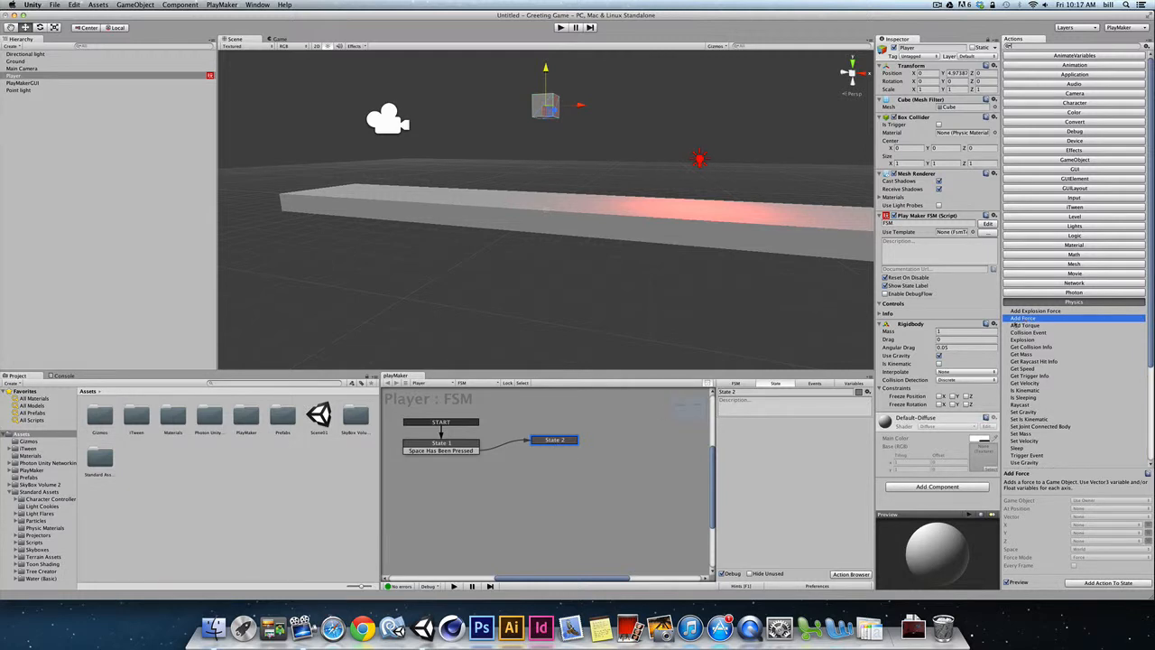
{"action": "double_click", "coordinate": [1019, 318]}
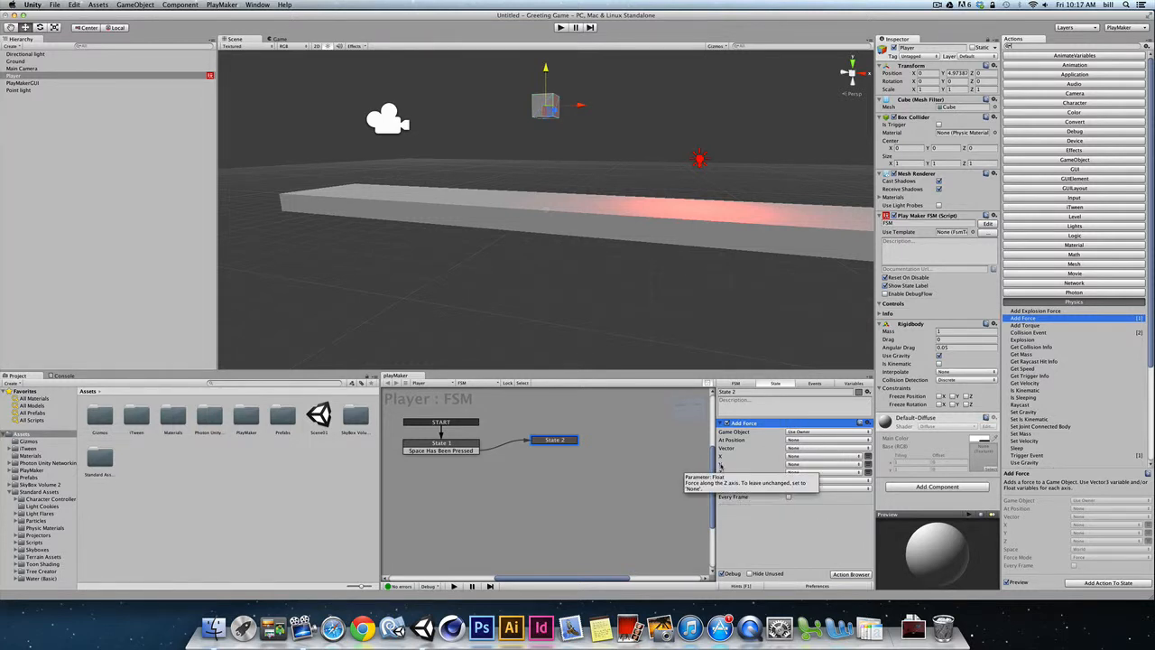
Switch the Y force of State 2's Add Force action to a direct value and set it to 20.
{"action": "left_click", "coordinate": [808, 464]}
{"action": "left_click", "coordinate": [808, 464]}
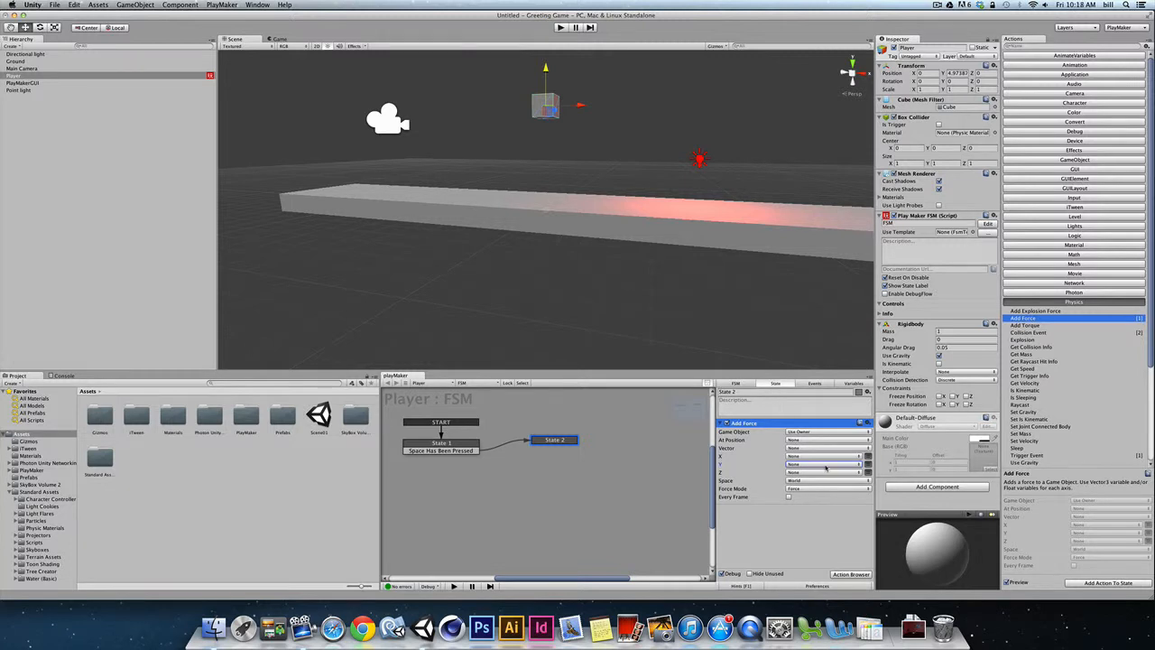
{"action": "left_click", "coordinate": [866, 464]}
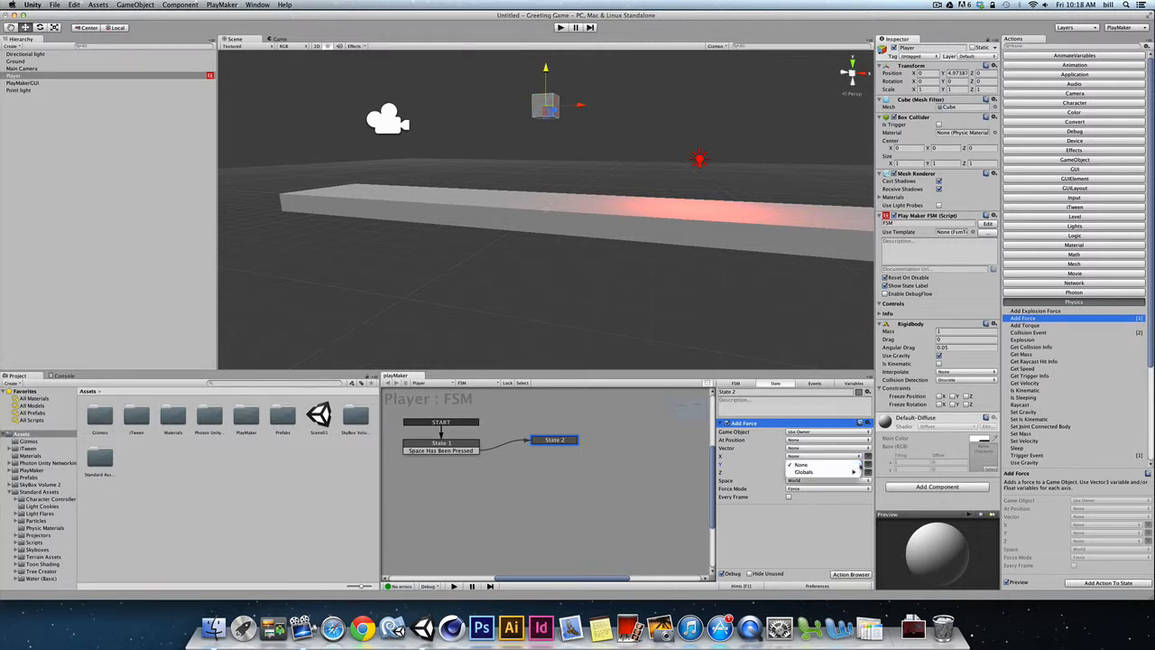
{"action": "left_click", "coordinate": [824, 464]}
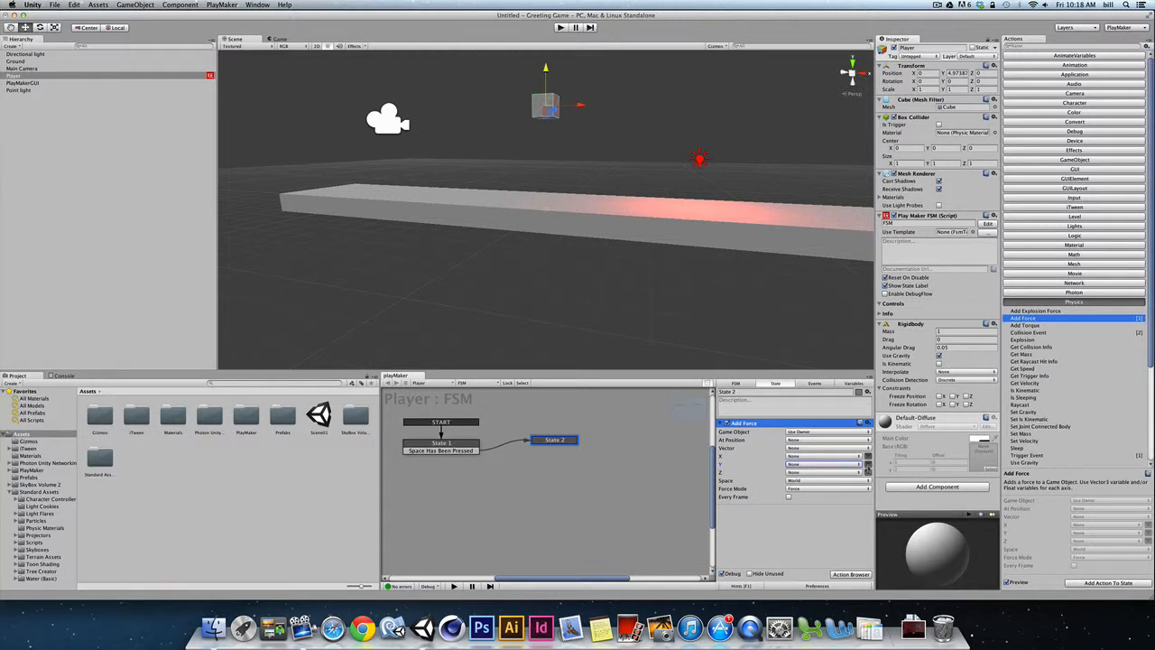
{"action": "left_click", "coordinate": [867, 464]}
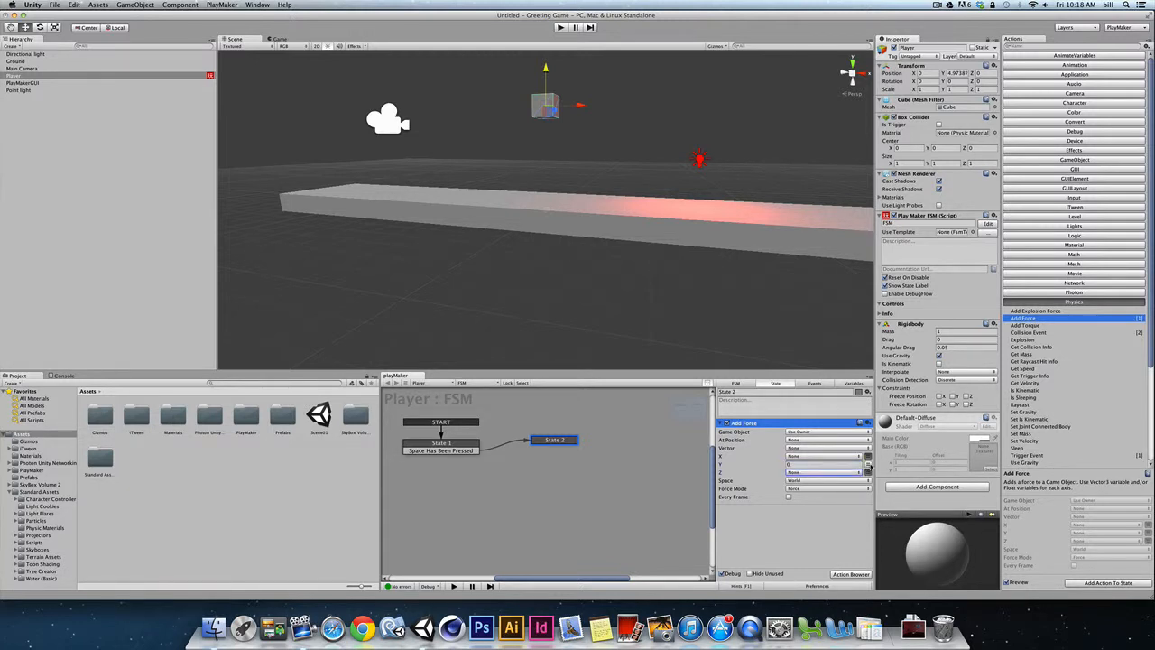
{"action": "left_click", "coordinate": [809, 465]}
Run the game, trigger the space key event to test the upward force on the cube, and stop playback.
{"action": "left_click", "coordinate": [559, 27]}
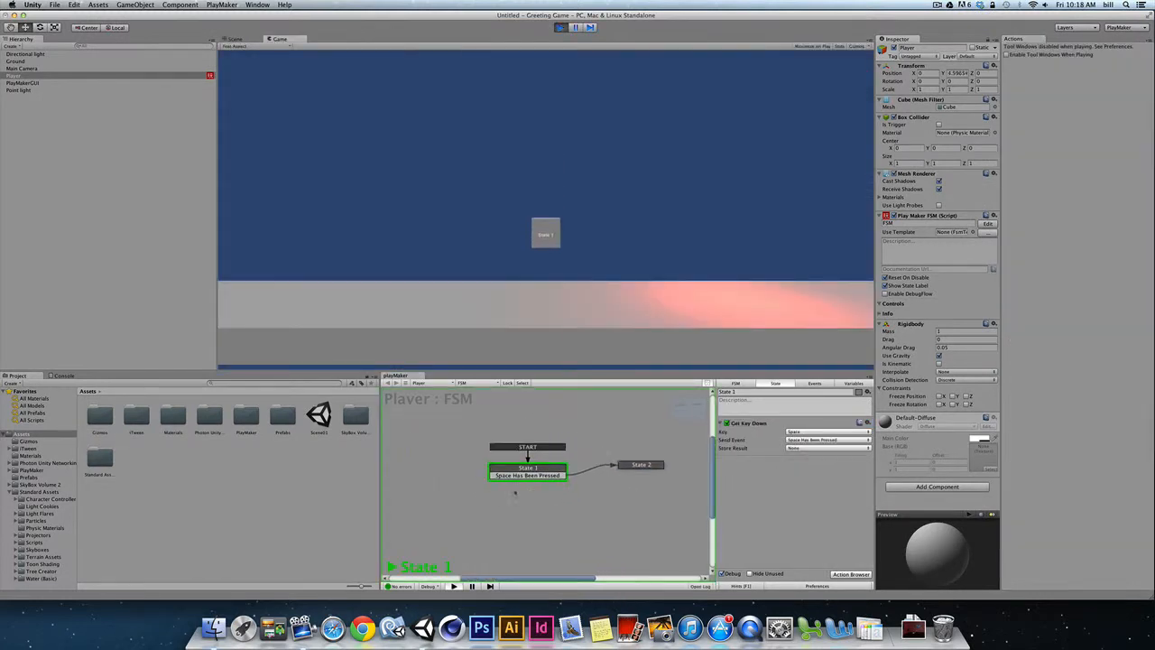
{"action": "key", "text": "space"}
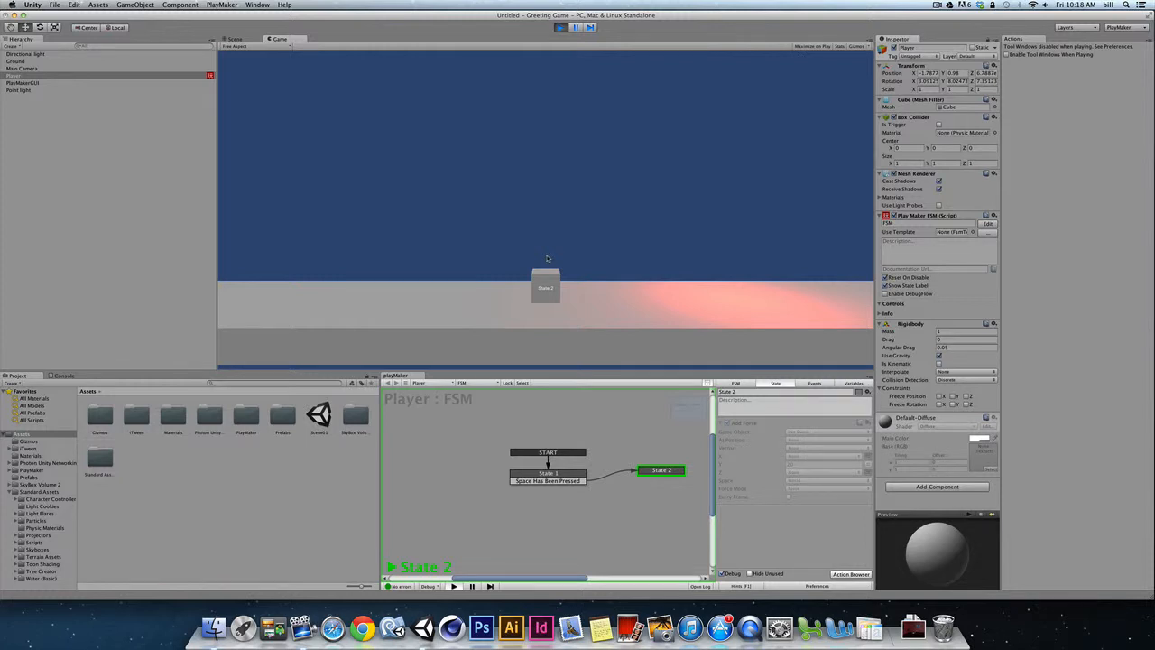
{"action": "key", "text": "super+p"}
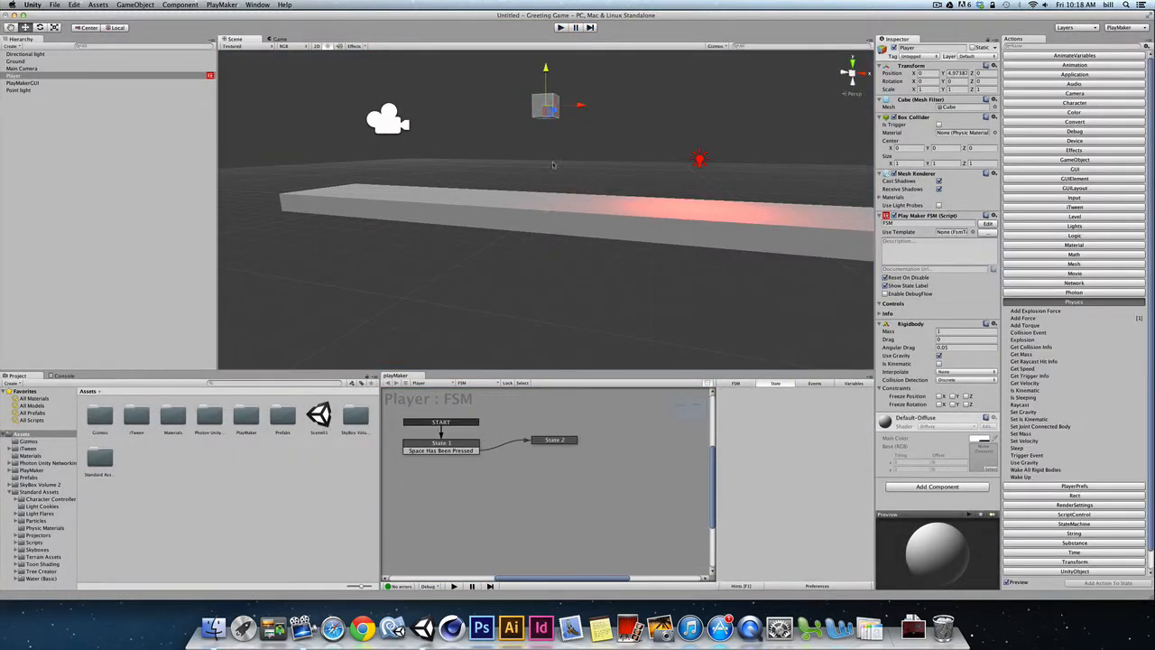
Try Self as the Space of State 2's Add Force action and return it to World.
{"action": "left_click", "coordinate": [564, 439]}
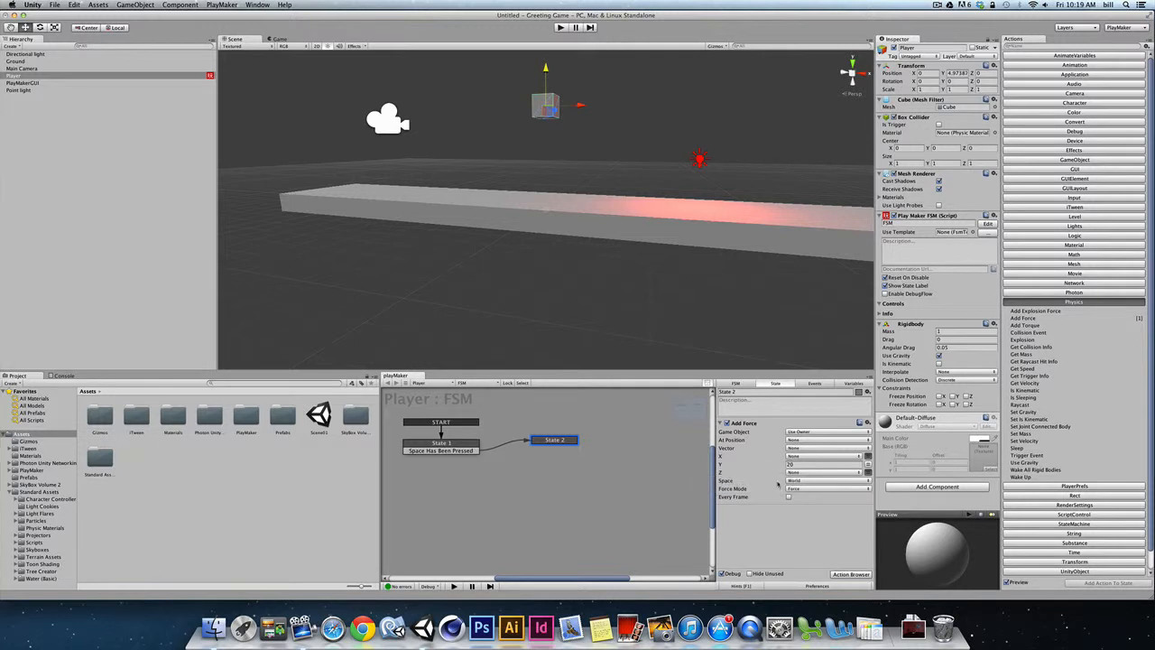
{"action": "left_click", "coordinate": [800, 480]}
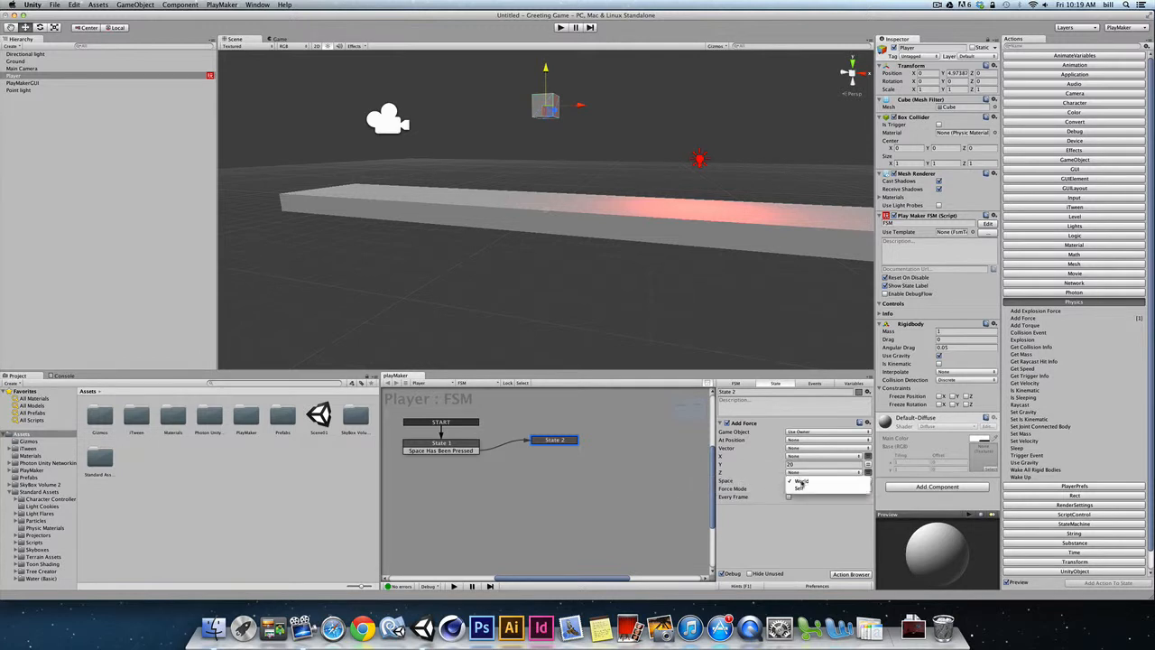
{"action": "left_click", "coordinate": [791, 481]}
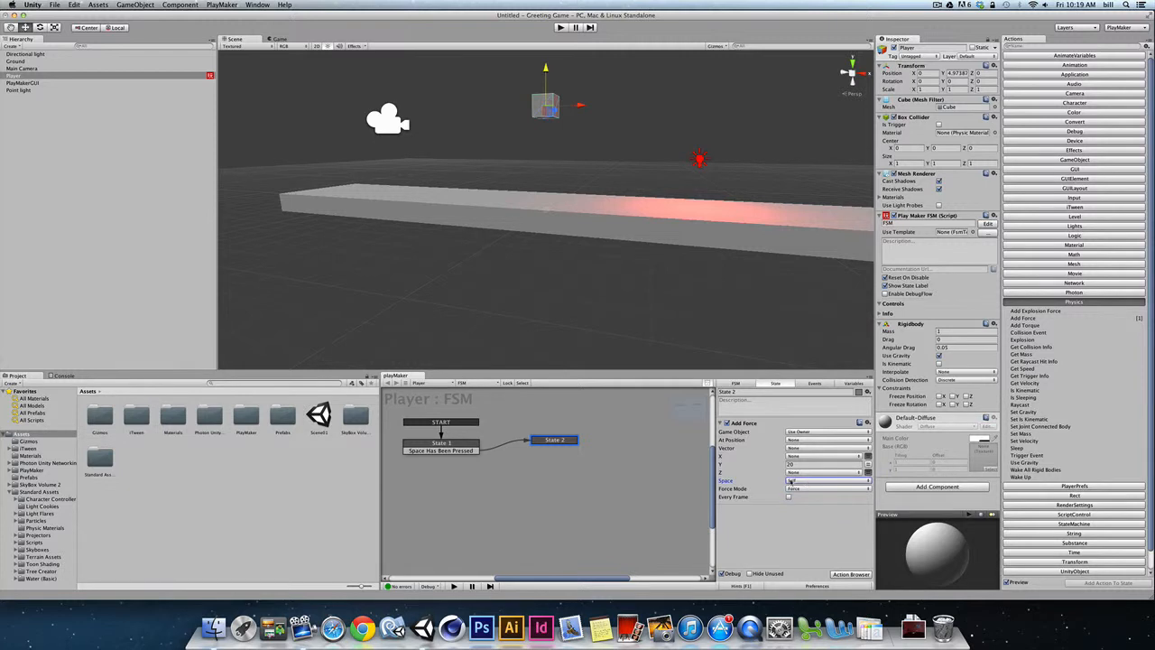
{"action": "left_click", "coordinate": [791, 481]}
{"action": "left_click", "coordinate": [799, 477]}
Tilt the Player about 40° around Z to compare Self and World force space, keeping World and resetting the Z rotation to 0.
{"action": "left_click_drag", "start_coordinate": [970, 80], "coordinate": [1144, 83]}
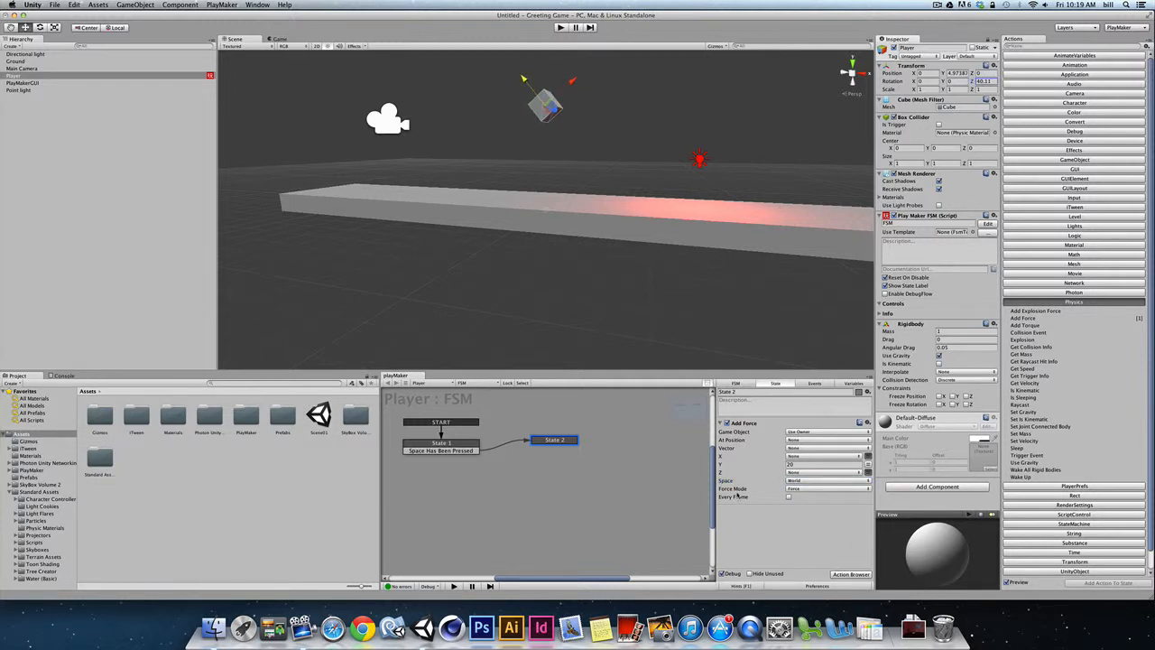
{"action": "left_click", "coordinate": [808, 483]}
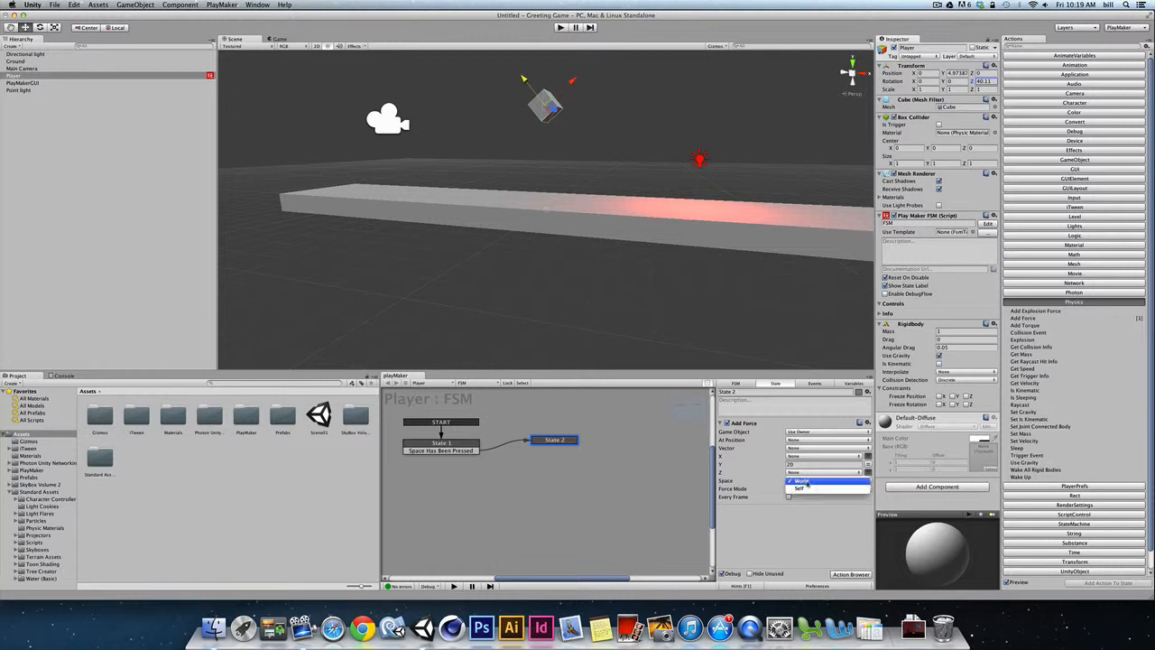
{"action": "left_click", "coordinate": [805, 492]}
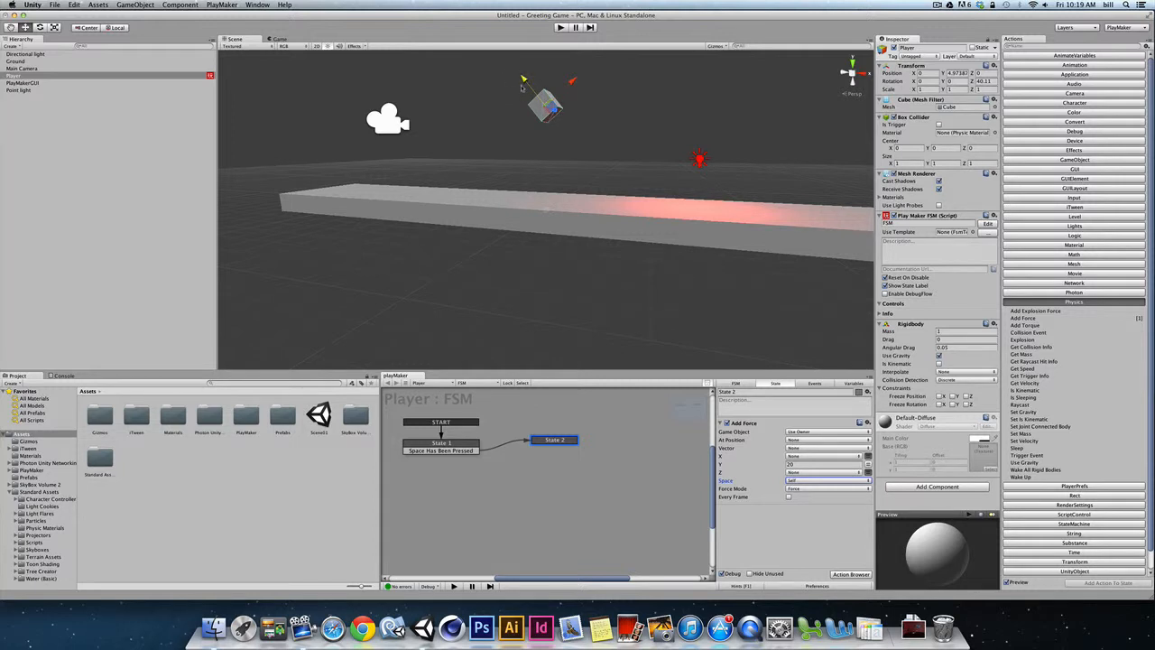
{"action": "left_click", "coordinate": [812, 481]}
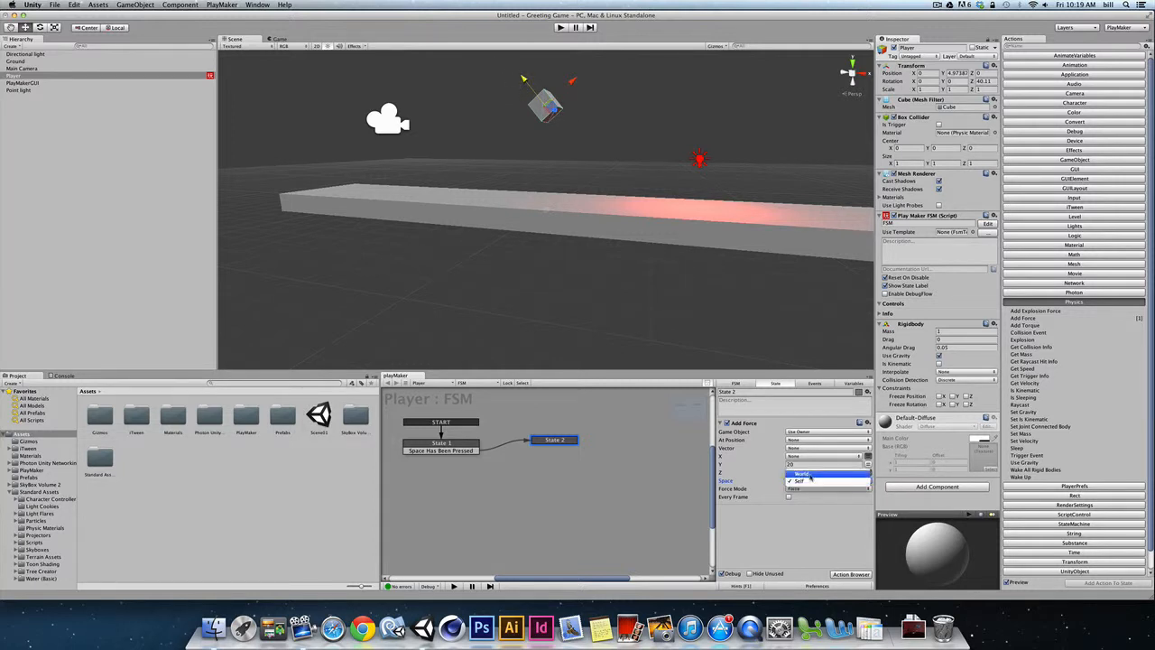
{"action": "left_click", "coordinate": [812, 489]}
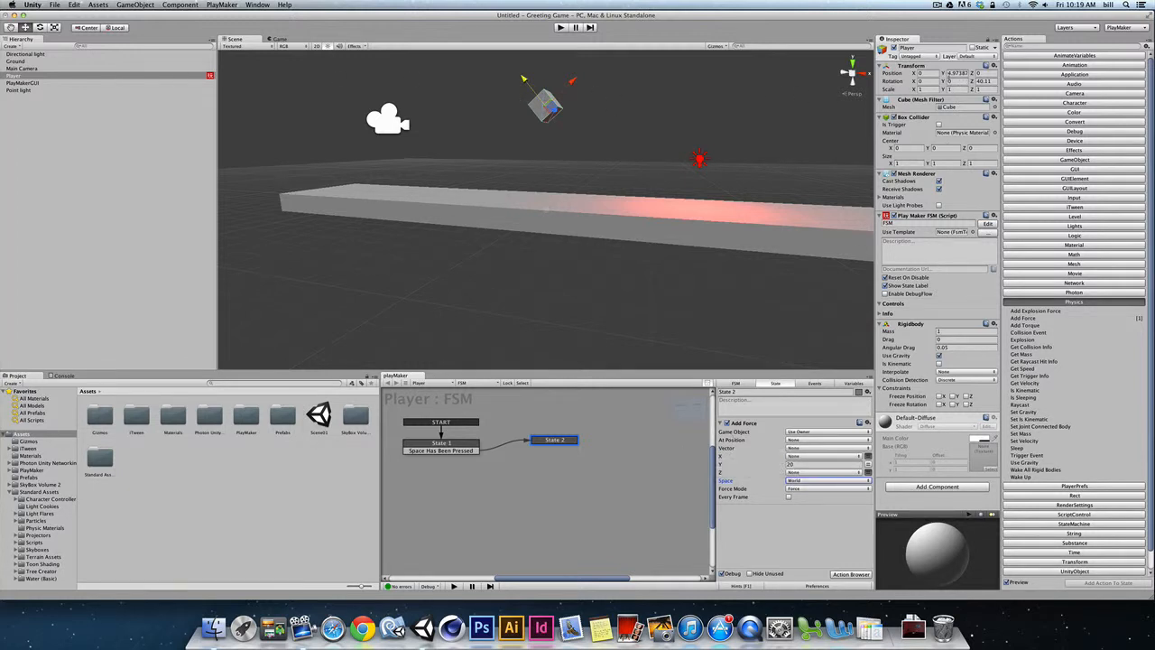
{"action": "left_click_drag", "start_coordinate": [990, 81], "coordinate": [946, 82]}
{"action": "type", "text": "0"}
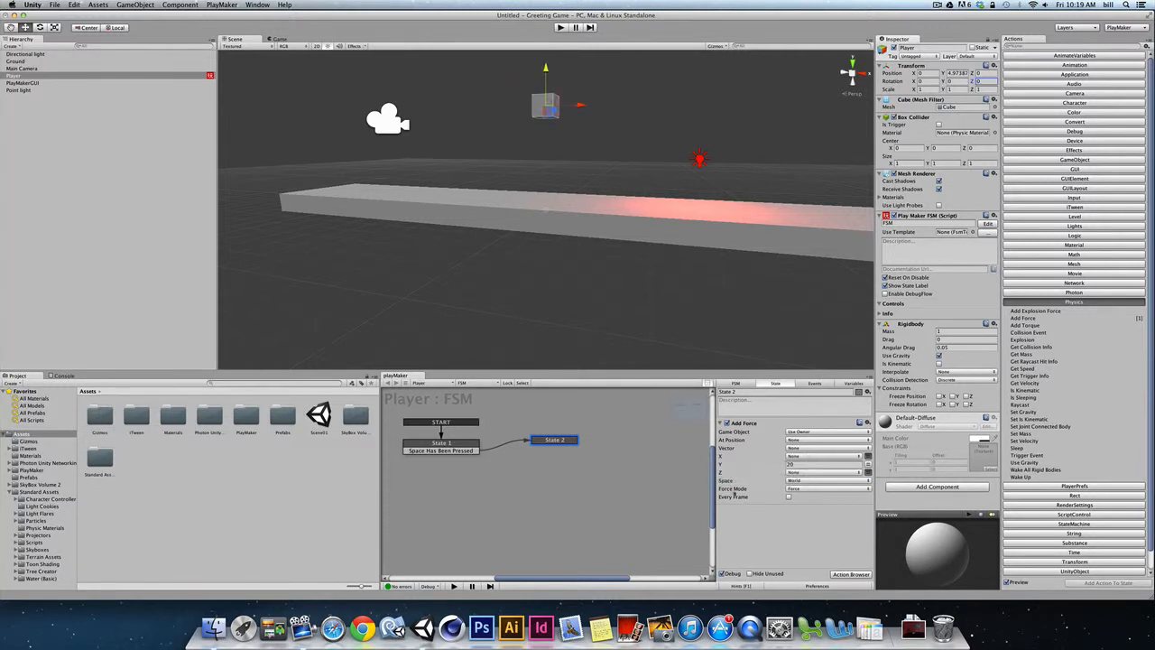
Review the Force Mode options, keep Force, and test the space key event again in a short game run.
{"action": "left_click", "coordinate": [808, 489]}
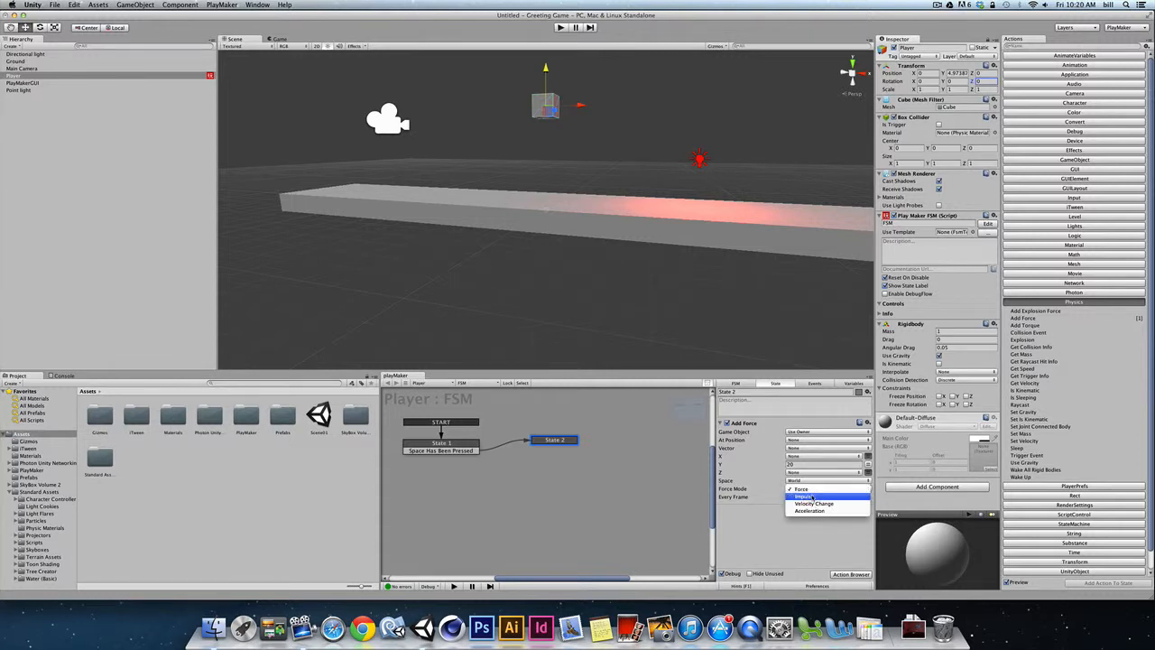
{"action": "left_click", "coordinate": [810, 489]}
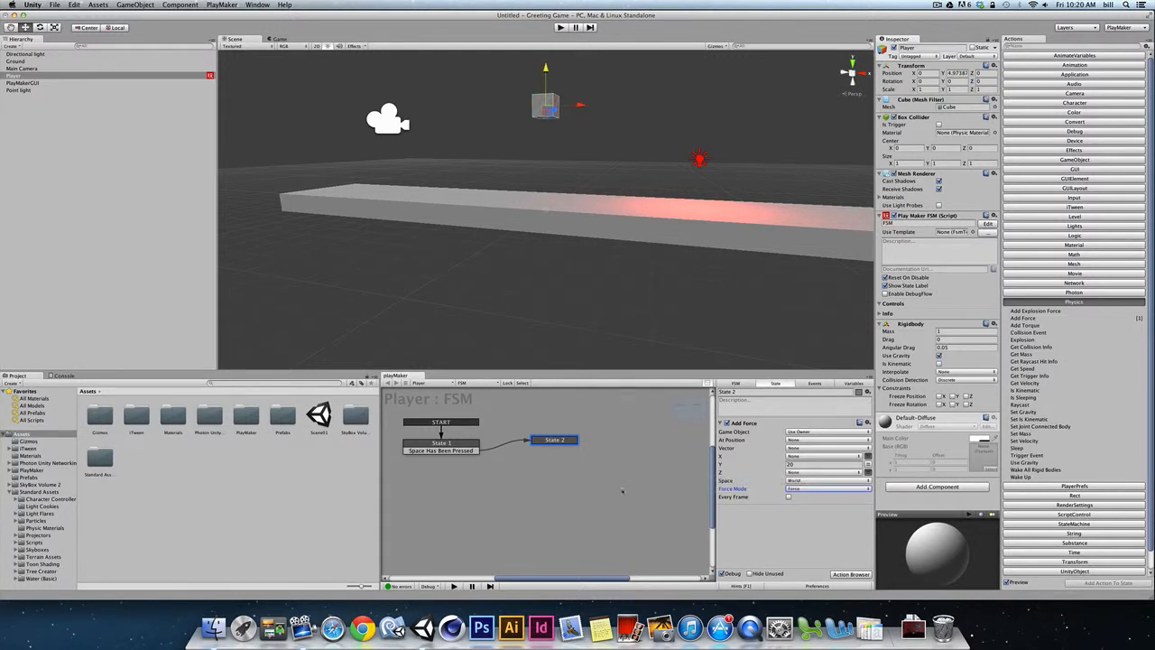
{"action": "left_click", "coordinate": [561, 27]}
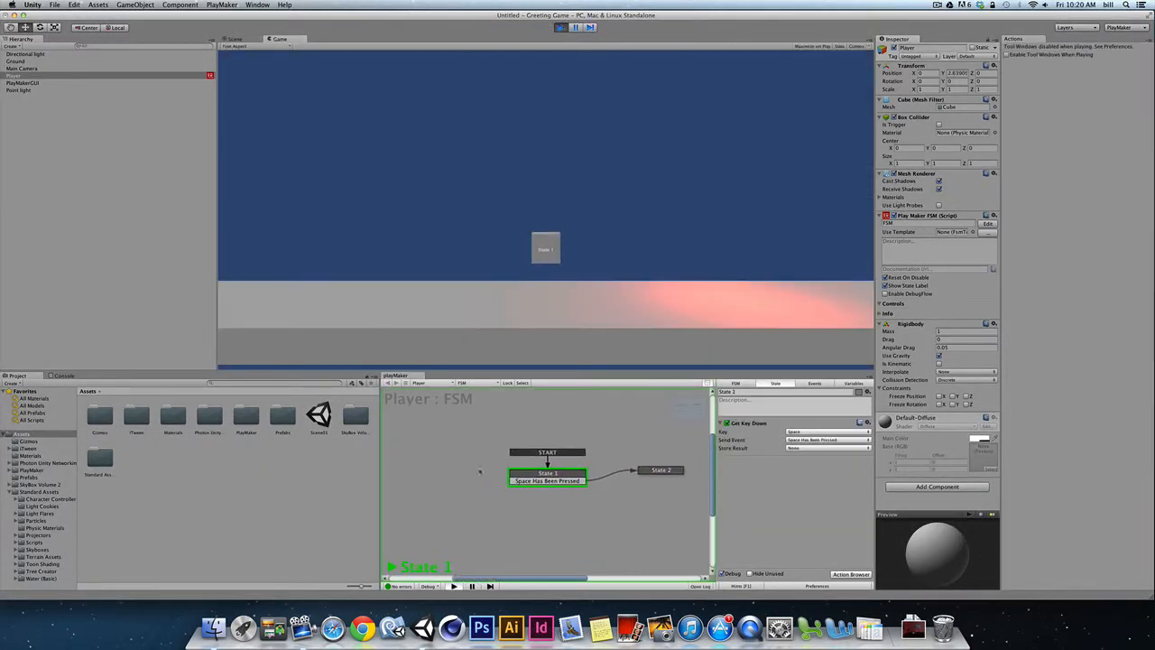
{"action": "key", "text": "space"}
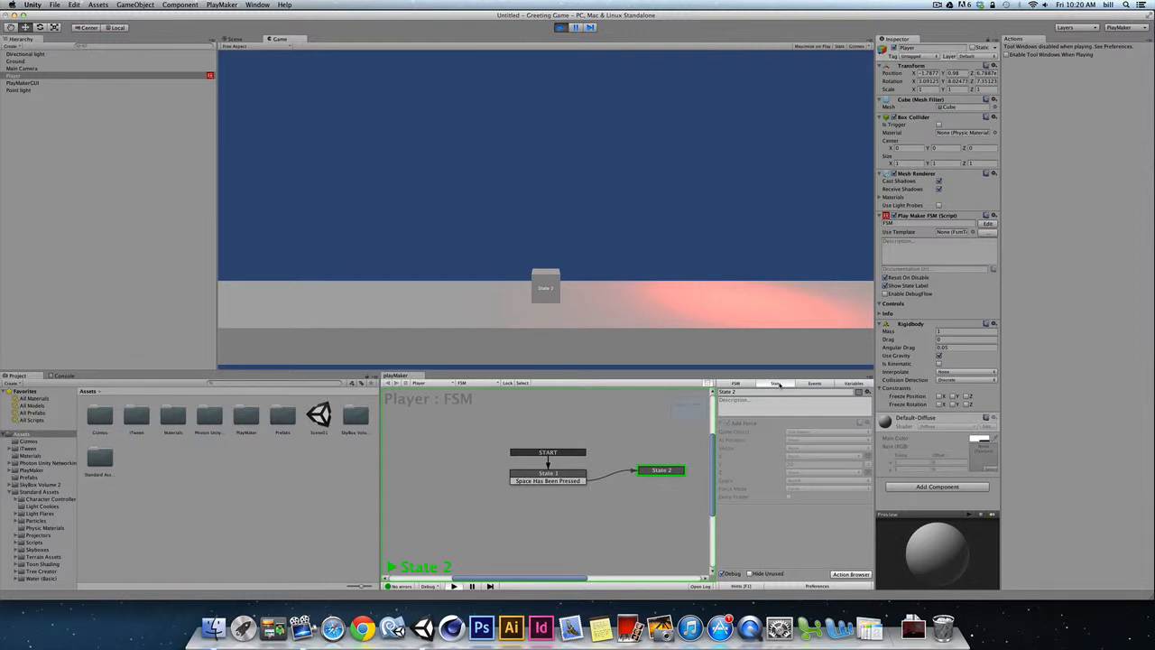
{"action": "key", "text": "super+p"}
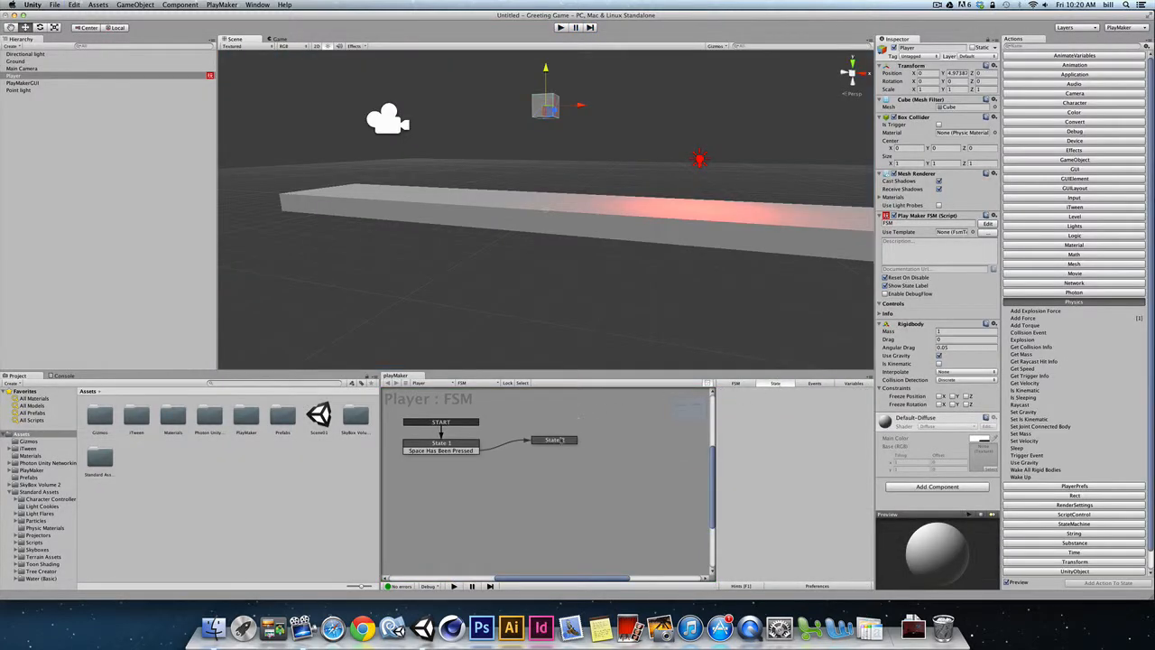
Enable Every Frame for State 2's Add Force action and test the continuous force with the space key in a game run.
{"action": "left_click", "coordinate": [559, 441]}
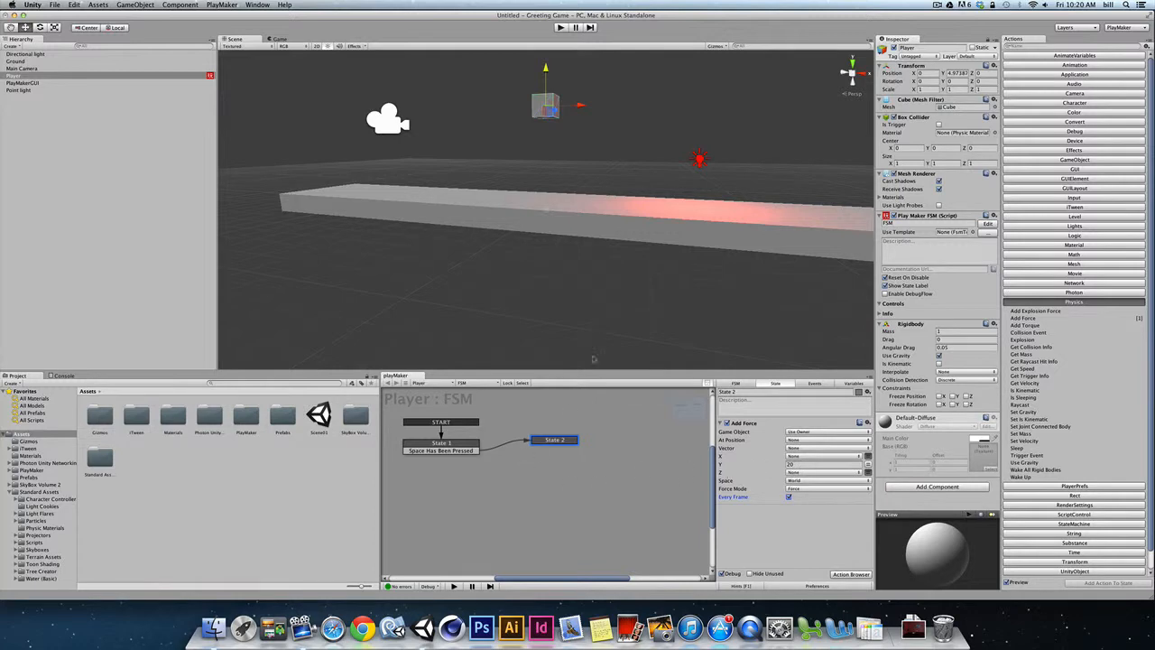
{"action": "left_click", "coordinate": [560, 27]}
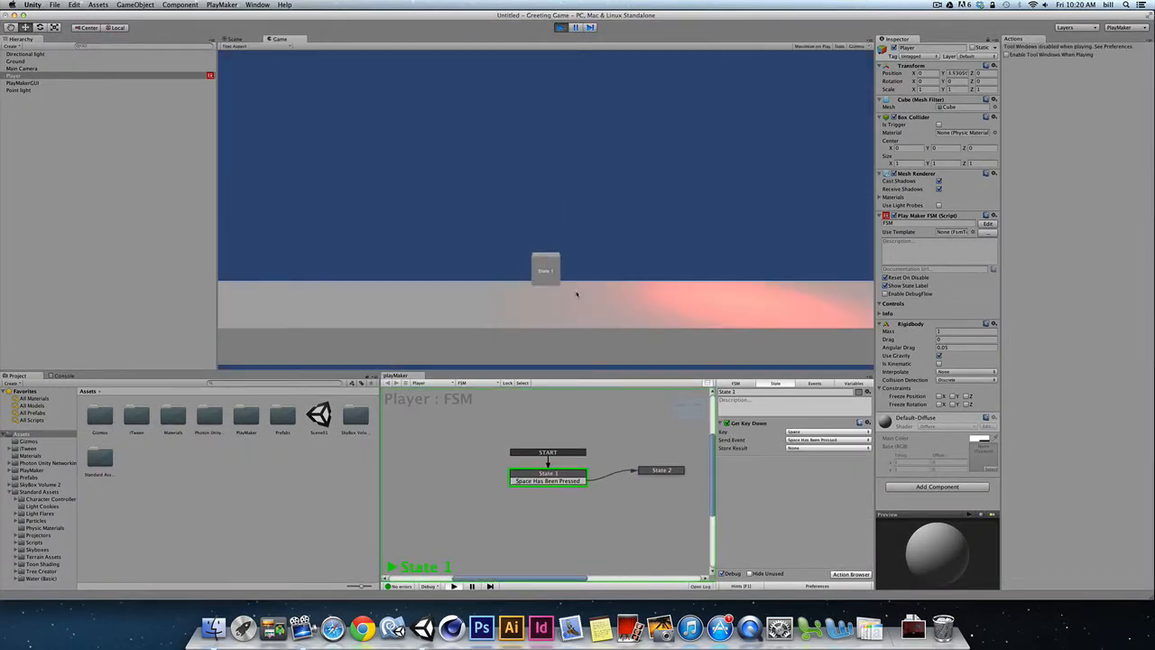
{"action": "key", "text": "space"}
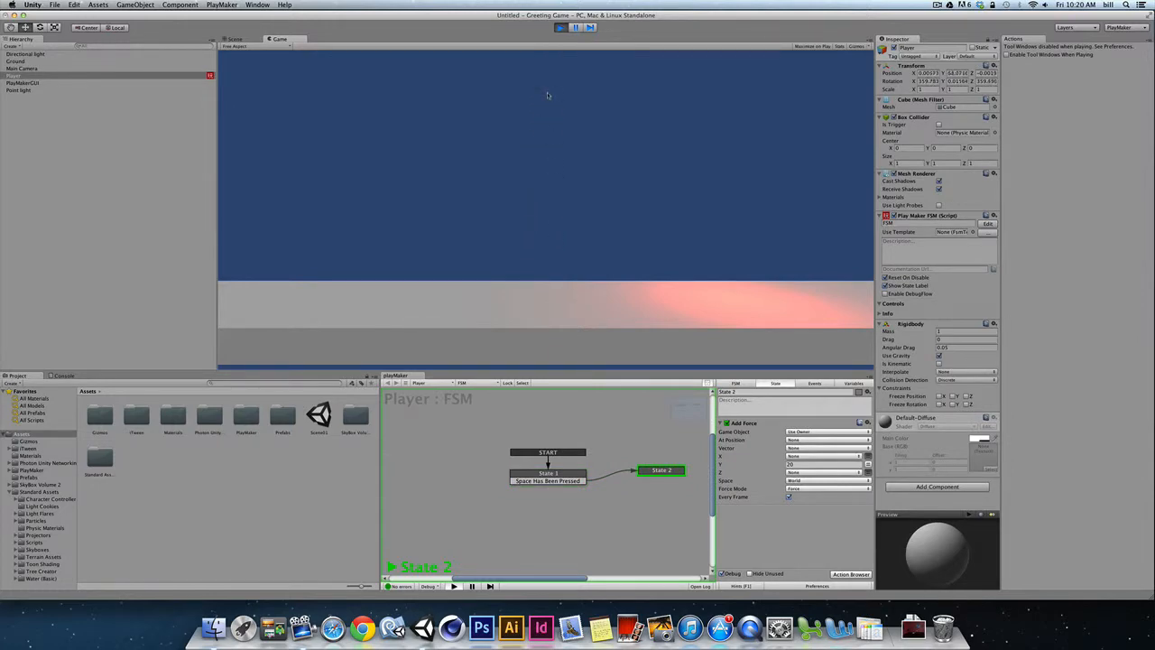
{"action": "key", "text": "super+p"}
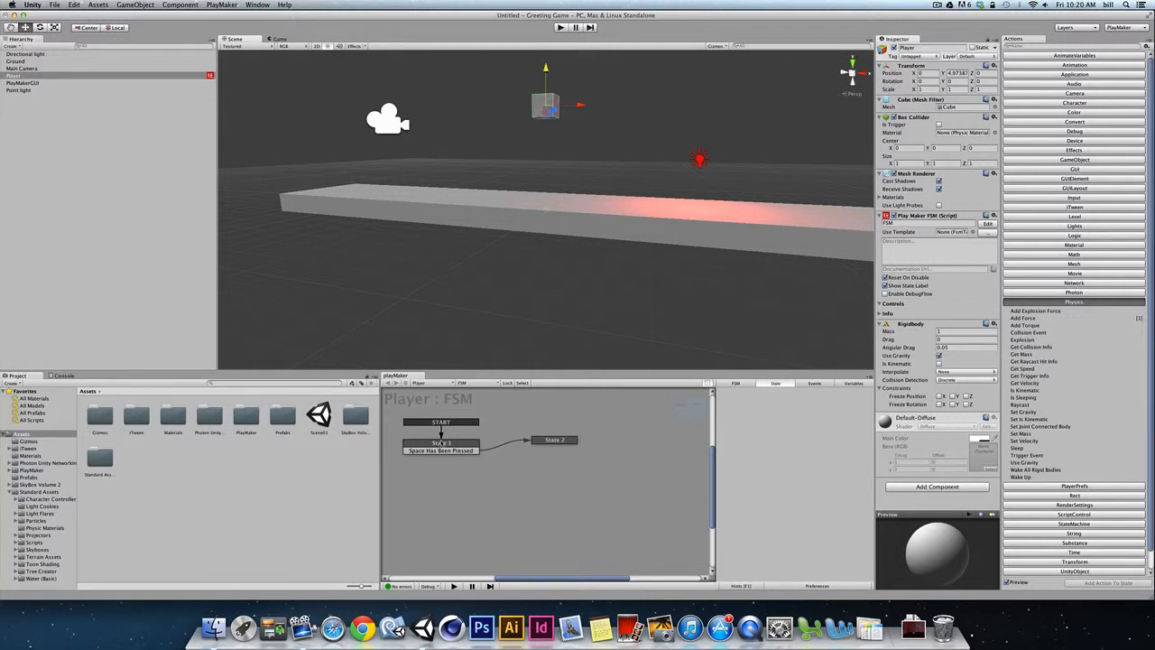
Review the actions of State 1 and State 2 and test the space key event in a short game run.
{"action": "left_click", "coordinate": [440, 443]}
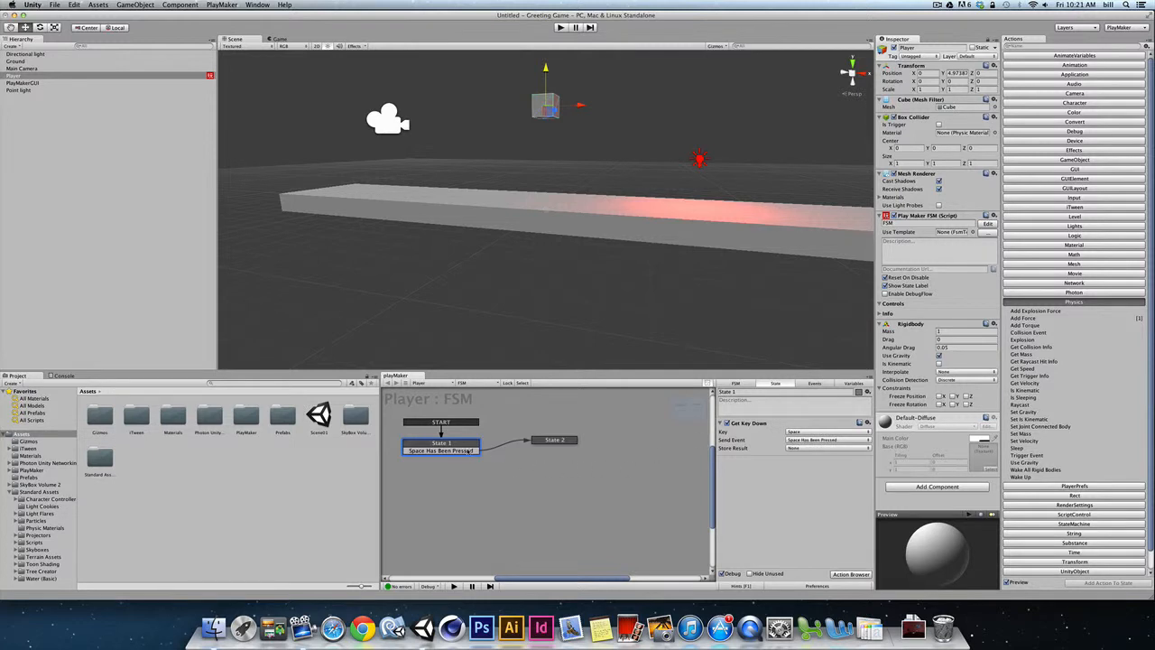
{"action": "left_click", "coordinate": [546, 441]}
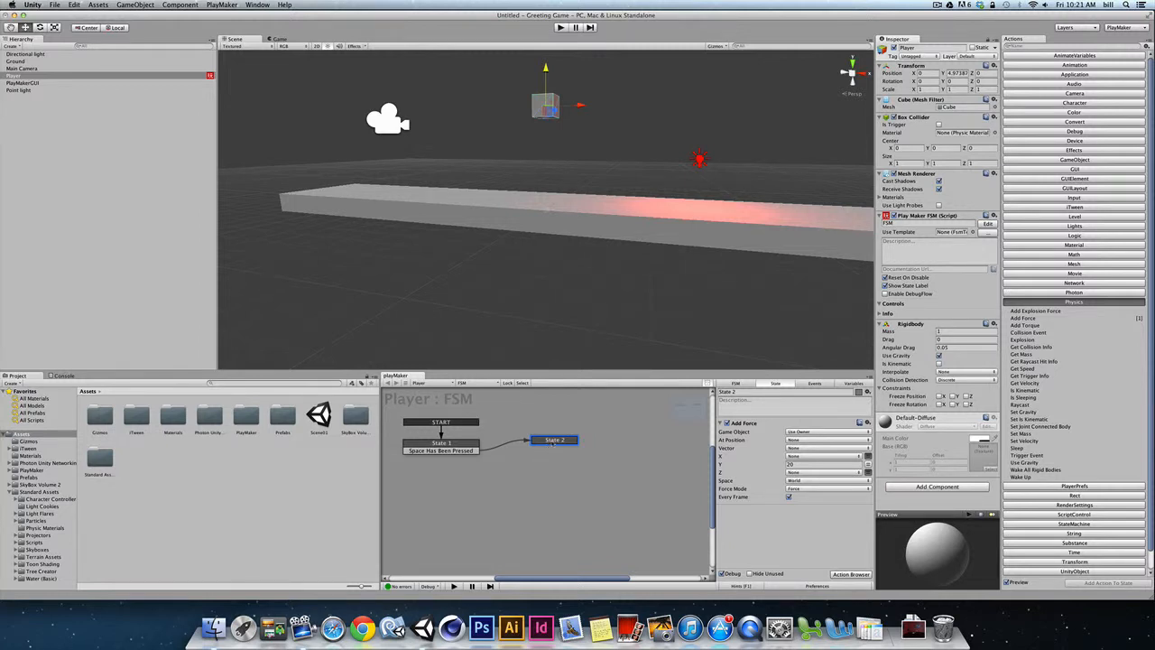
{"action": "left_click", "coordinate": [559, 27]}
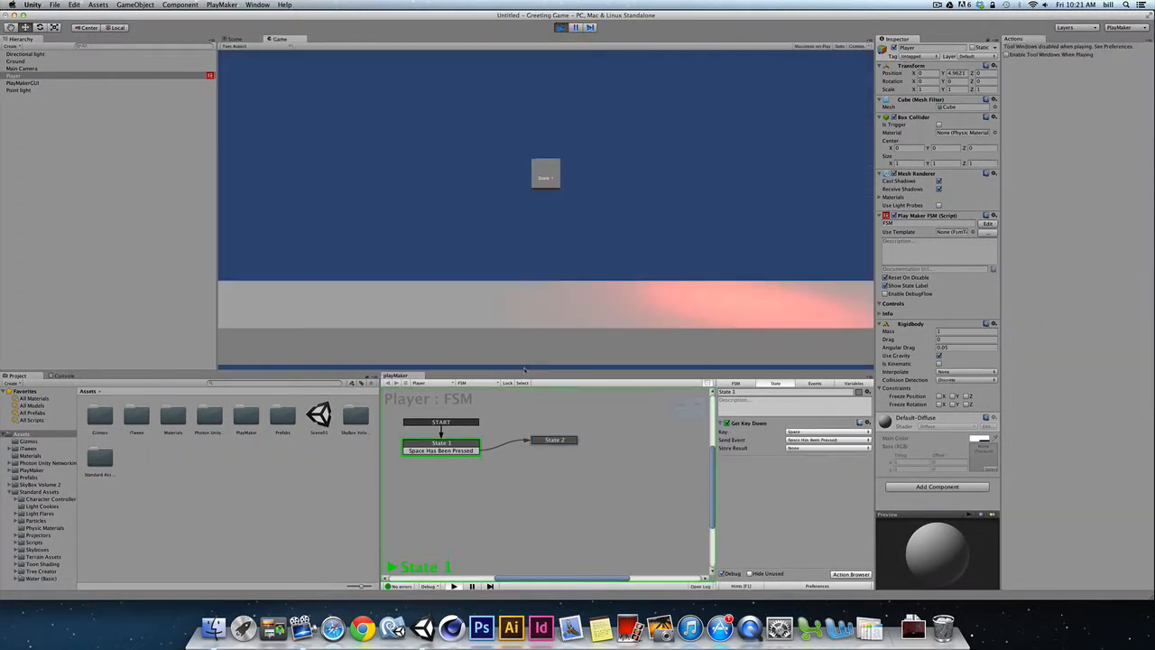
{"action": "key", "text": "space"}
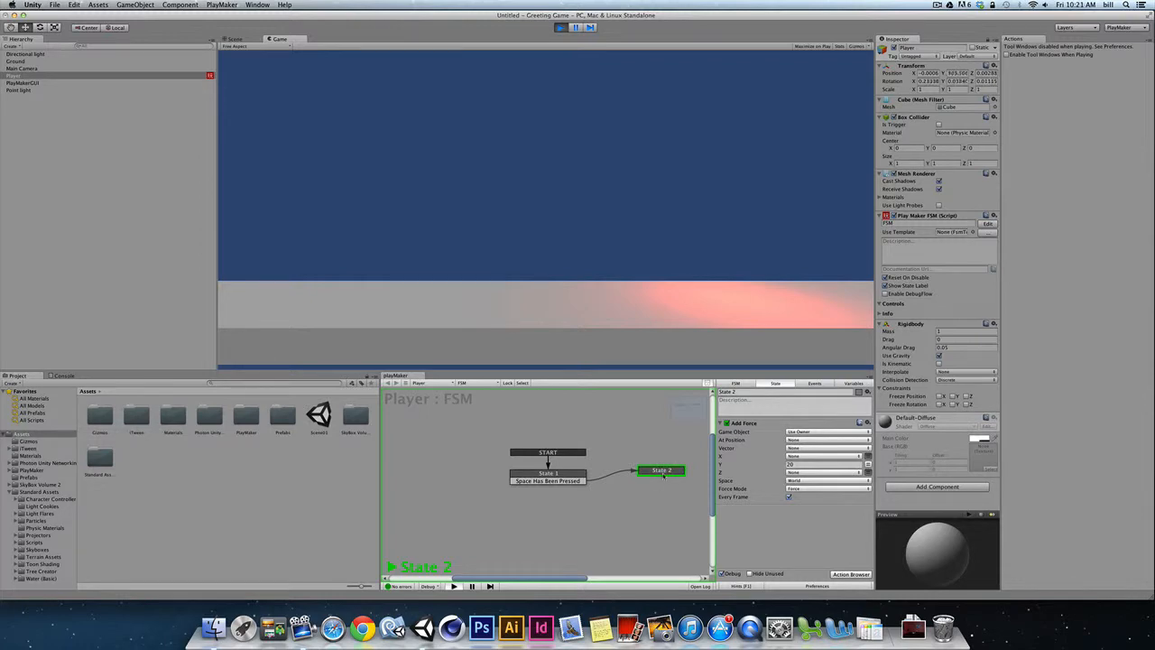
{"action": "key", "text": "super+p"}
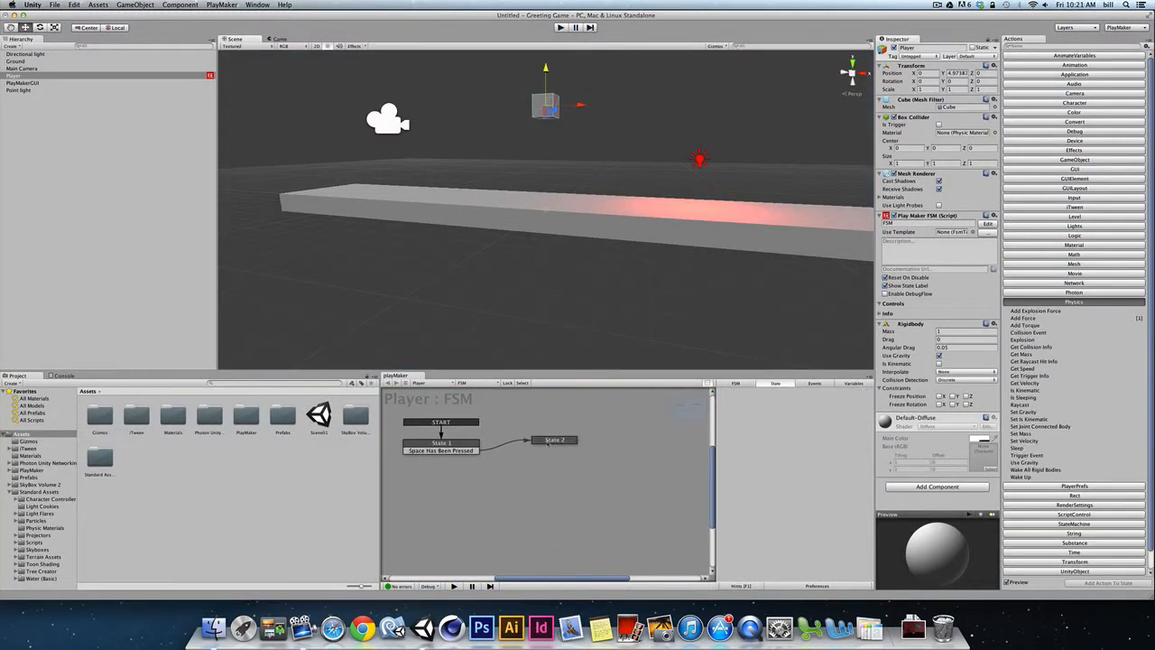
Add a new event named Reset to the Player's FSM.
{"action": "left_click", "coordinate": [815, 383]}
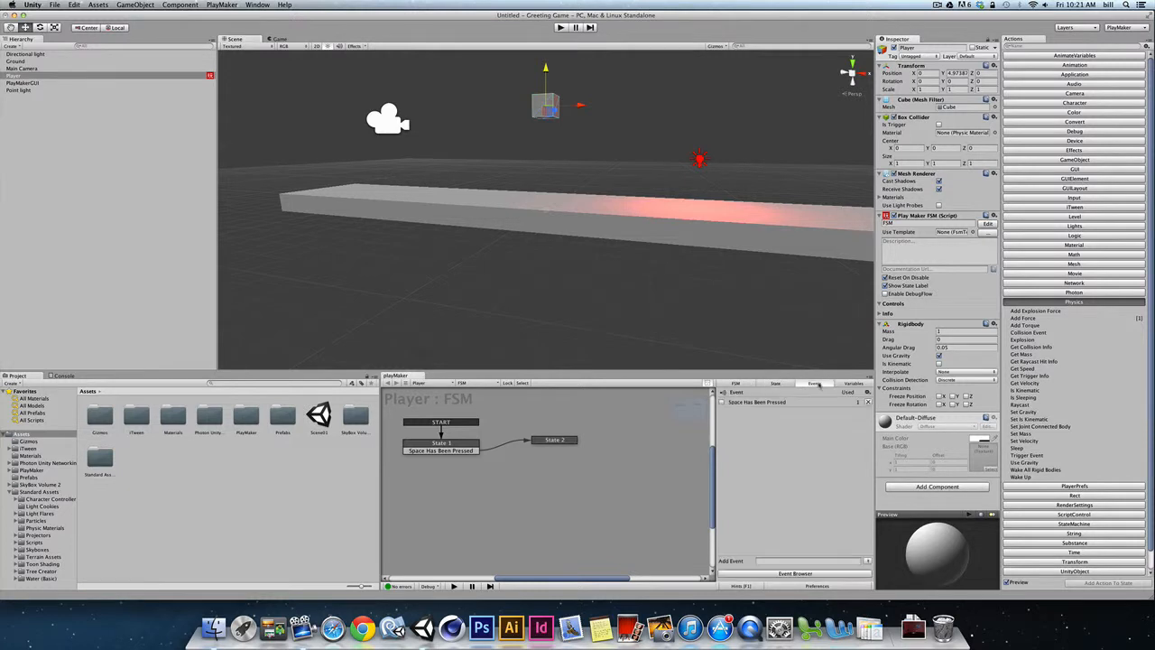
{"action": "left_click", "coordinate": [767, 561]}
{"action": "type", "text": "Reset"}
{"action": "key", "text": "Return"}
Add a transition for the Reset event to State 2 and link it back to State 1.
{"action": "left_click", "coordinate": [775, 383]}
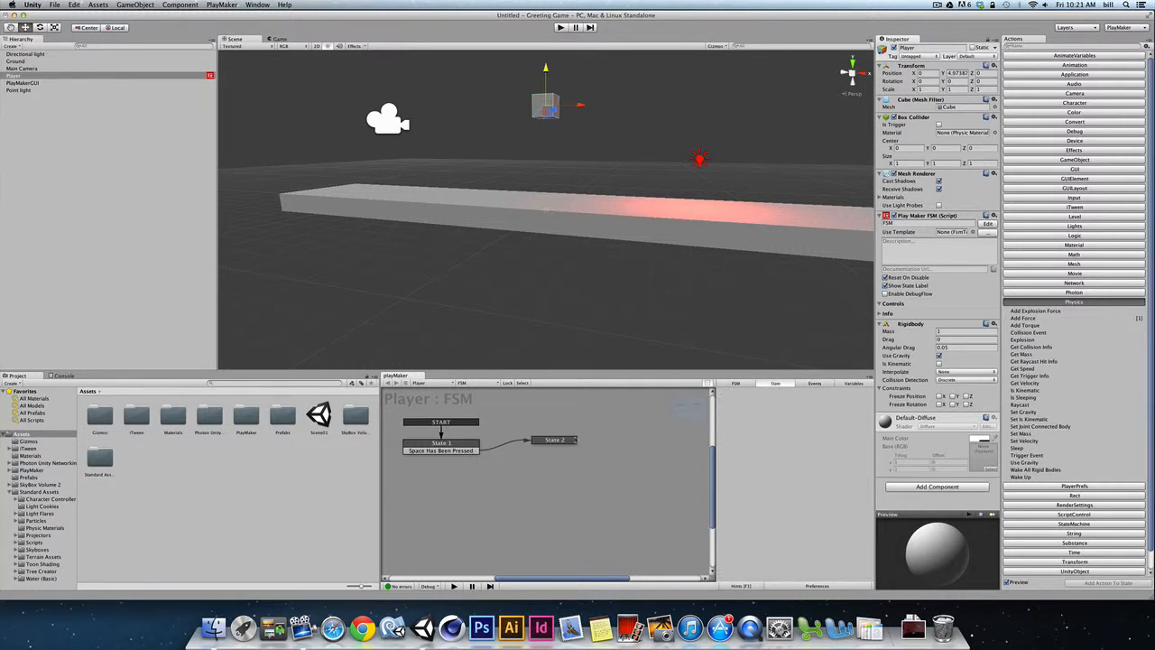
{"action": "left_click", "coordinate": [552, 440]}
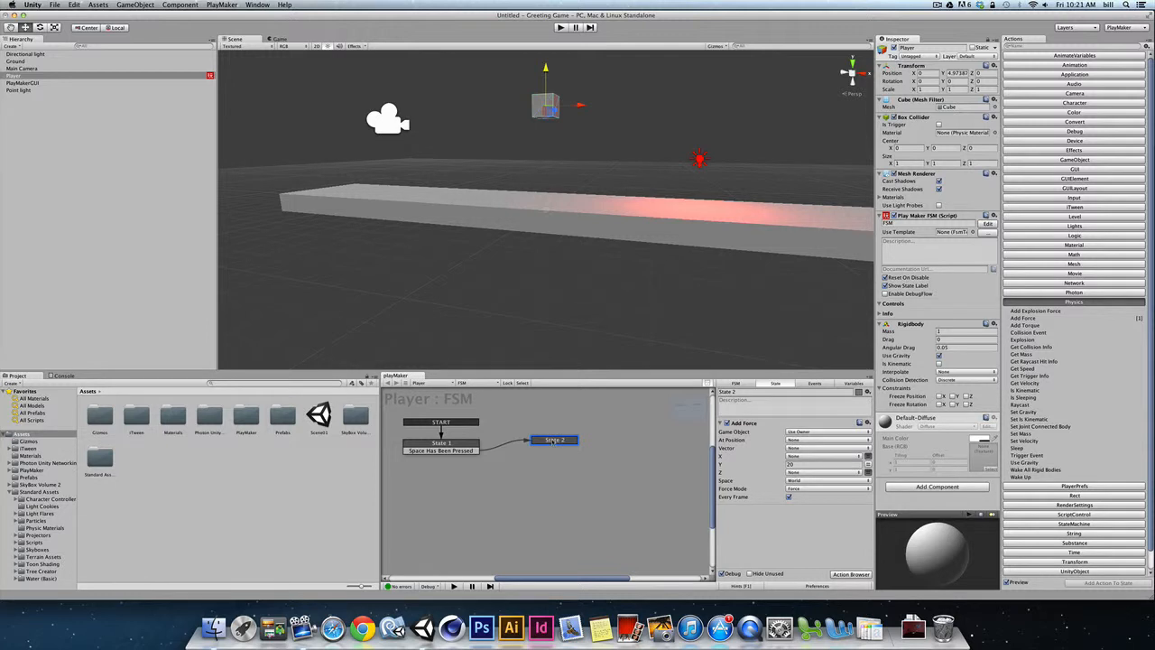
{"action": "right_click", "coordinate": [563, 441]}
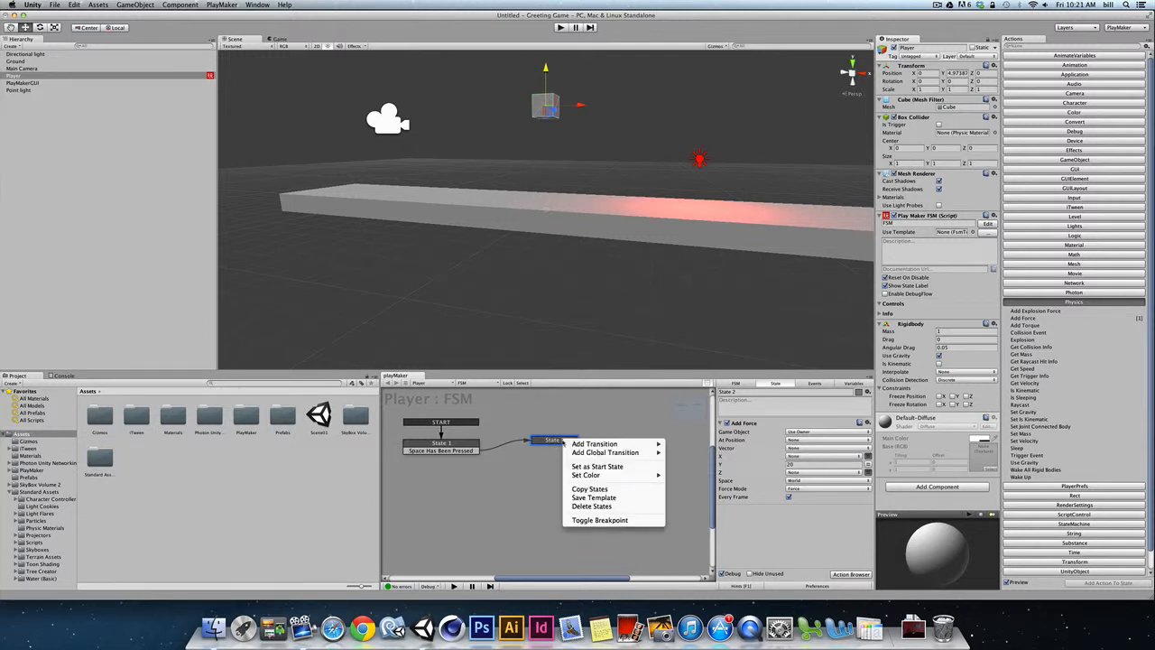
{"action": "mouse_move", "coordinate": [592, 443]}
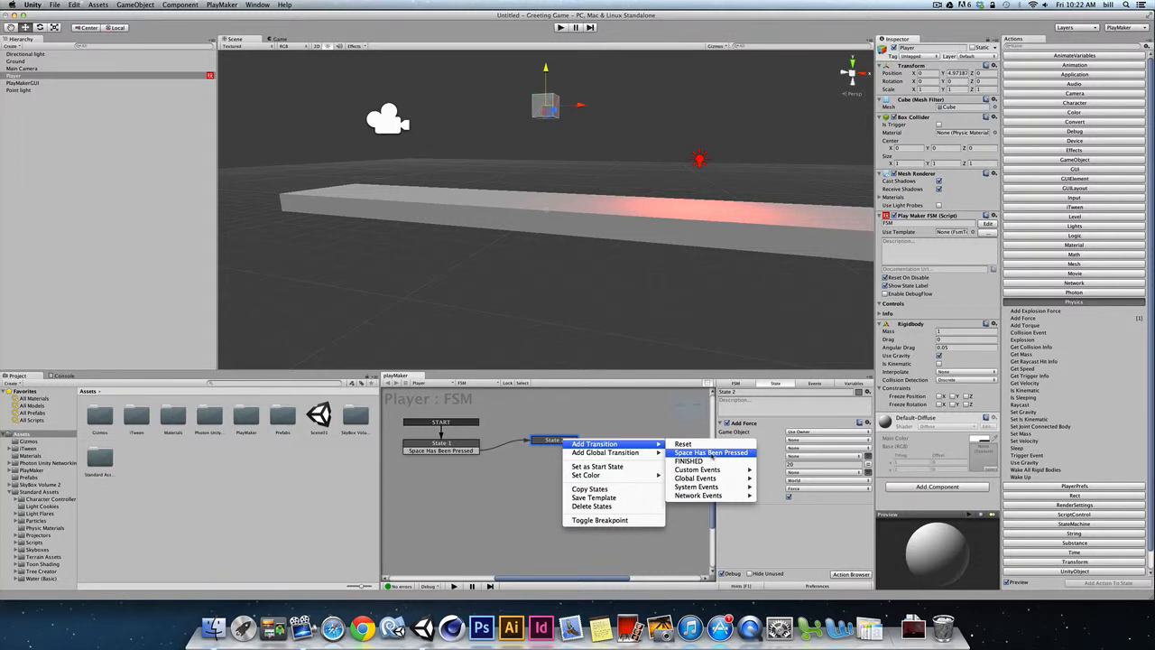
{"action": "left_click", "coordinate": [683, 444]}
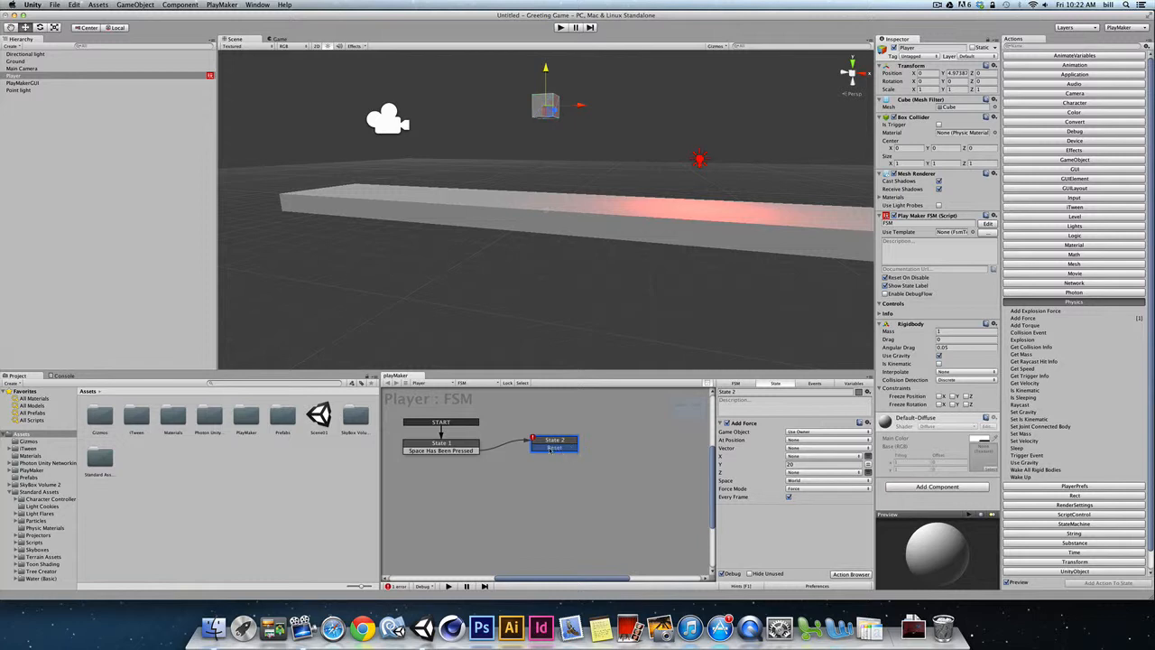
{"action": "left_click_drag", "start_coordinate": [551, 449], "coordinate": [472, 450]}
Test the FSM with its Reset transition in a short game run using the space key.
{"action": "left_click", "coordinate": [560, 27]}
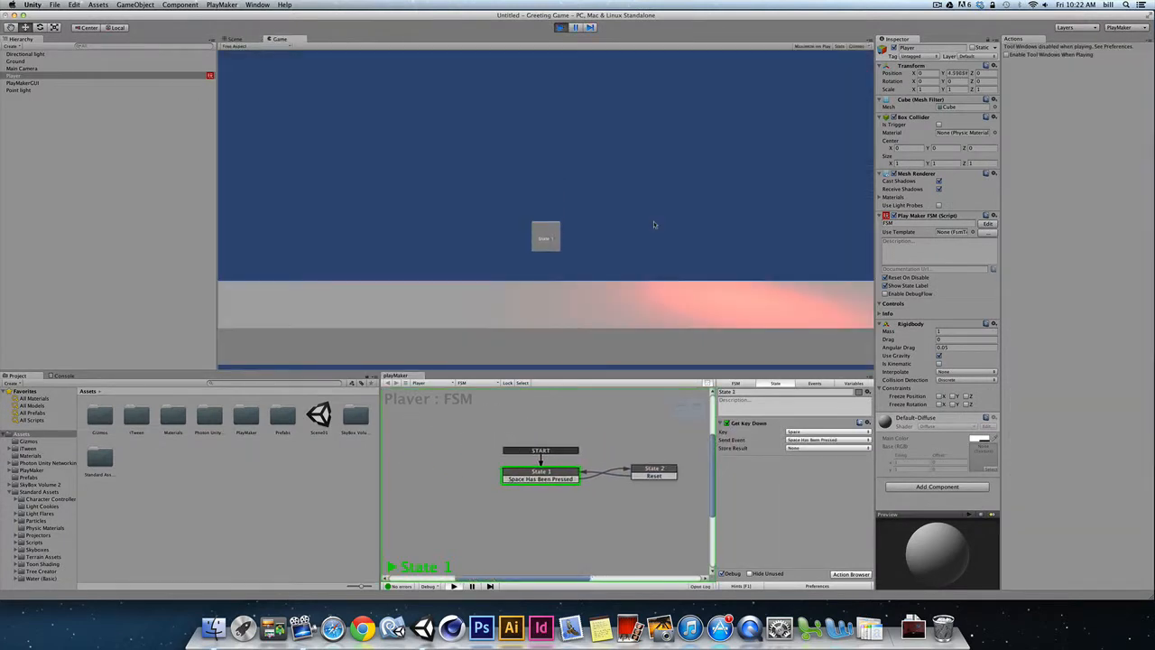
{"action": "key", "text": "space"}
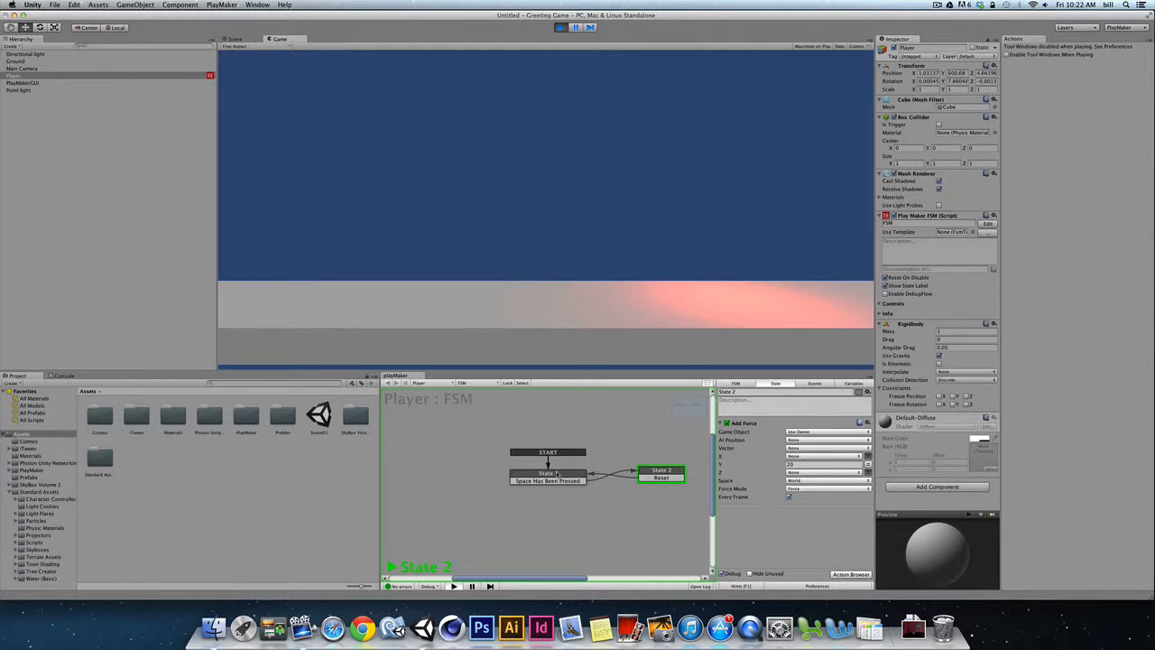
{"action": "key", "text": "super+p"}
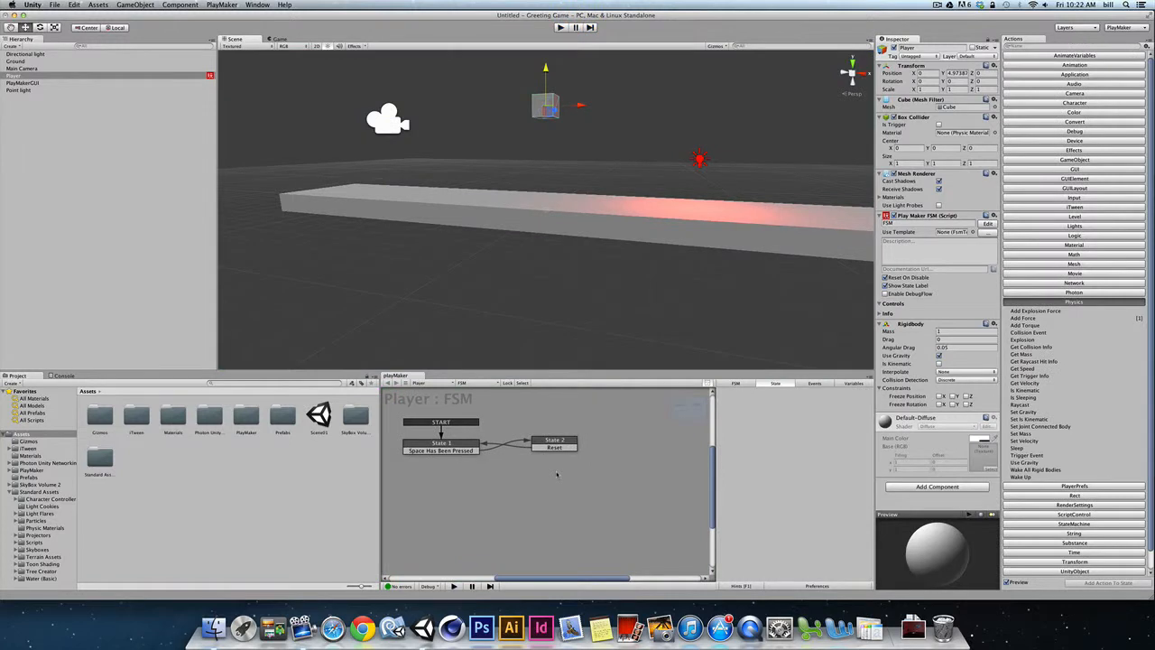
Add the Get Key Up input action to State 2 below Add Force.
{"action": "left_click", "coordinate": [556, 442]}
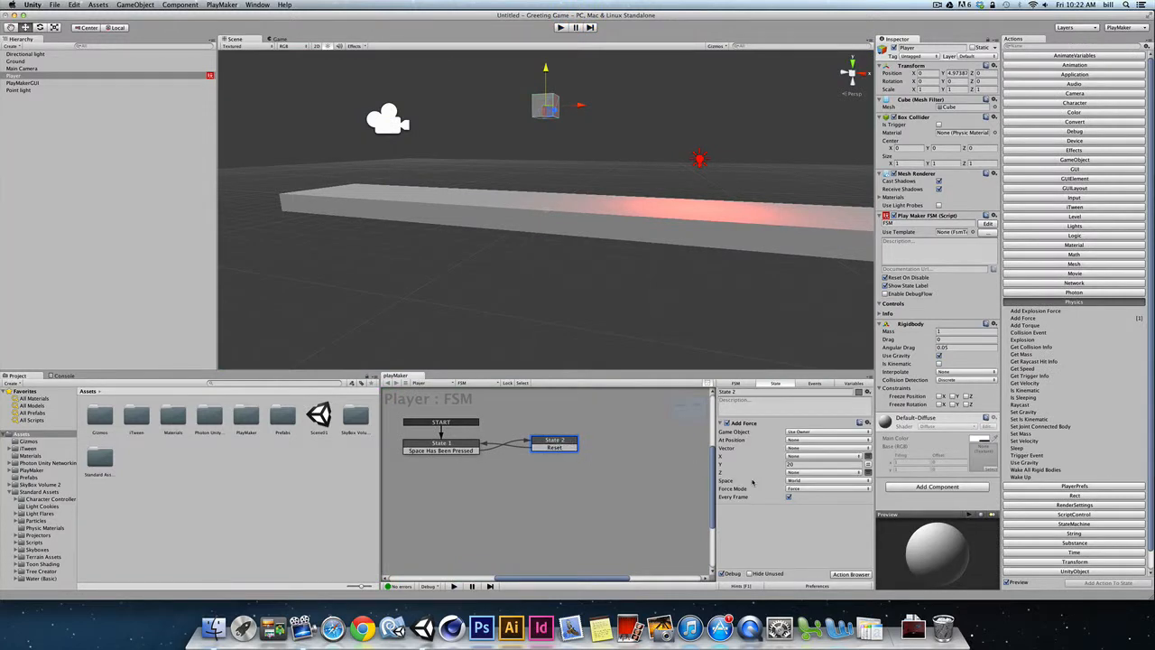
{"action": "left_click", "coordinate": [1078, 198]}
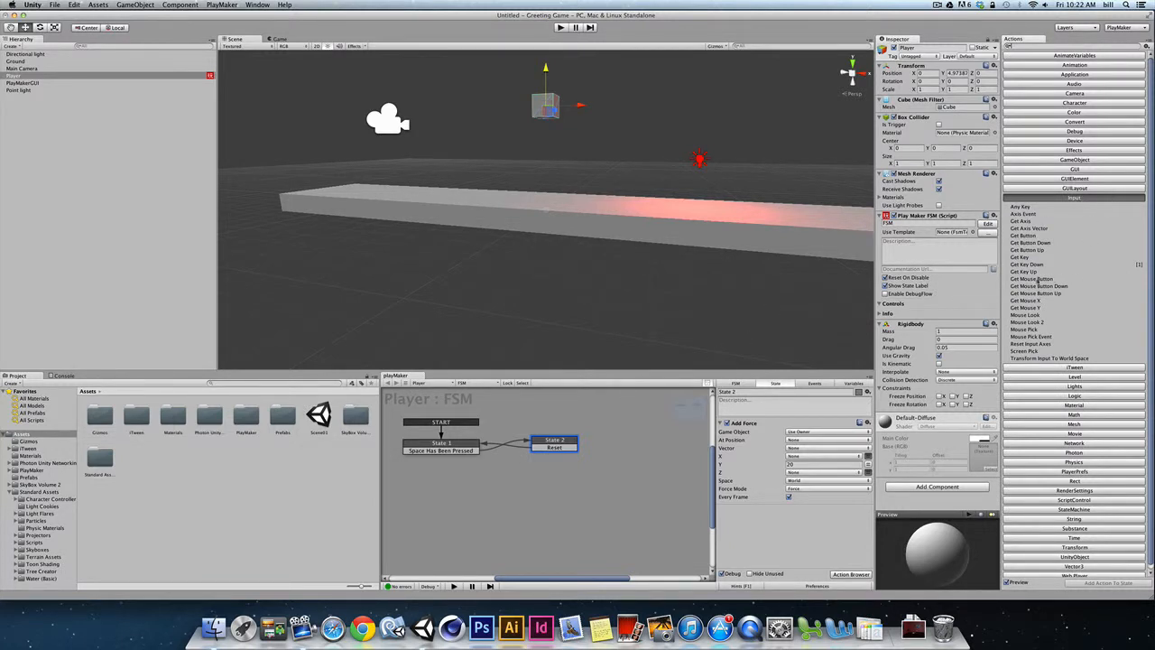
{"action": "left_click", "coordinate": [1032, 264]}
{"action": "left_click", "coordinate": [1026, 271]}
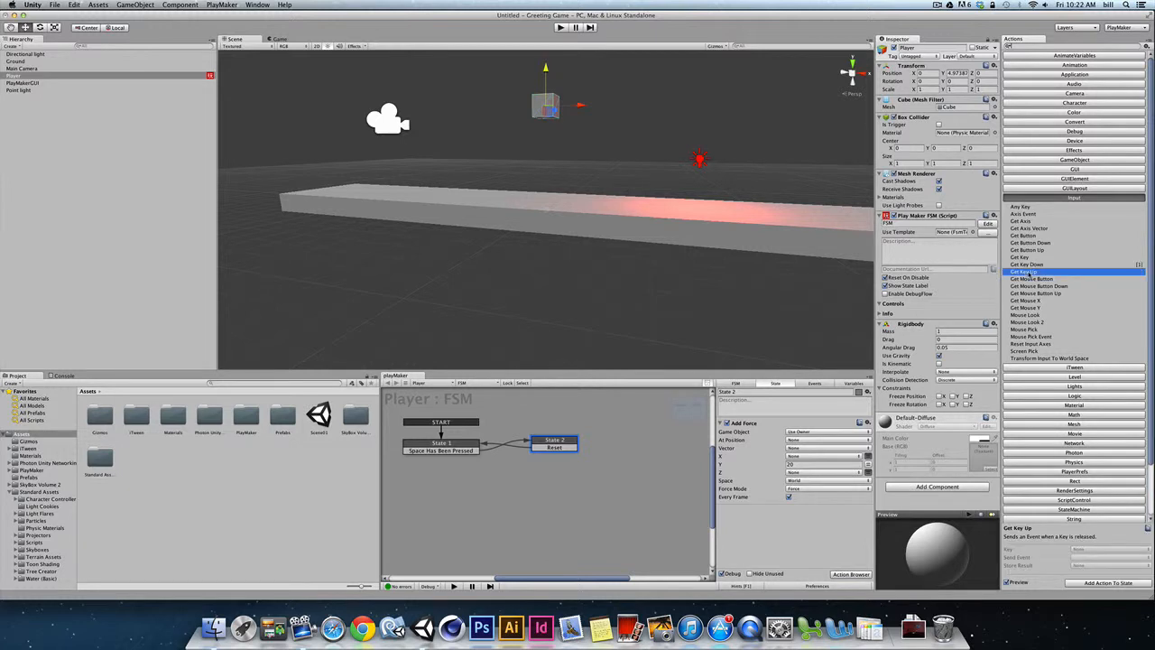
{"action": "double_click", "coordinate": [1029, 272]}
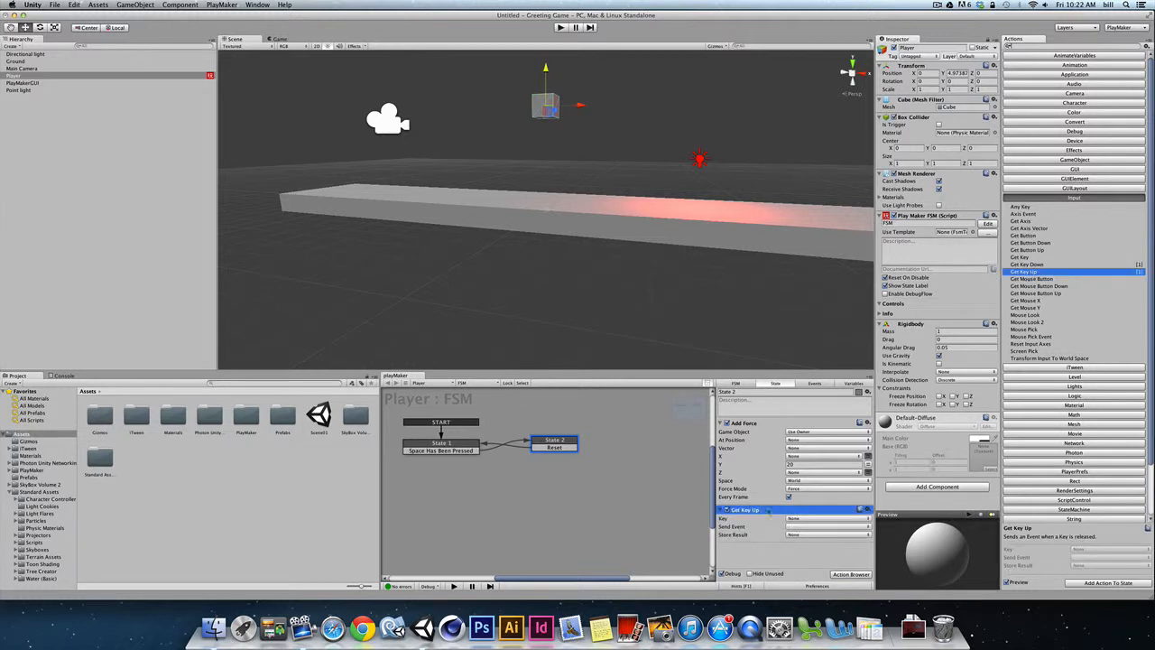
Set State 2's Get Key Up action to the Space key and have it send the Reset event.
{"action": "left_click", "coordinate": [804, 520]}
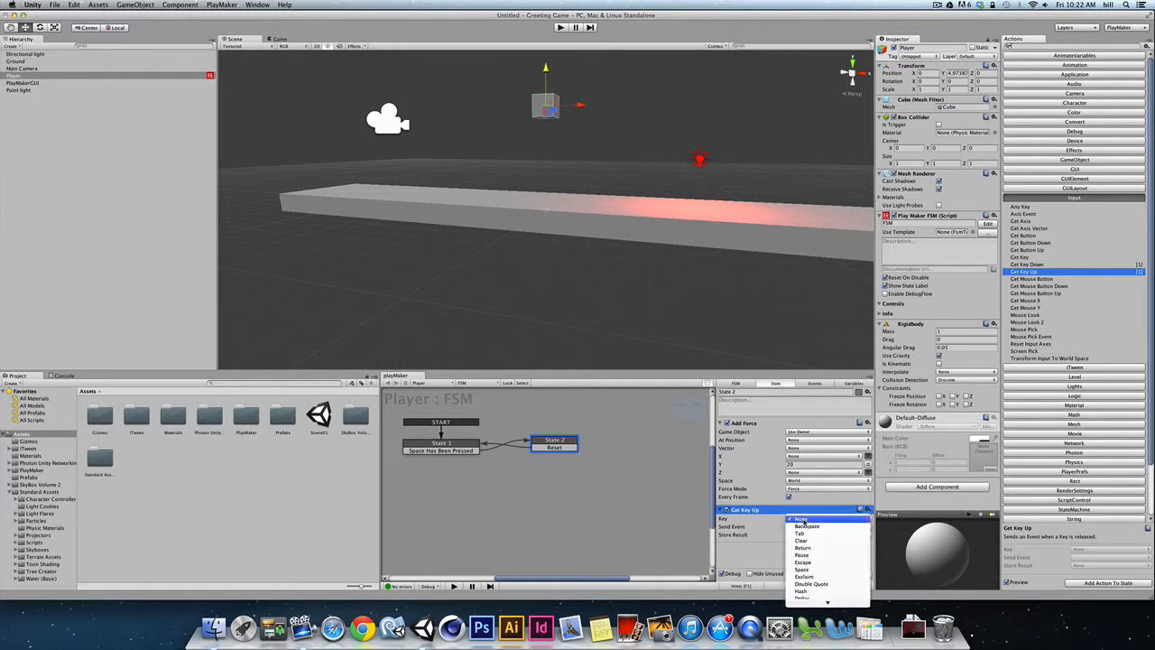
{"action": "left_click", "coordinate": [802, 569]}
{"action": "left_click", "coordinate": [798, 526]}
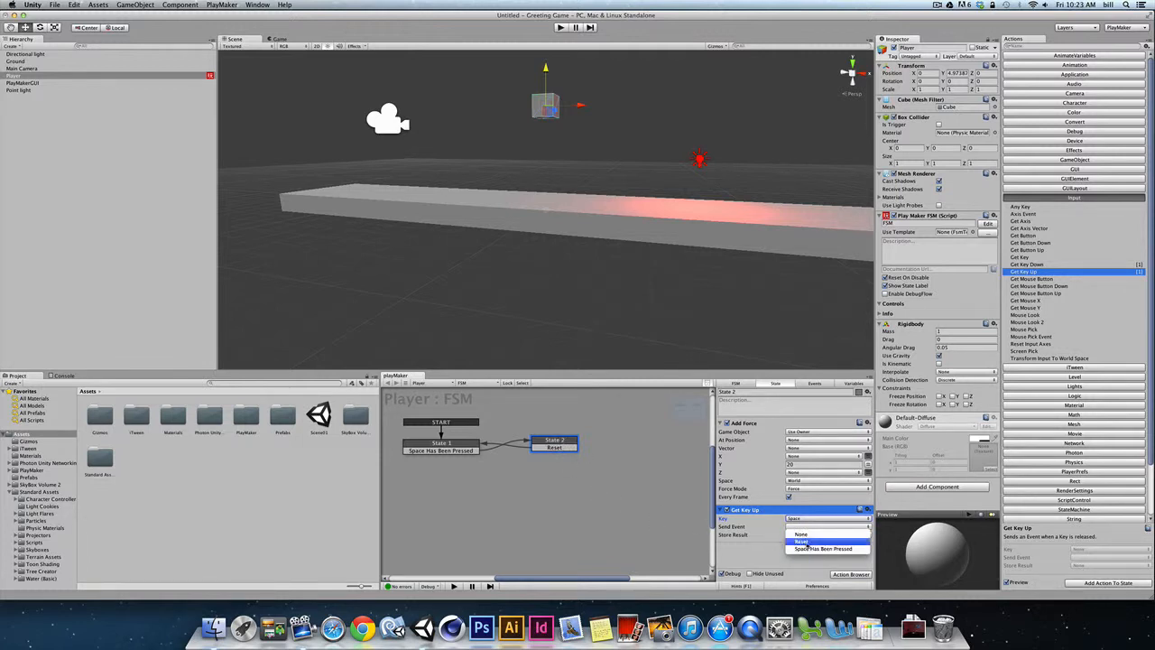
{"action": "left_click", "coordinate": [801, 541]}
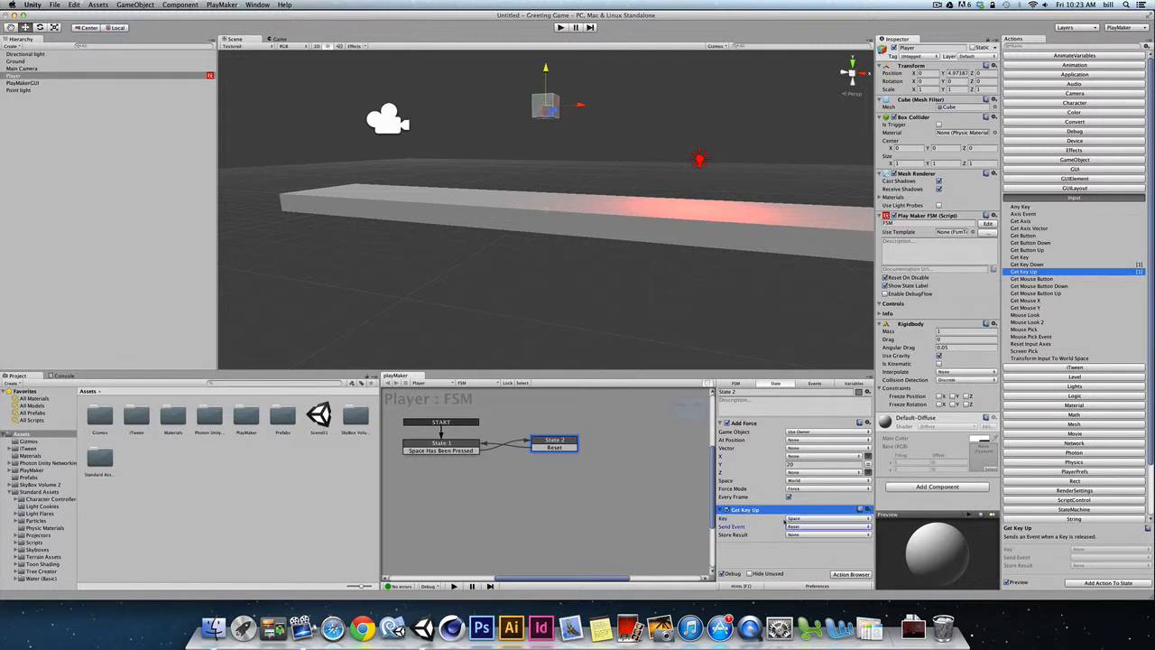
Run the game and trigger the space key repeatedly to test switching between State 1 and State 2.
{"action": "left_click", "coordinate": [560, 28]}
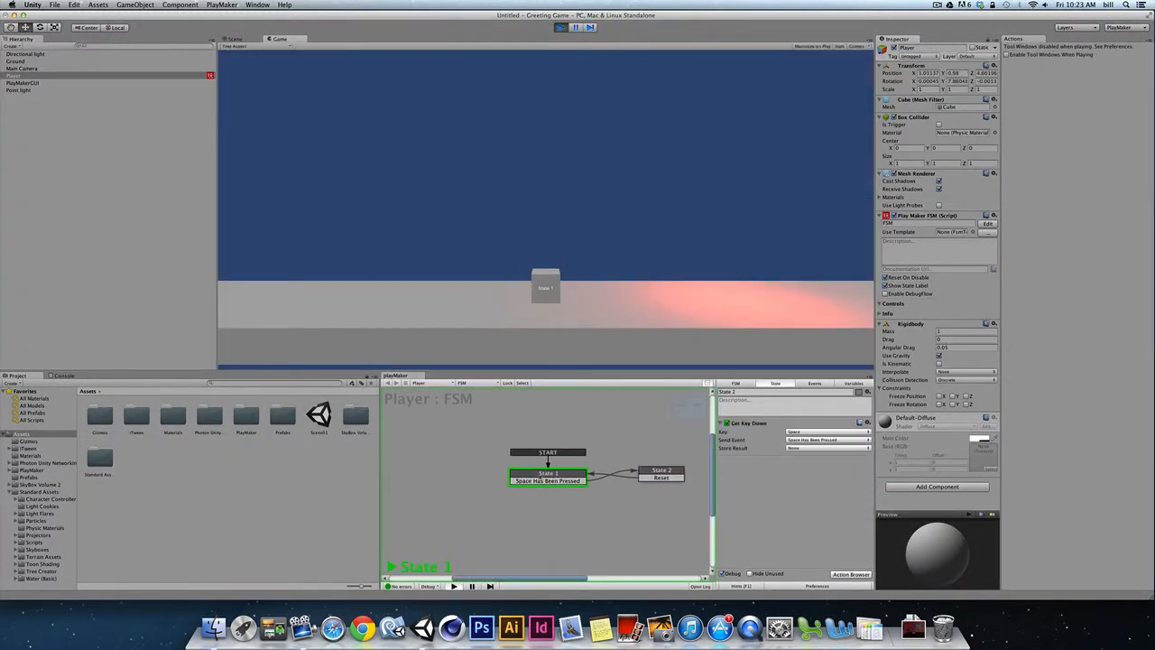
{"action": "key", "text": "space"}
{"action": "key", "text": "space"}
{"action": "key", "text": "space"}
{"action": "key", "text": "space"}
{"action": "key", "text": "space"}
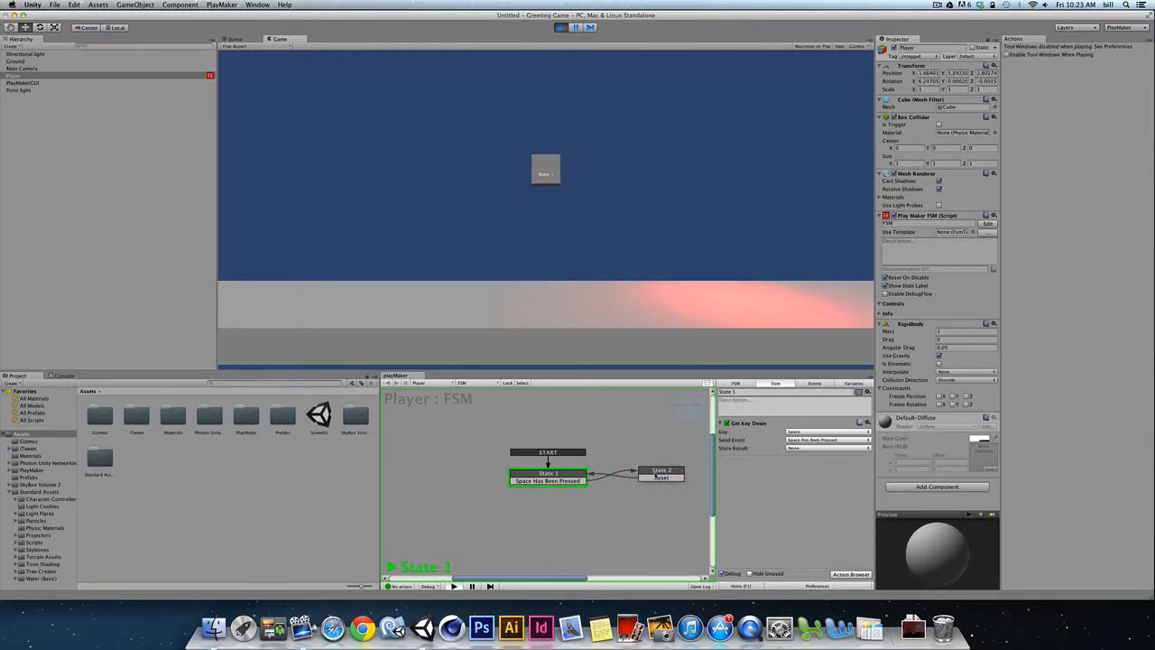